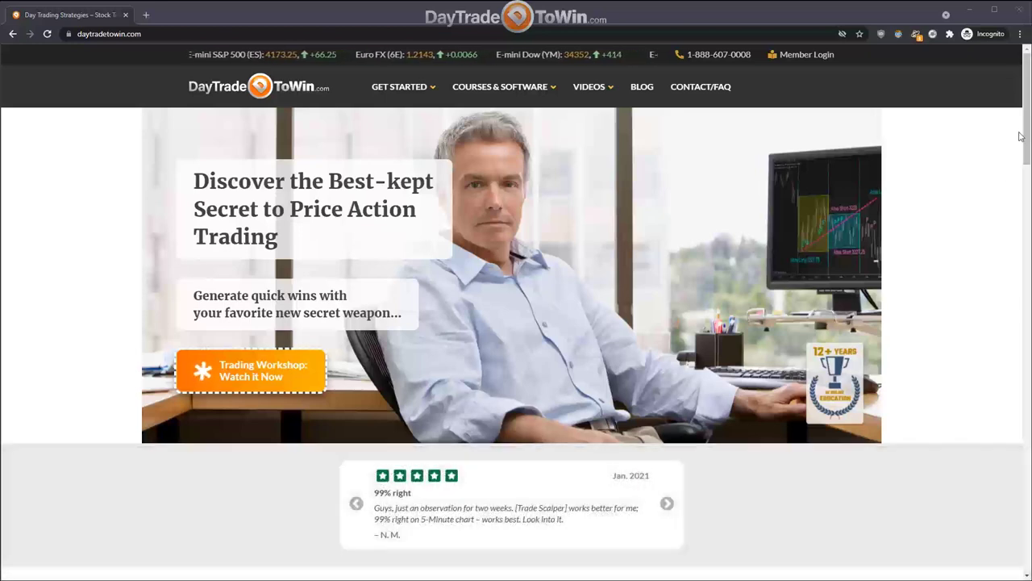
Look through the DayTradeToWin home page, including the Mentorship, Trade Scalper, Atlas Line and ATO 2 course overviews.
{"action": "left_click_drag", "start_coordinate": [1022, 133], "coordinate": [1028, 197]}
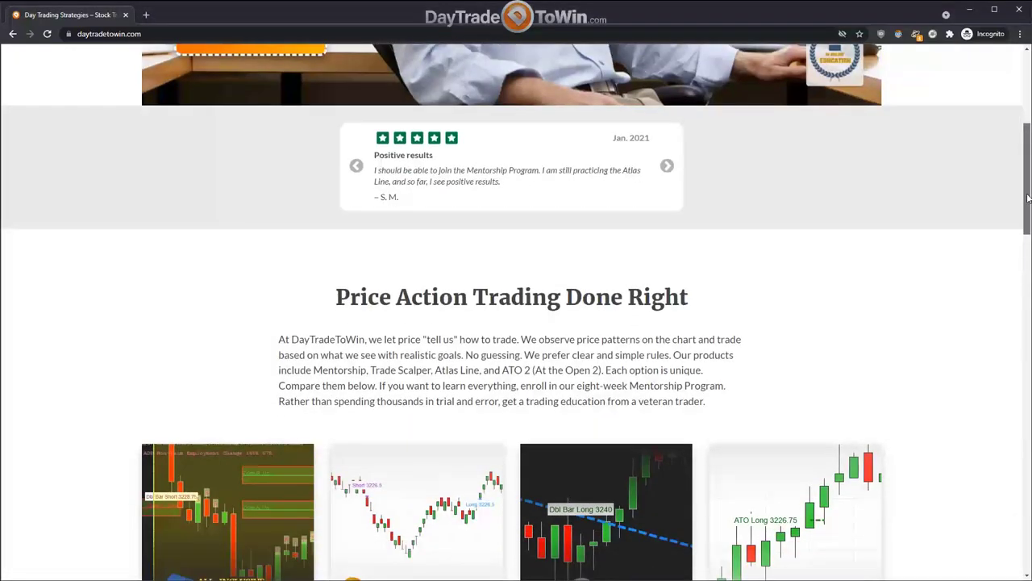
{"action": "scroll", "coordinate": [1028, 197], "scroll_direction": "down", "scroll_amount": 3}
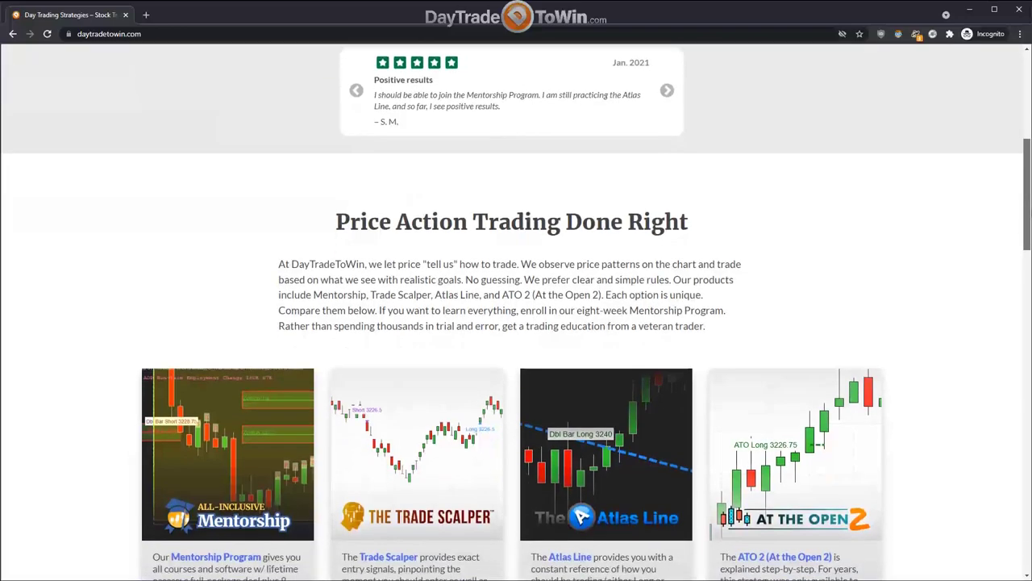
{"action": "scroll", "coordinate": [512, 356], "scroll_direction": "down", "scroll_amount": 1}
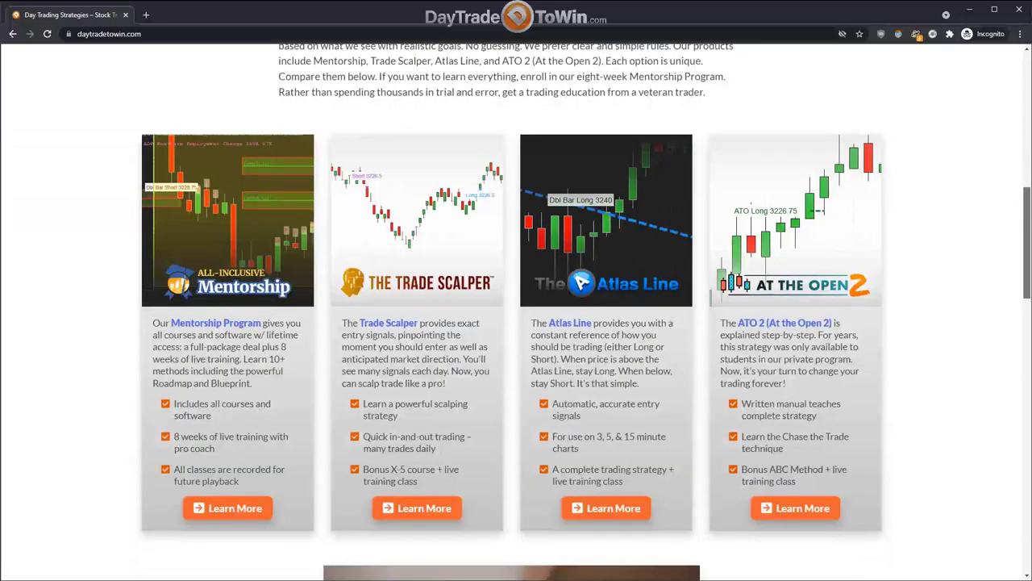
{"action": "scroll", "coordinate": [512, 356], "scroll_direction": "down", "scroll_amount": 1}
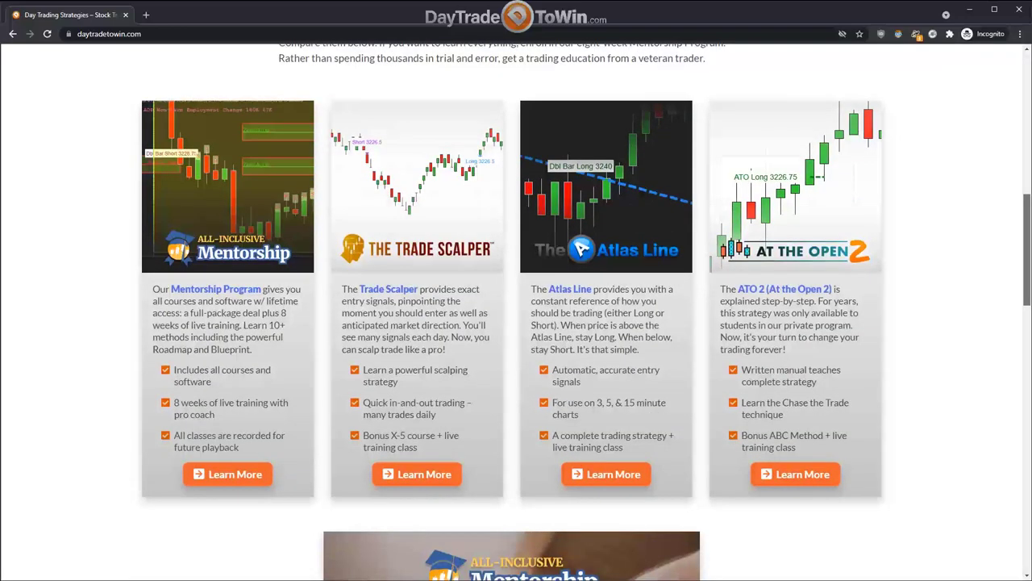
{"action": "scroll", "coordinate": [516, 322], "scroll_direction": "down", "scroll_amount": 3}
{"action": "scroll", "coordinate": [516, 323], "scroll_direction": "up", "scroll_amount": 15}
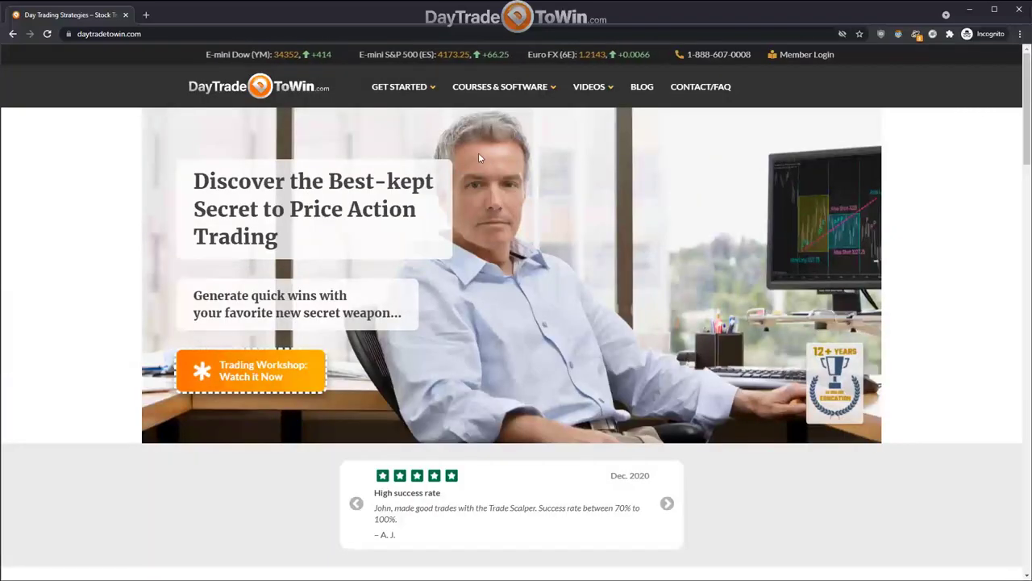
Open the Get Started Guide page and find the first-name field of its sign-up form.
{"action": "mouse_move", "coordinate": [404, 90]}
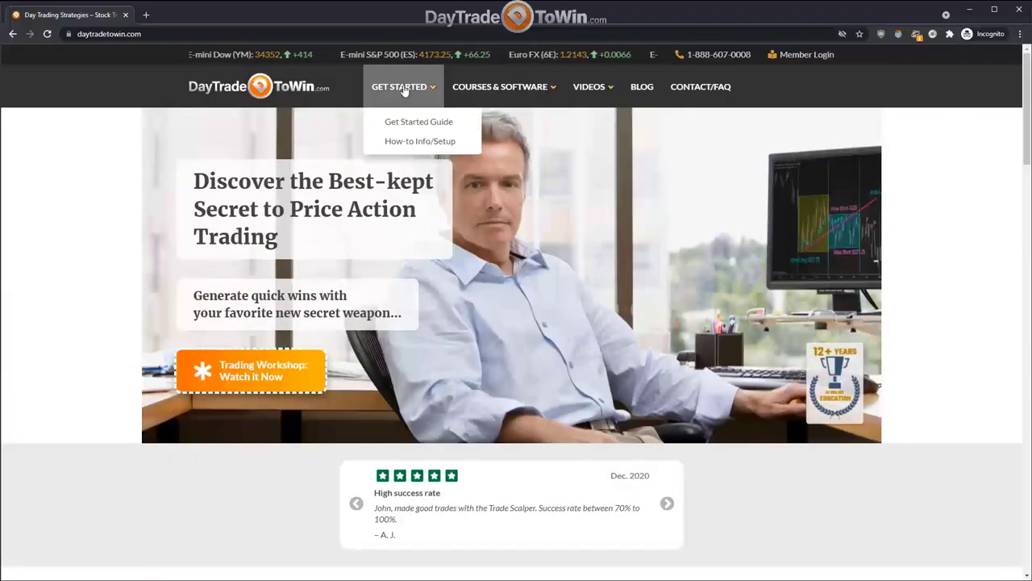
{"action": "left_click", "coordinate": [415, 125]}
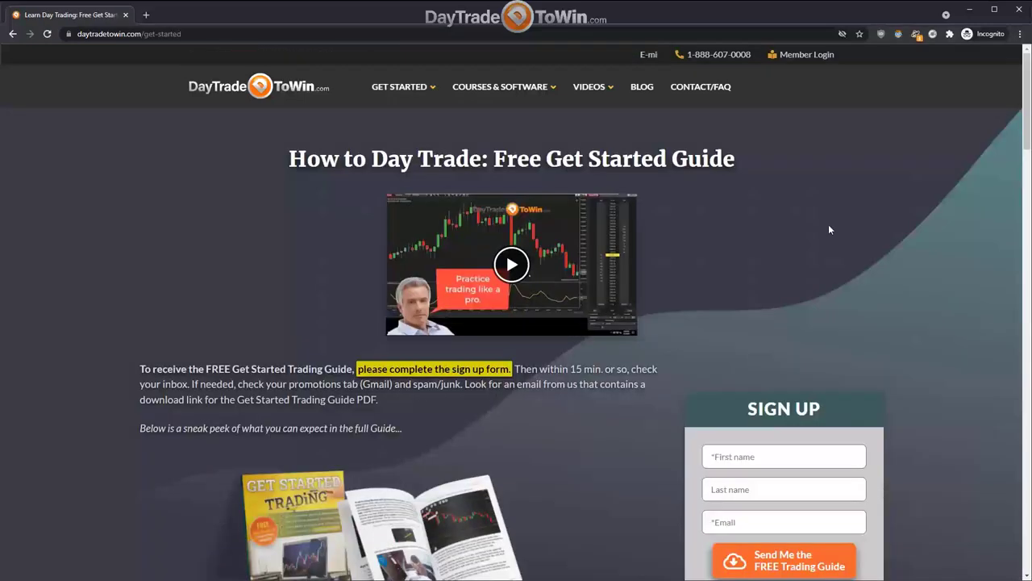
{"action": "left_click_drag", "start_coordinate": [1029, 129], "coordinate": [1028, 173]}
{"action": "left_click", "coordinate": [747, 295]}
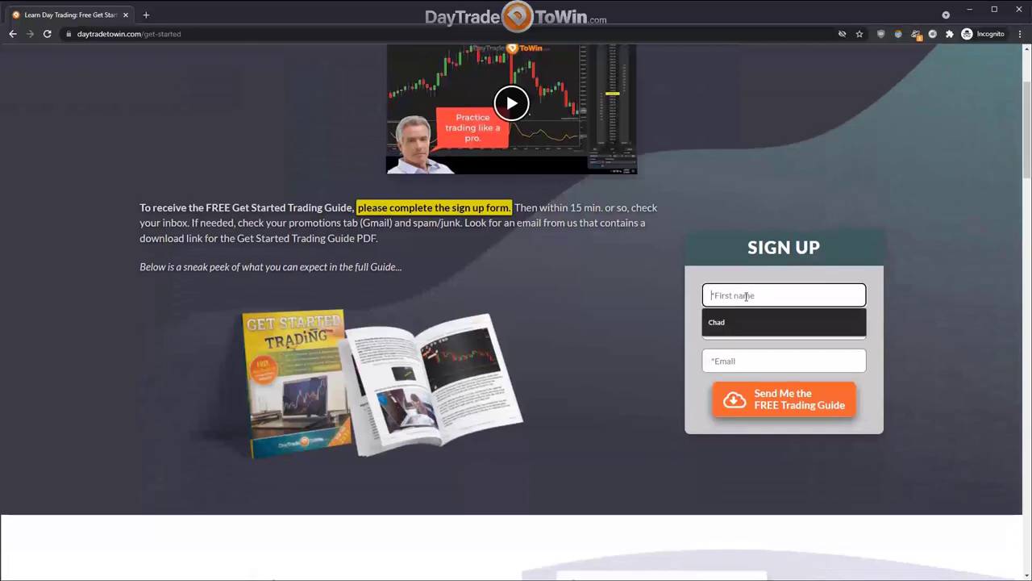
{"action": "left_click", "coordinate": [908, 335]}
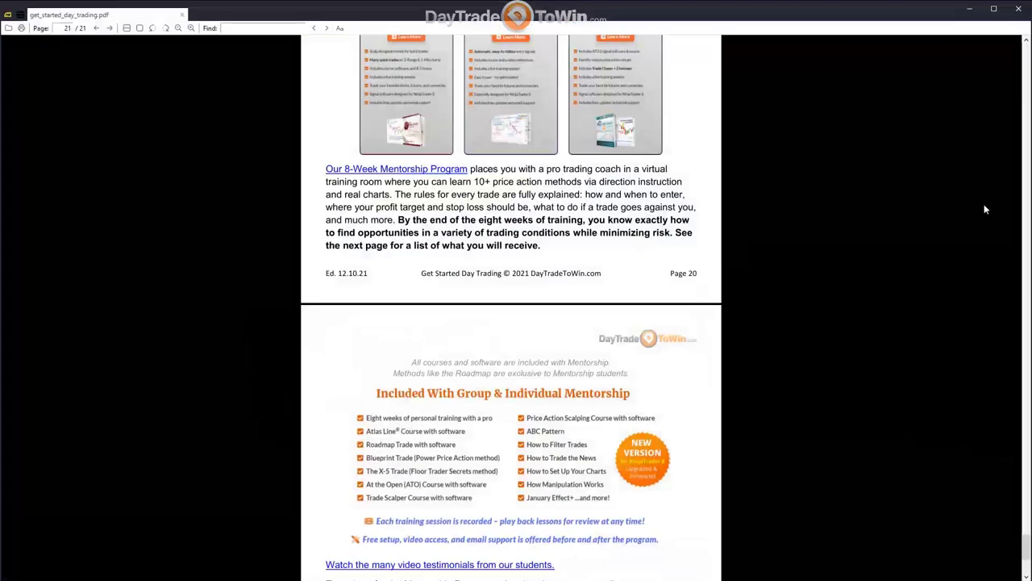
Skim the get_started_day_trading.pdf guide and return to the guide's sign-up page.
{"action": "left_click_drag", "start_coordinate": [1026, 545], "coordinate": [1026, 363]}
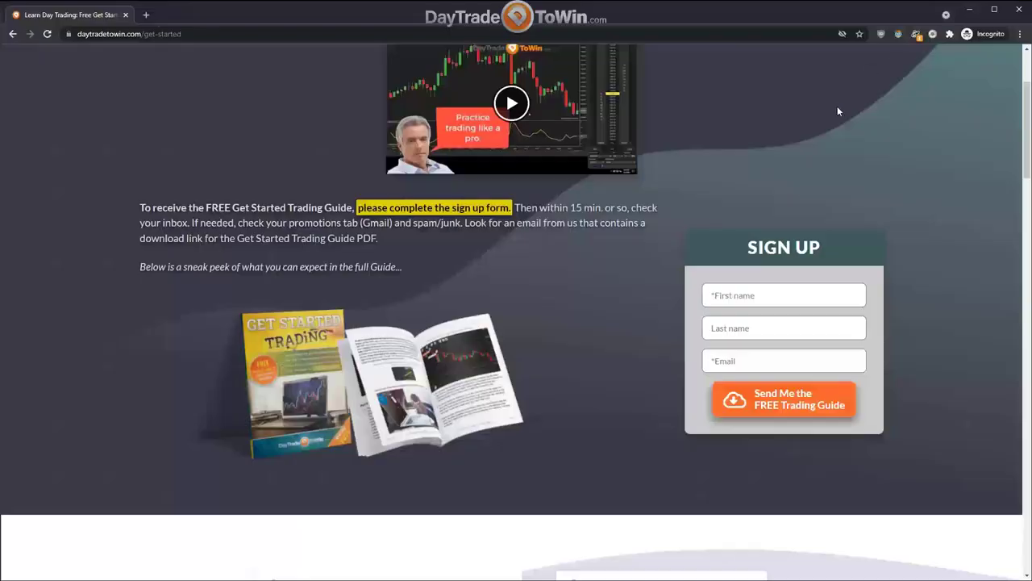
{"action": "scroll", "coordinate": [838, 149], "scroll_direction": "up", "scroll_amount": 2}
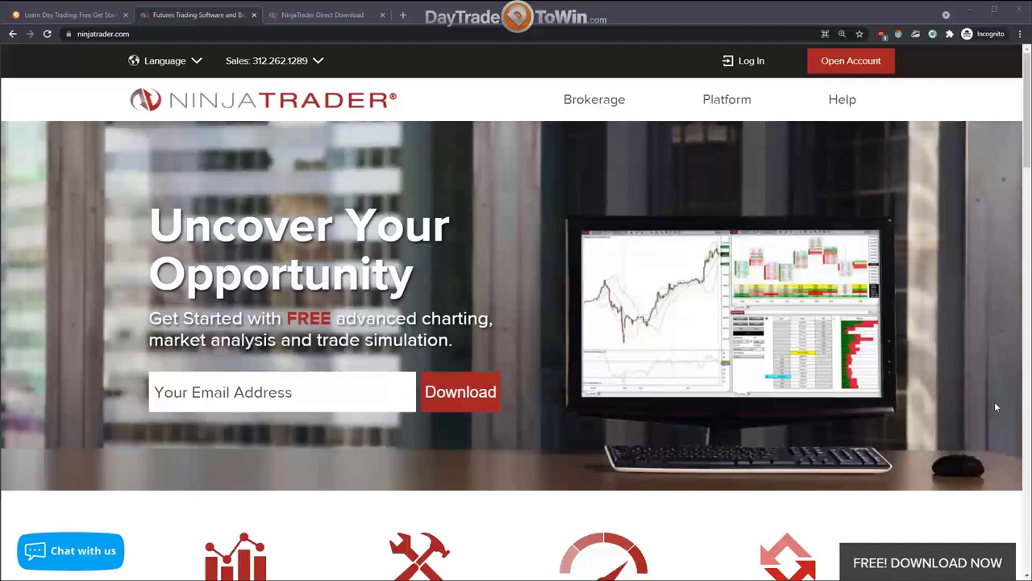
Check the ninjatrader.com address and the email field for the free platform download on its home page.
{"action": "left_click", "coordinate": [147, 34]}
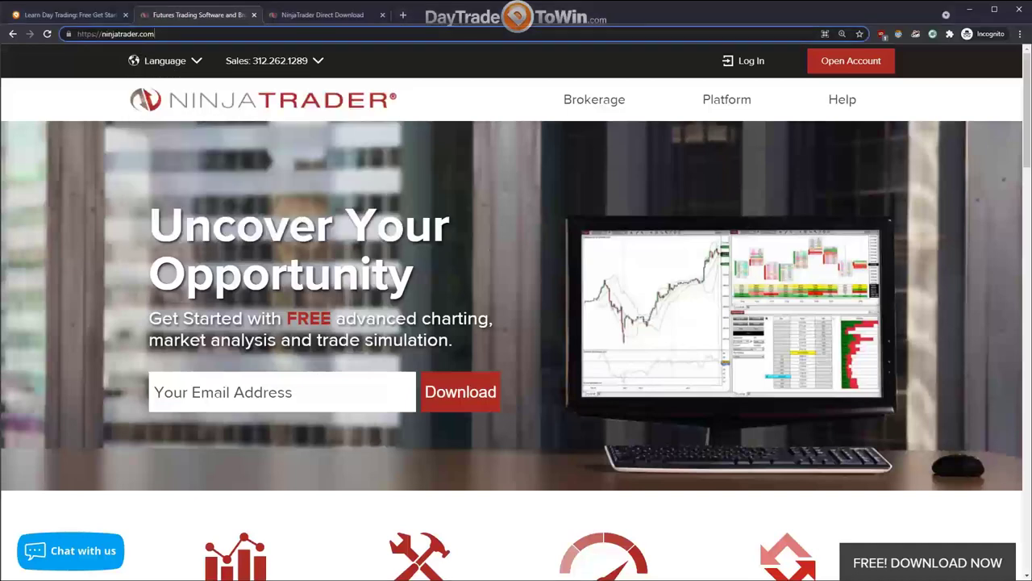
{"action": "left_click_drag", "start_coordinate": [153, 34], "coordinate": [102, 34]}
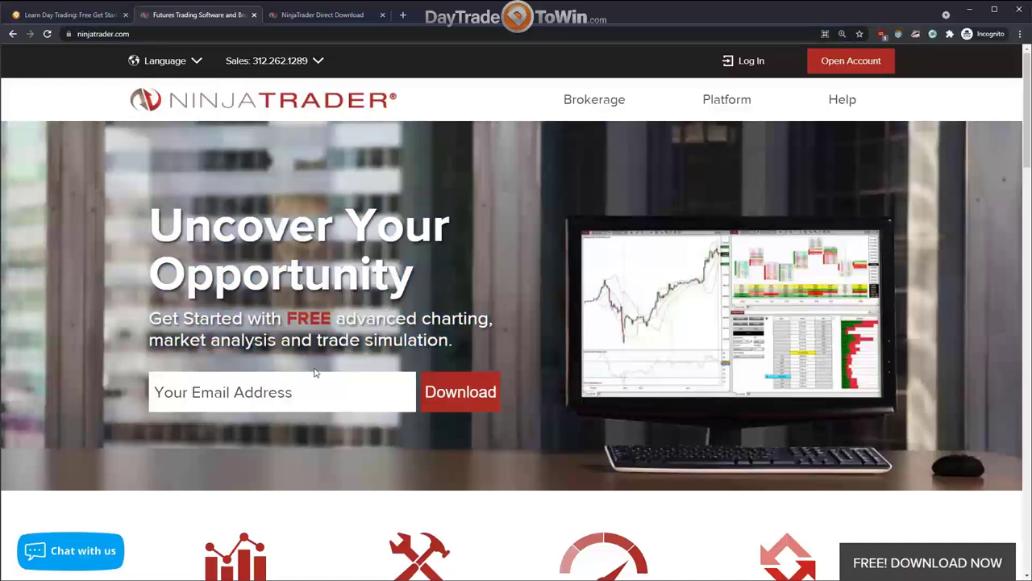
{"action": "left_click", "coordinate": [287, 389]}
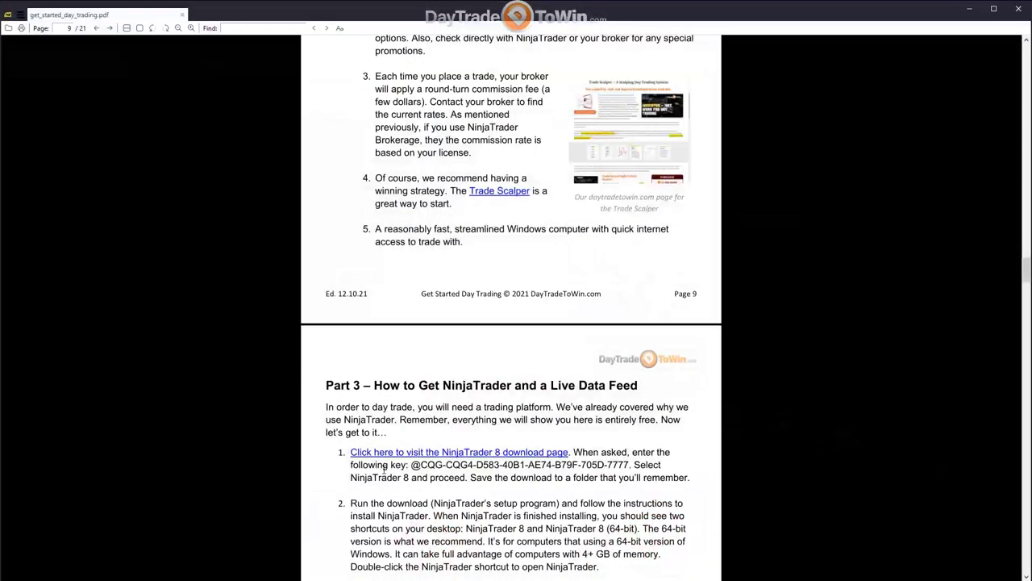
Copy the download key from Part 3 of the PDF guide and paste it into the key field on the NinjaTrader Direct Download page.
{"action": "scroll", "coordinate": [387, 435], "scroll_direction": "down", "scroll_amount": 1}
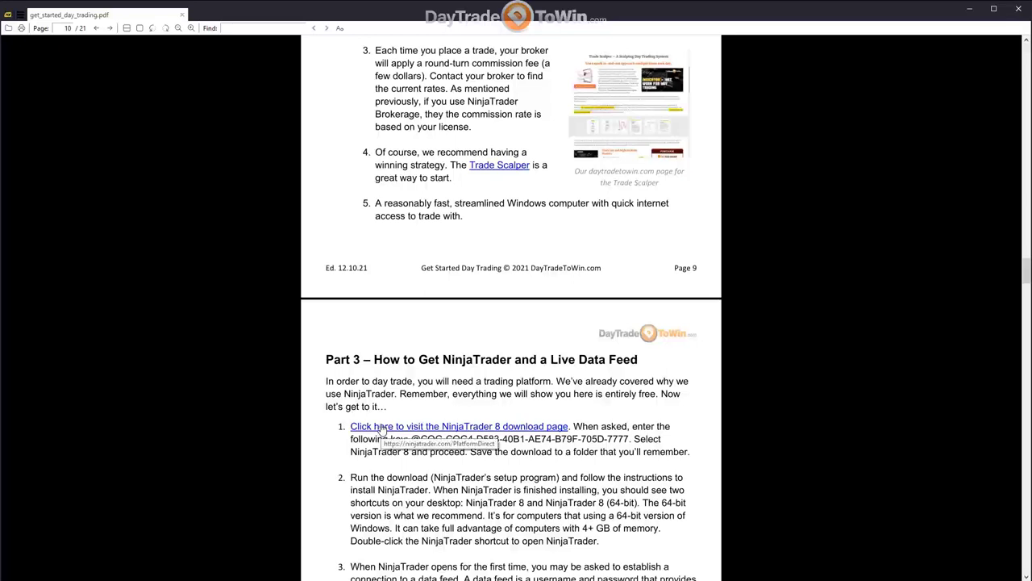
{"action": "scroll", "coordinate": [382, 434], "scroll_direction": "down", "scroll_amount": 2}
{"action": "left_click_drag", "start_coordinate": [411, 387], "coordinate": [628, 386]}
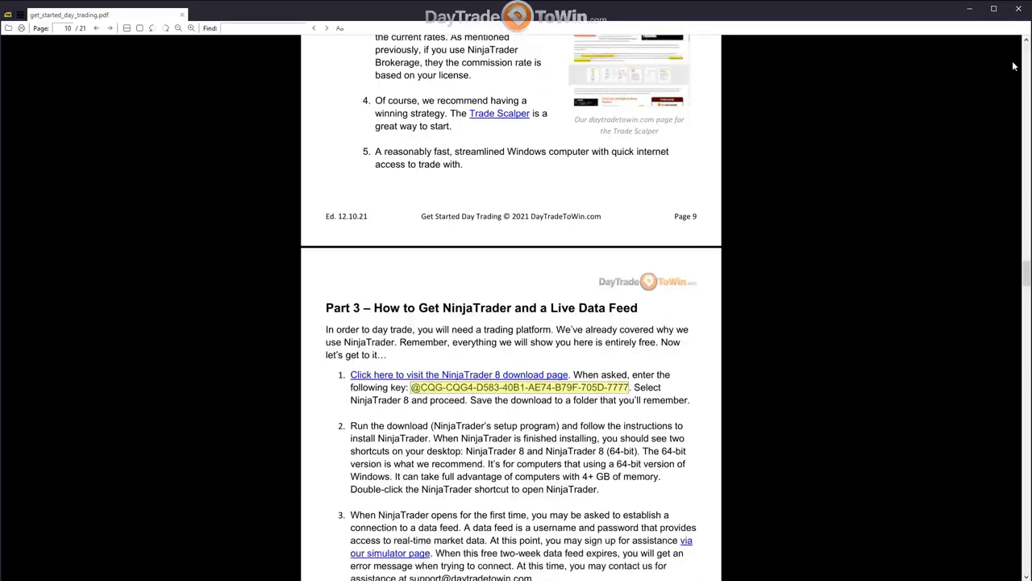
{"action": "left_click", "coordinate": [970, 9]}
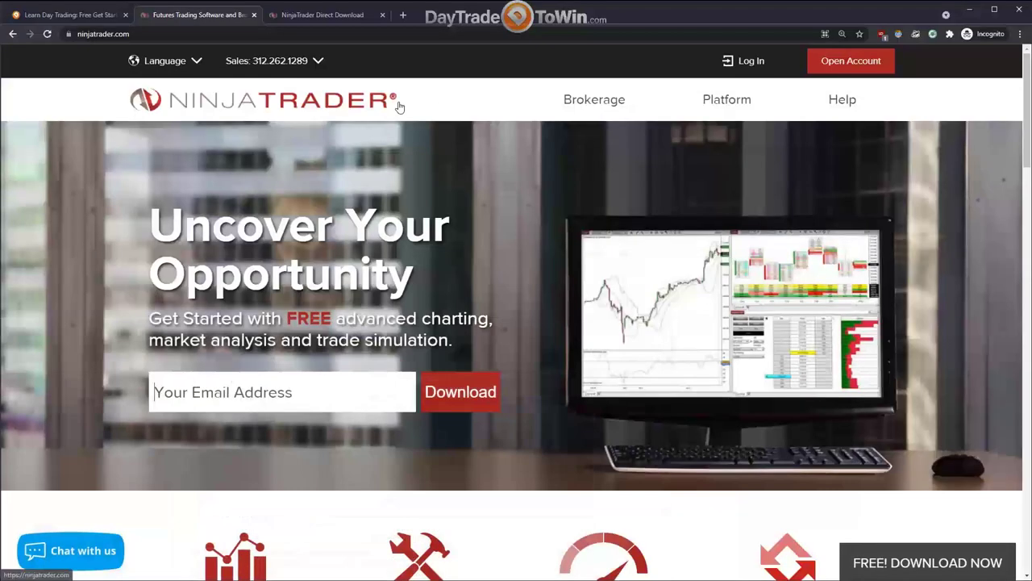
{"action": "left_click", "coordinate": [305, 17]}
{"action": "left_click", "coordinate": [408, 266]}
{"action": "key", "text": "ctrl+v"}
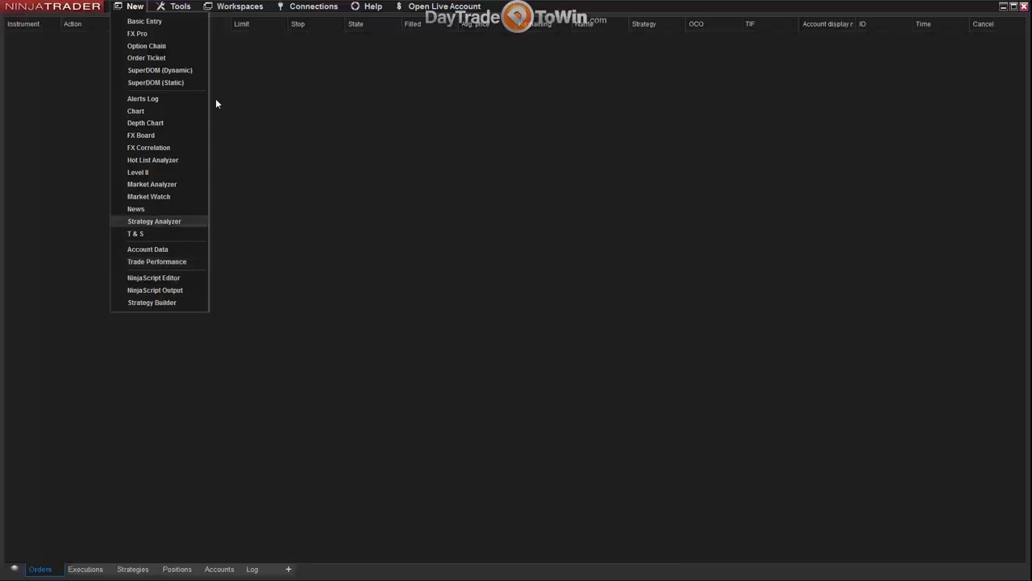
Try to connect NinjaTrader to the My NinjaTrader Continuum data feed and dismiss the resulting dialog.
{"action": "left_click", "coordinate": [178, 102]}
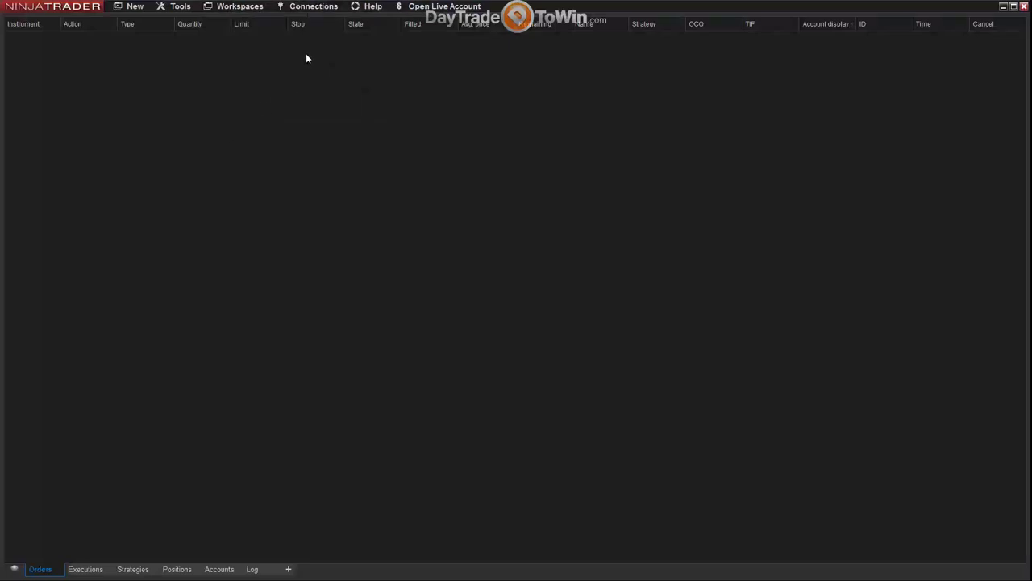
{"action": "left_click", "coordinate": [302, 12]}
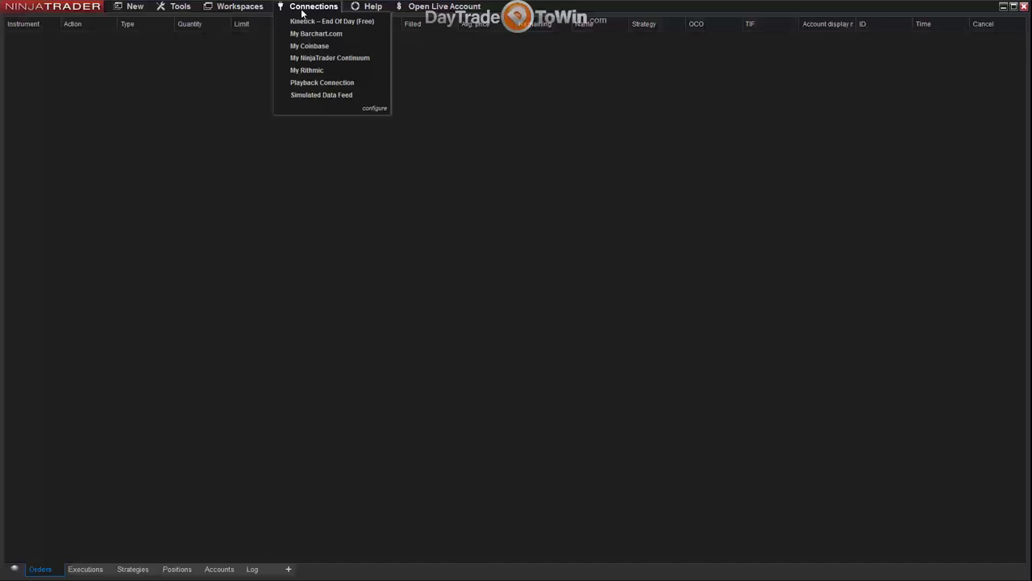
{"action": "left_click", "coordinate": [328, 57]}
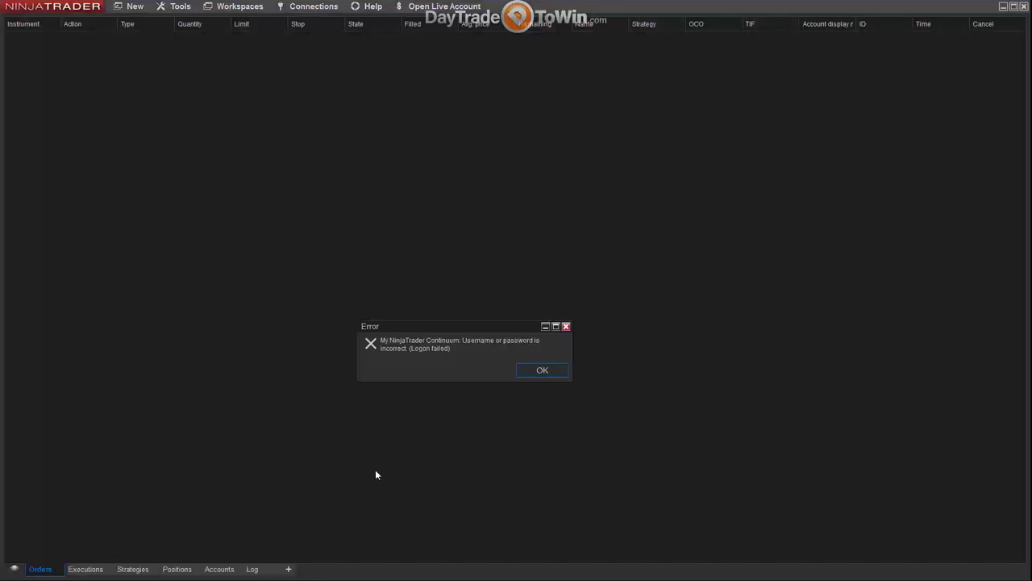
{"action": "left_click_drag", "start_coordinate": [427, 328], "coordinate": [420, 227]}
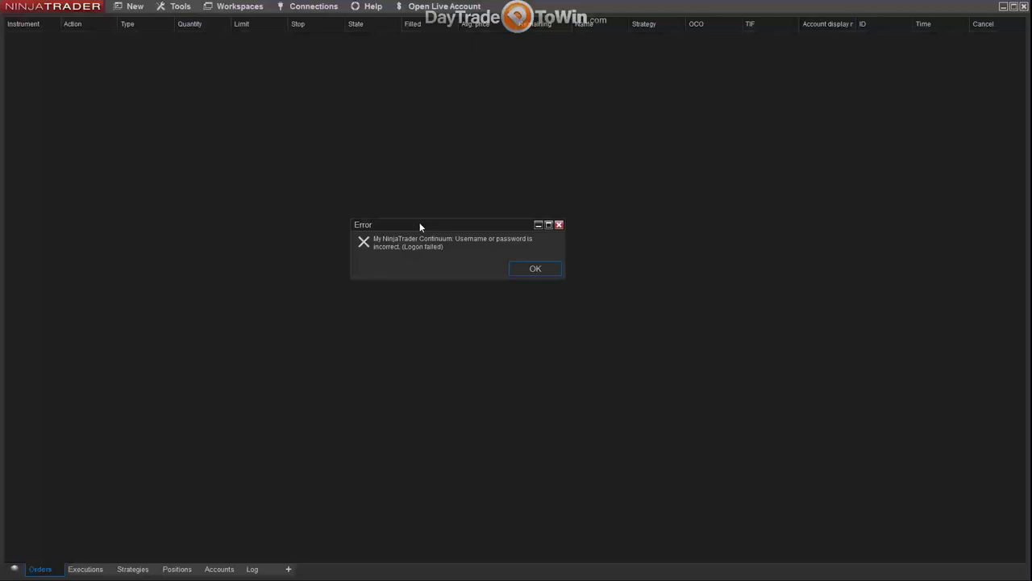
{"action": "left_click_drag", "start_coordinate": [421, 226], "coordinate": [456, 227]}
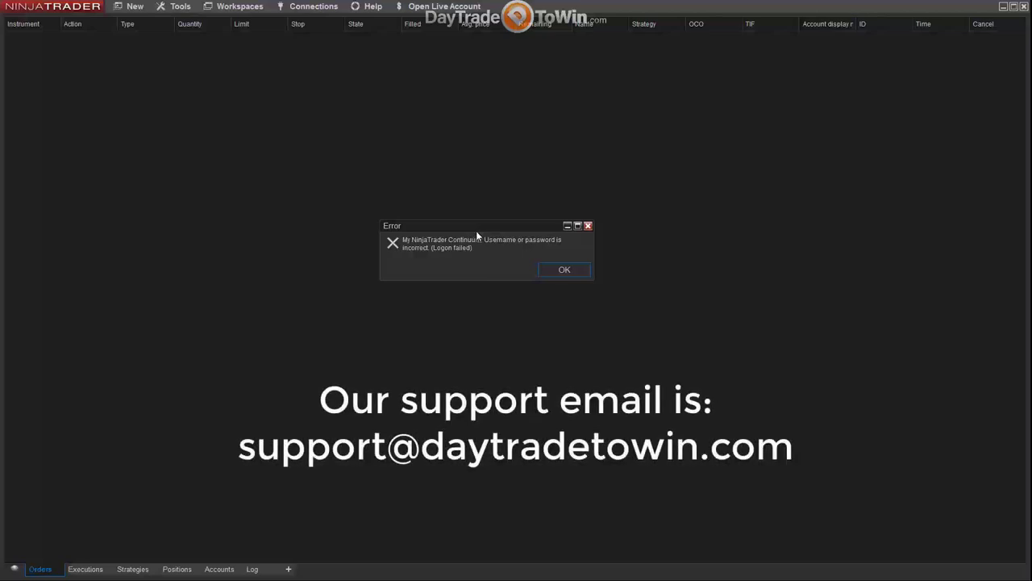
{"action": "left_click", "coordinate": [542, 268]}
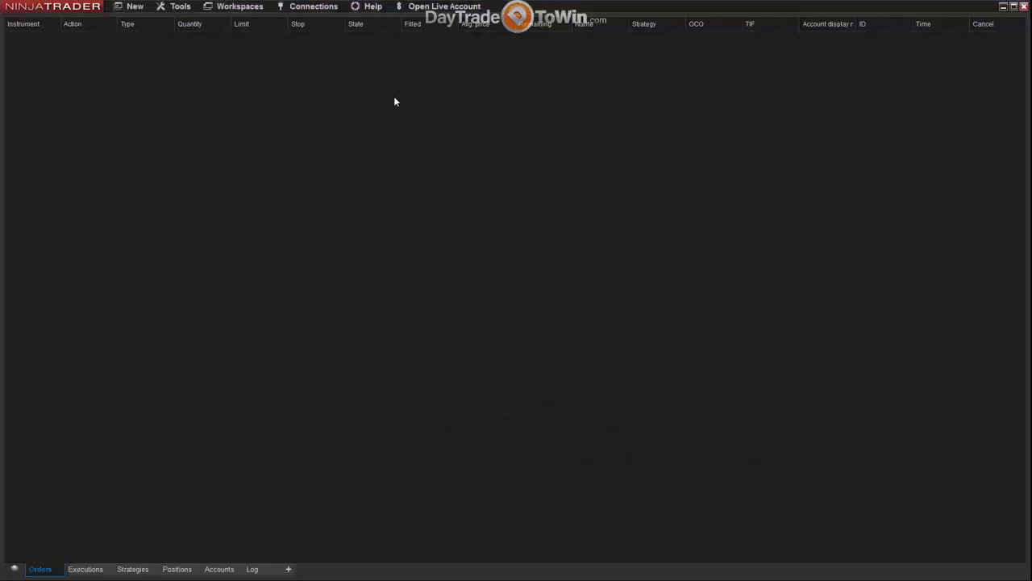
{"action": "left_click", "coordinate": [306, 8]}
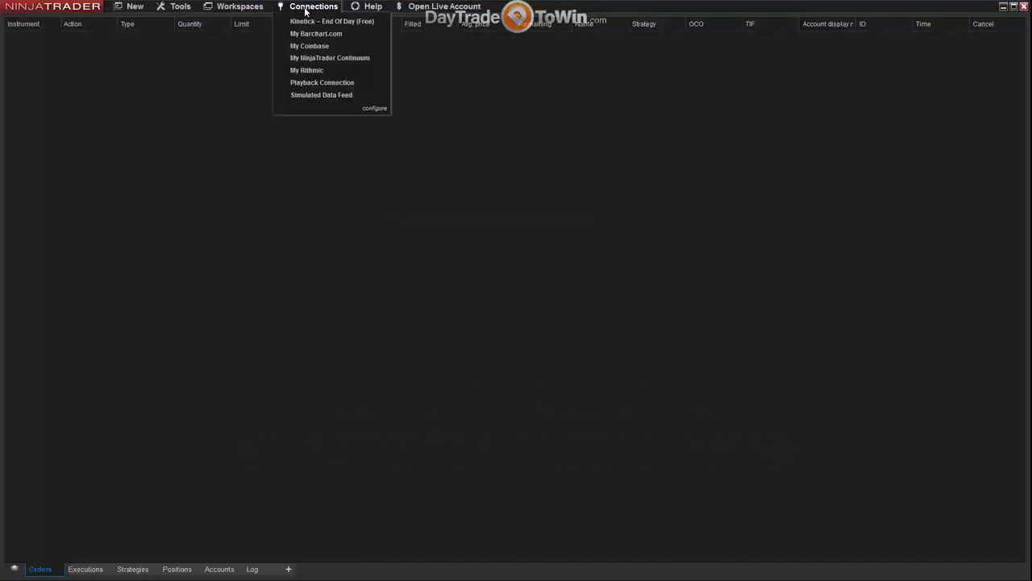
{"action": "left_click", "coordinate": [386, 144]}
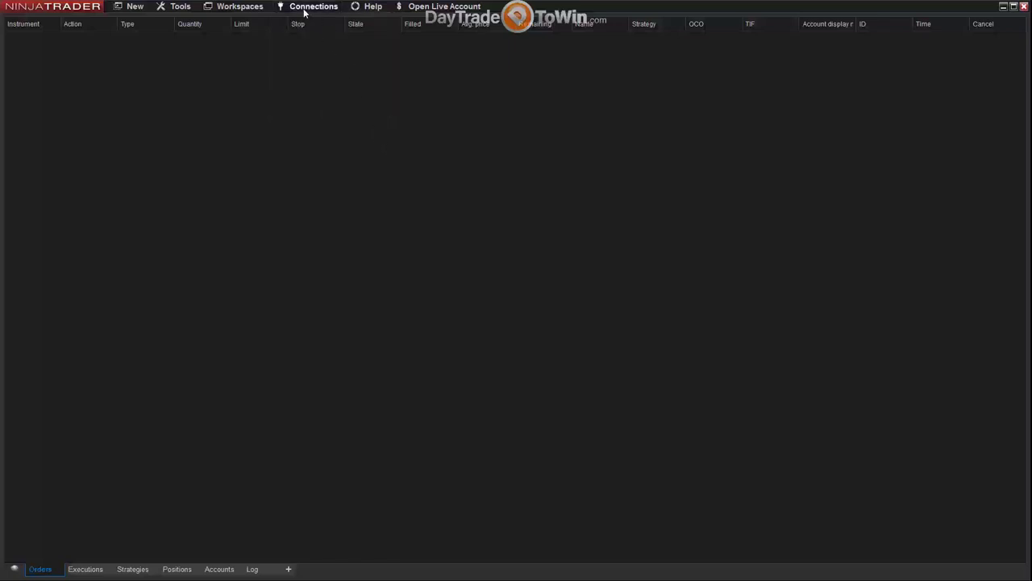
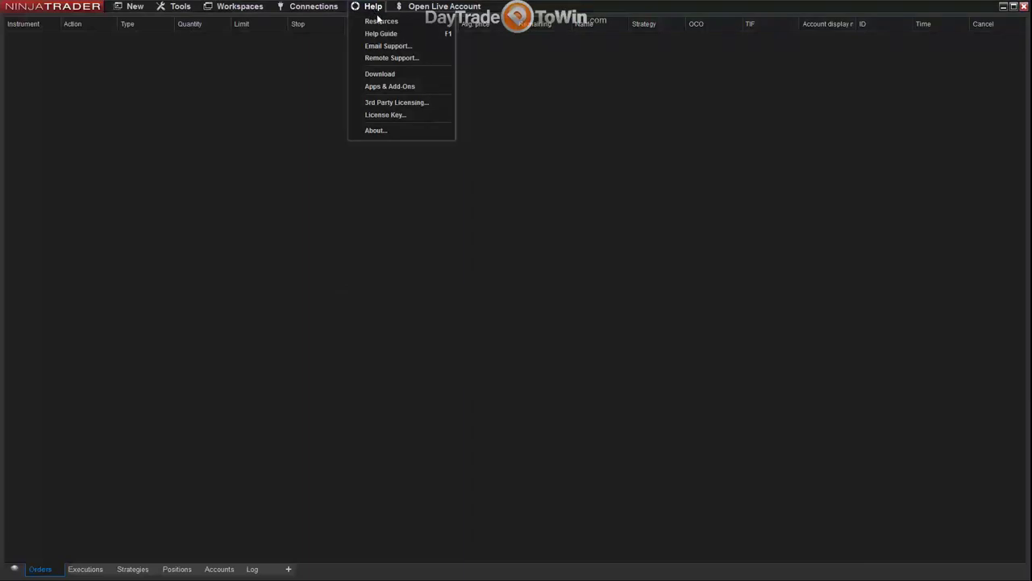
{"action": "left_click", "coordinate": [247, 103]}
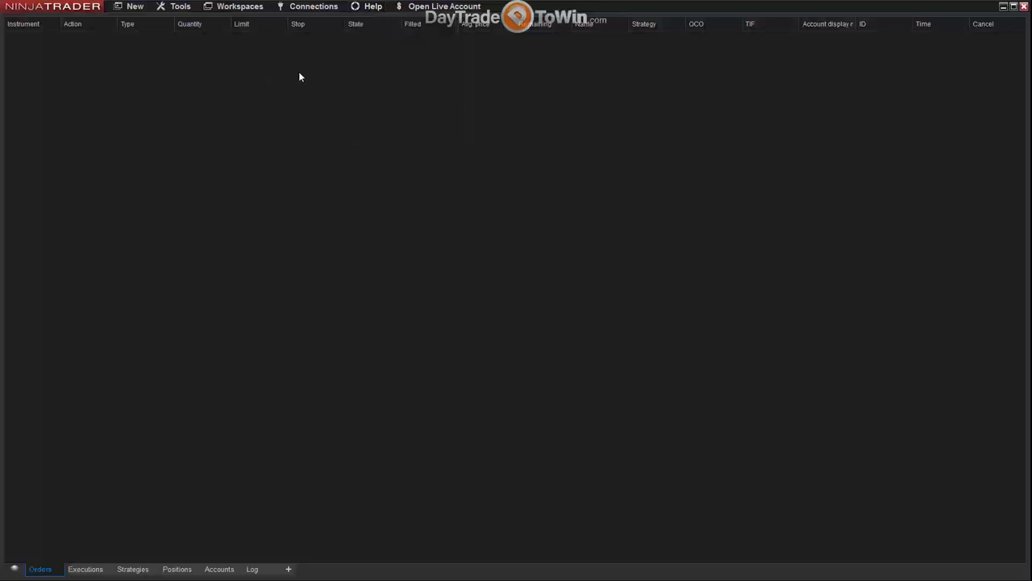
Open the connection configuration and show the properties of the available NinjaTrader Continuum provider.
{"action": "left_click", "coordinate": [308, 8]}
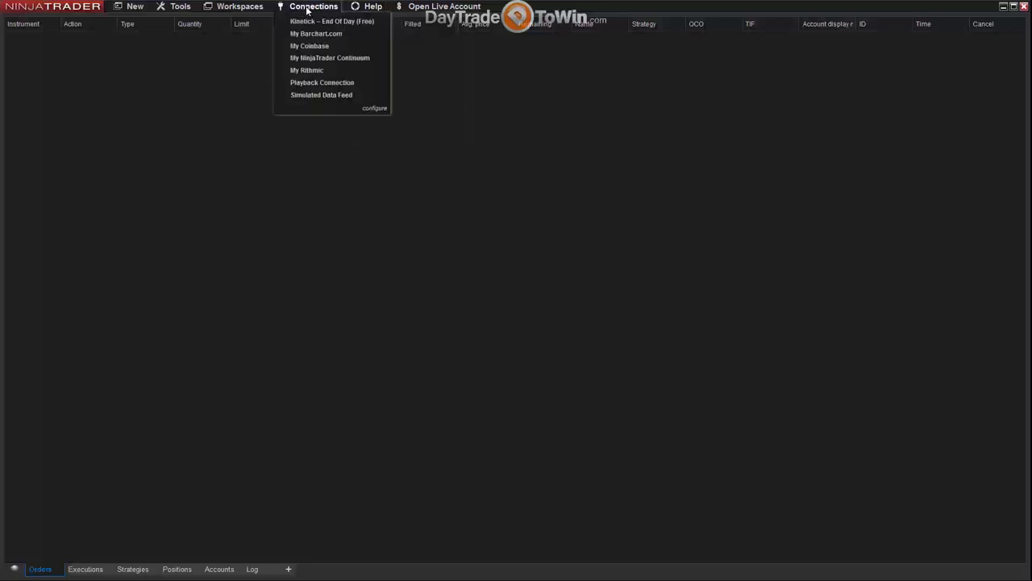
{"action": "left_click", "coordinate": [373, 109]}
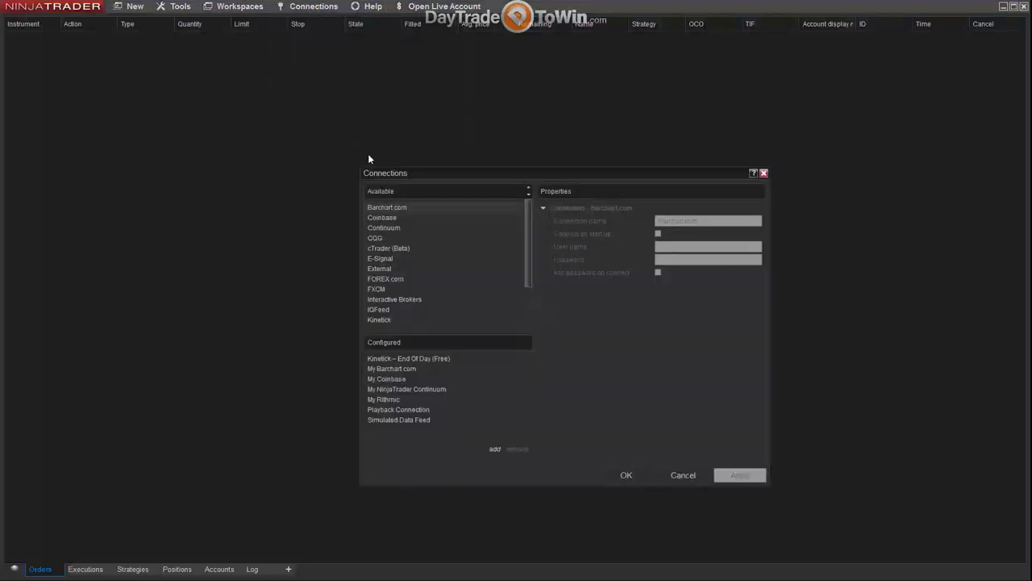
{"action": "scroll", "coordinate": [519, 222], "scroll_direction": "down", "scroll_amount": 2}
{"action": "scroll", "coordinate": [451, 227], "scroll_direction": "up", "scroll_amount": 2}
{"action": "scroll", "coordinate": [451, 226], "scroll_direction": "down", "scroll_amount": 2}
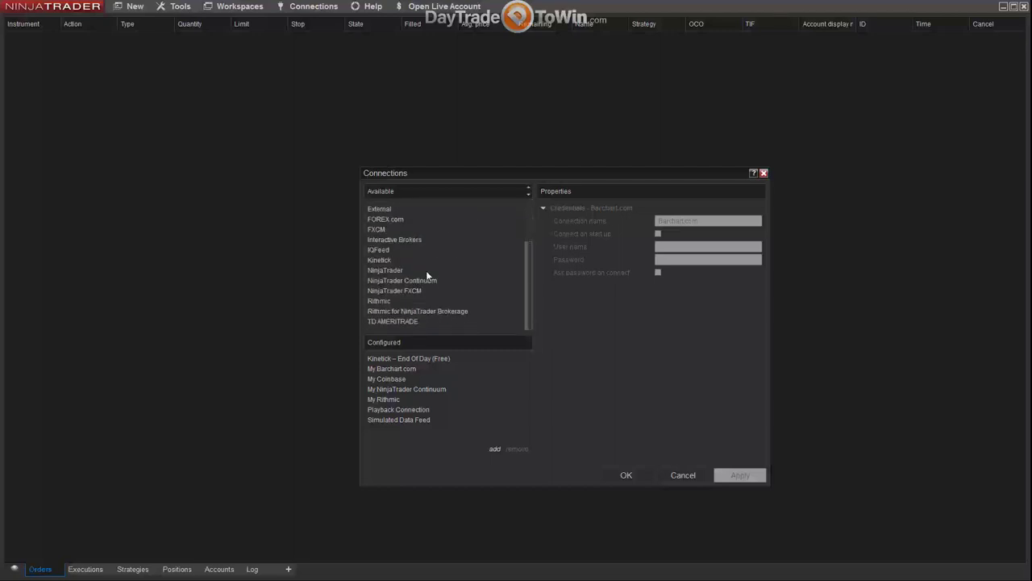
{"action": "left_click", "coordinate": [408, 280]}
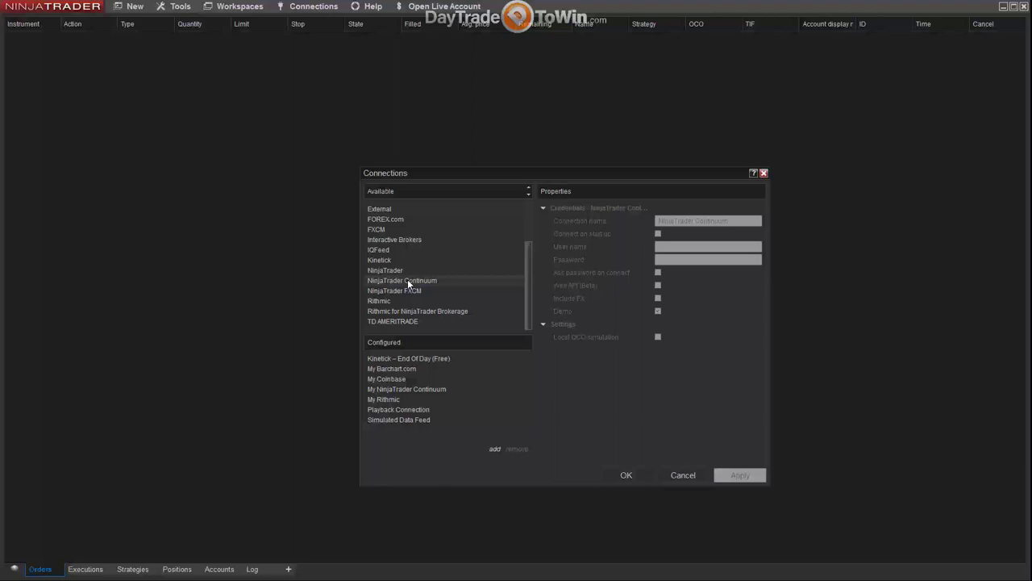
Review the user name and password fields of the configured My NinjaTrader Continuum connection and accept the settings.
{"action": "left_click", "coordinate": [435, 389]}
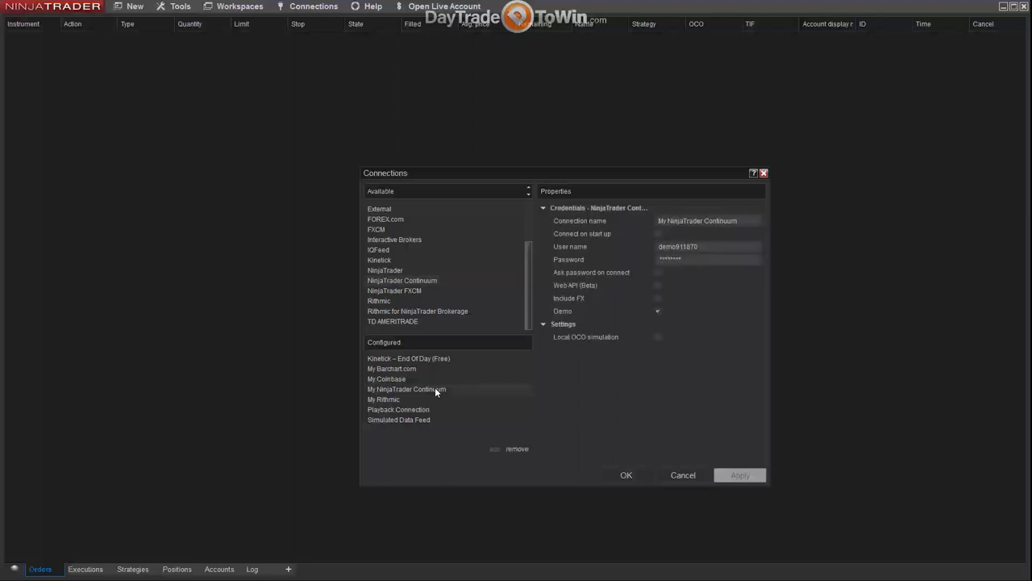
{"action": "double_click", "coordinate": [714, 246]}
{"action": "left_click", "coordinate": [719, 246]}
{"action": "left_click", "coordinate": [684, 258]}
{"action": "left_click", "coordinate": [631, 476]}
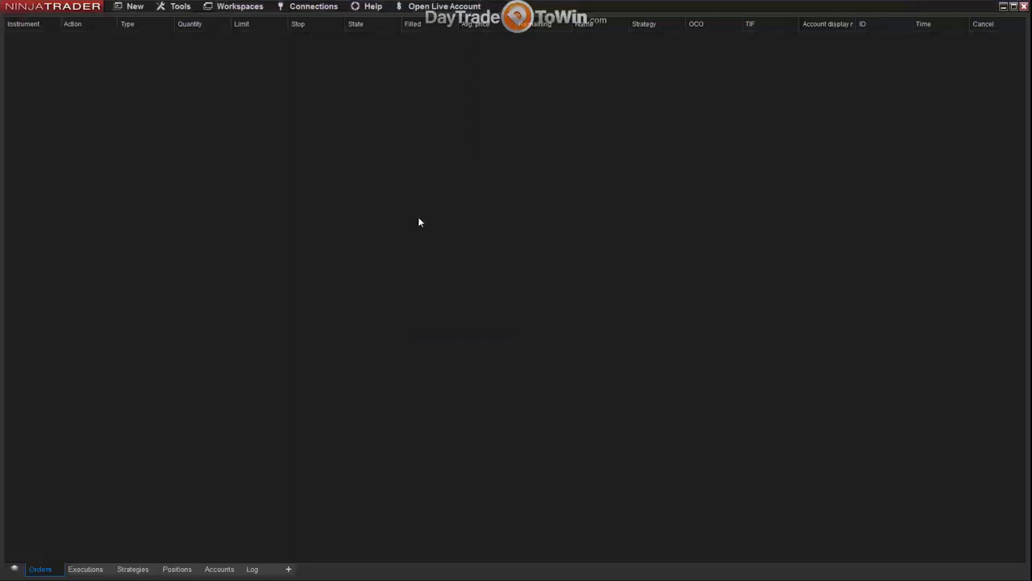
Connect to the My NinjaTrader Continuum data feed.
{"action": "left_click", "coordinate": [369, 8]}
{"action": "mouse_move", "coordinate": [312, 6]}
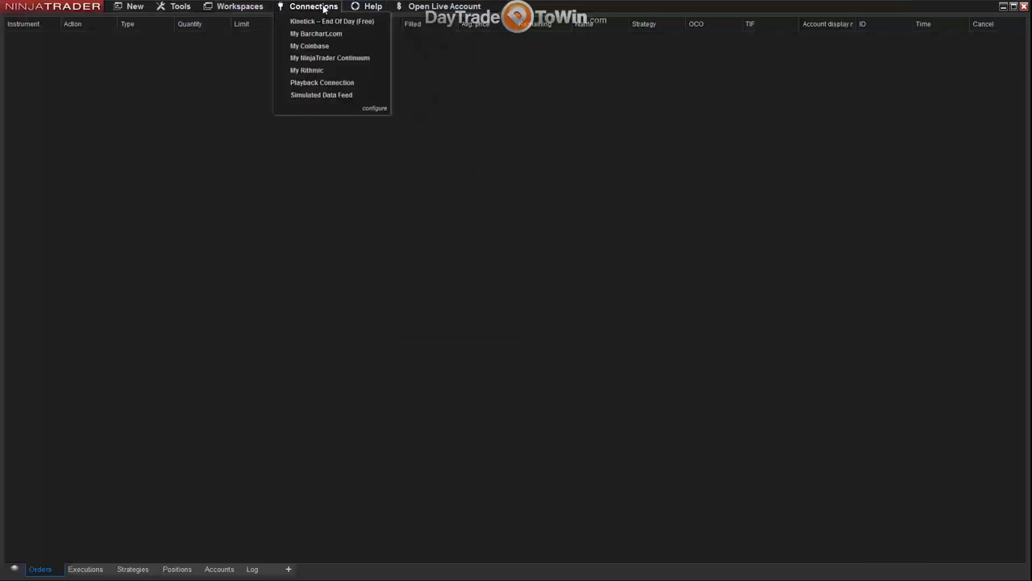
{"action": "left_click", "coordinate": [326, 58]}
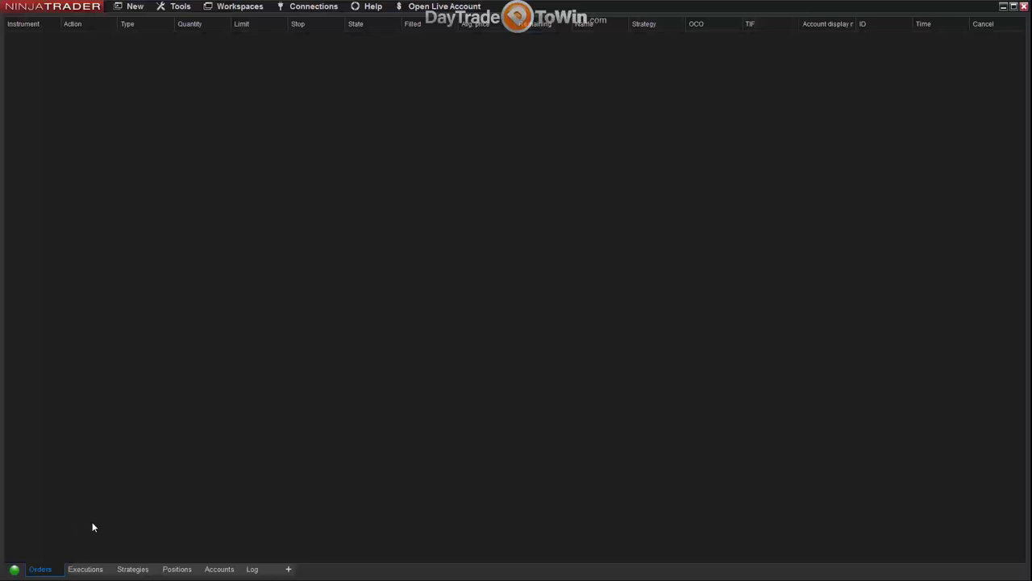
{"action": "left_click", "coordinate": [127, 10]}
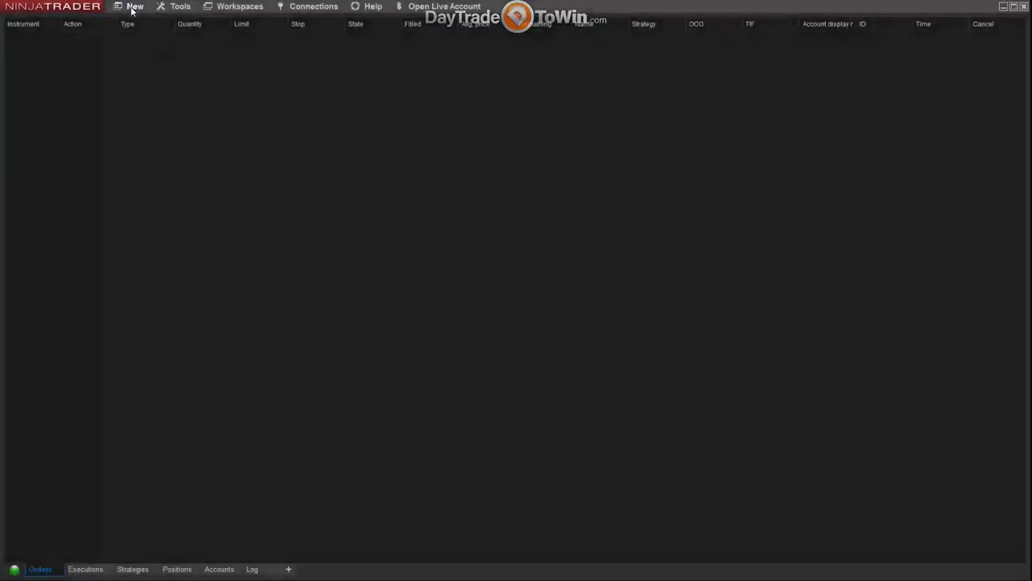
{"action": "left_click", "coordinate": [132, 8]}
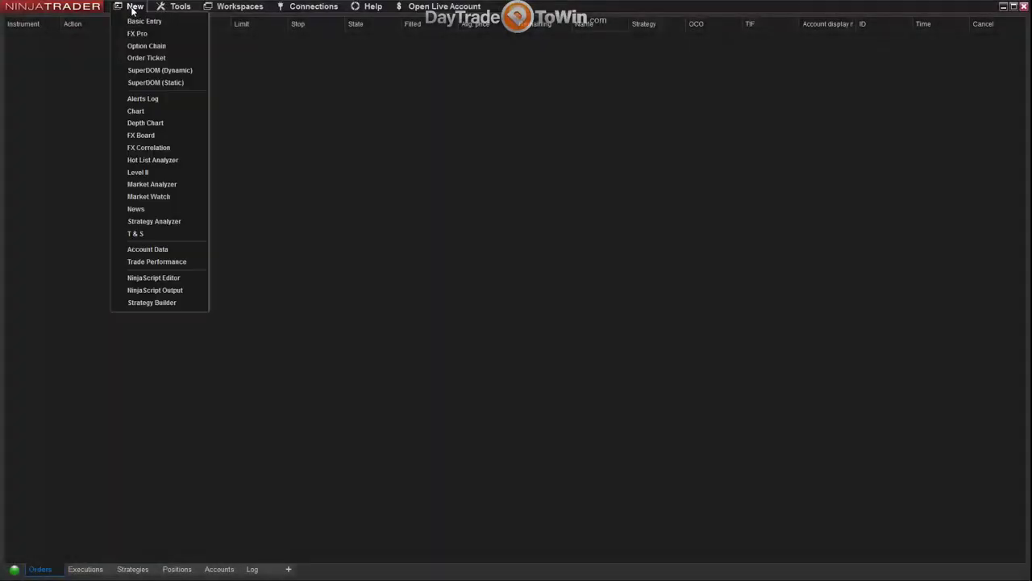
{"action": "left_click", "coordinate": [138, 111]}
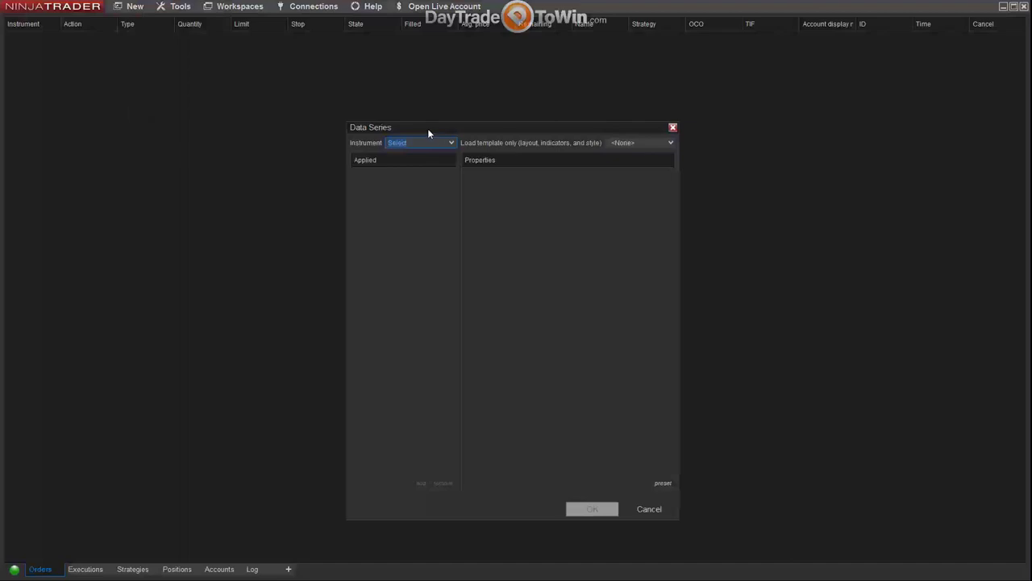
{"action": "left_click_drag", "start_coordinate": [427, 129], "coordinate": [424, 87]}
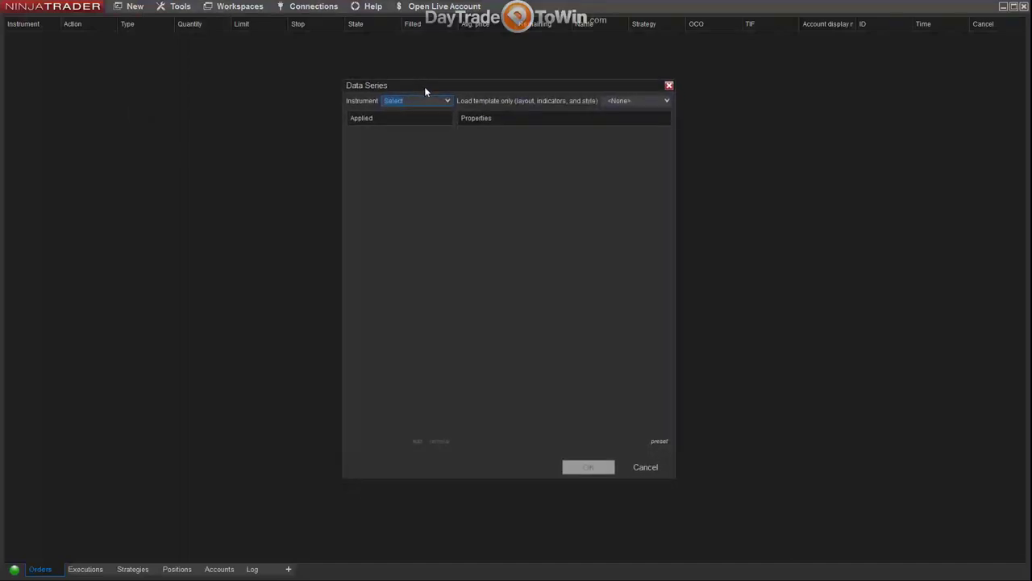
{"action": "left_click", "coordinate": [668, 86]}
Start a new chart and choose the ES 12-21 futures contract as its instrument.
{"action": "left_click", "coordinate": [132, 7]}
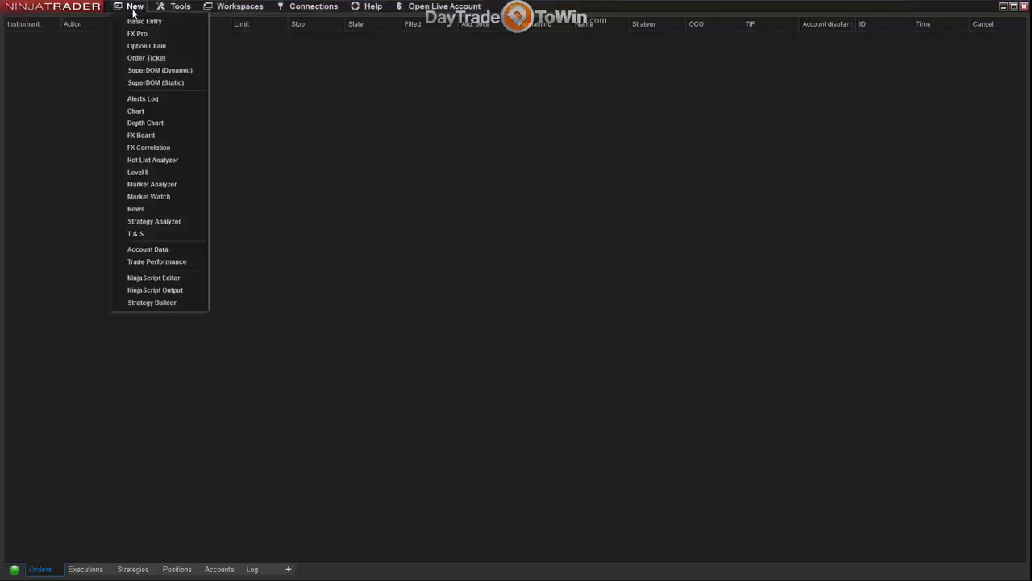
{"action": "left_click", "coordinate": [161, 112]}
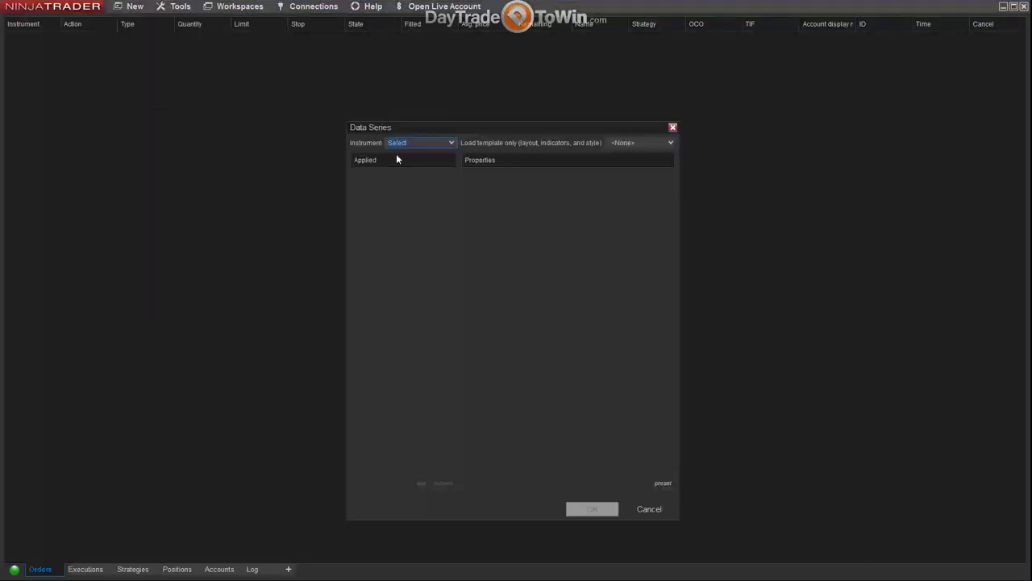
{"action": "left_click_drag", "start_coordinate": [433, 131], "coordinate": [419, 87]}
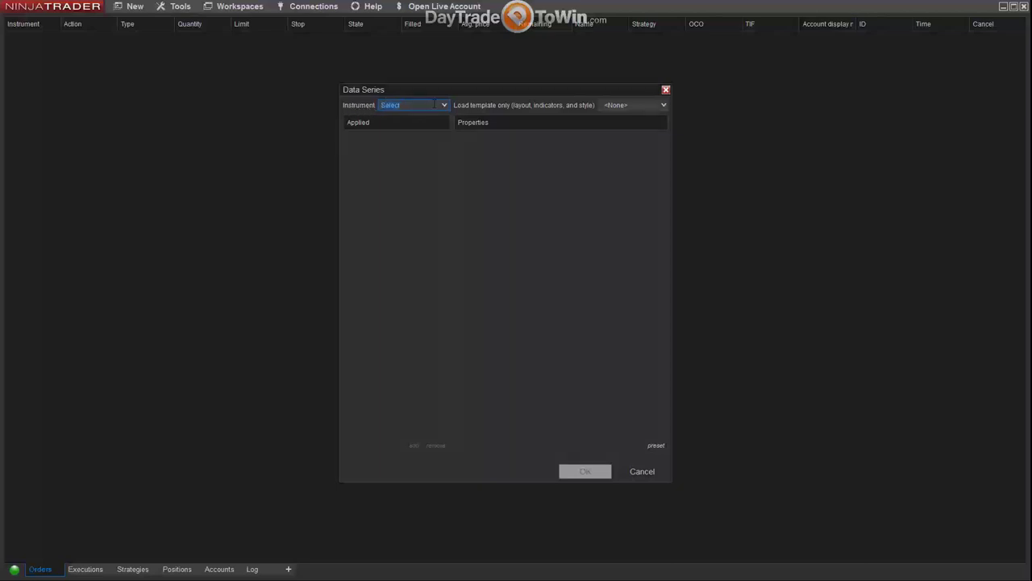
{"action": "left_click", "coordinate": [444, 105]}
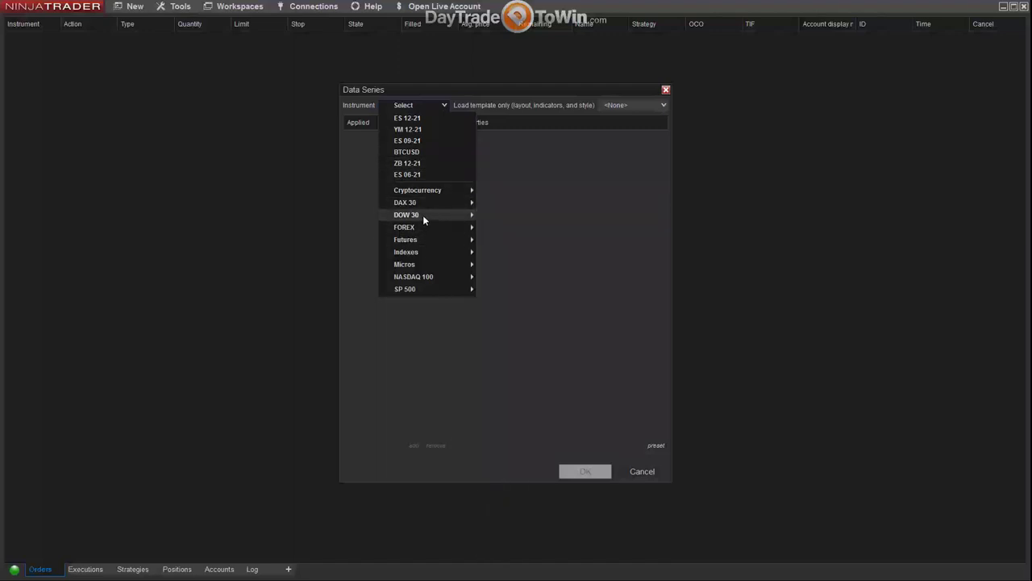
{"action": "mouse_move", "coordinate": [422, 214]}
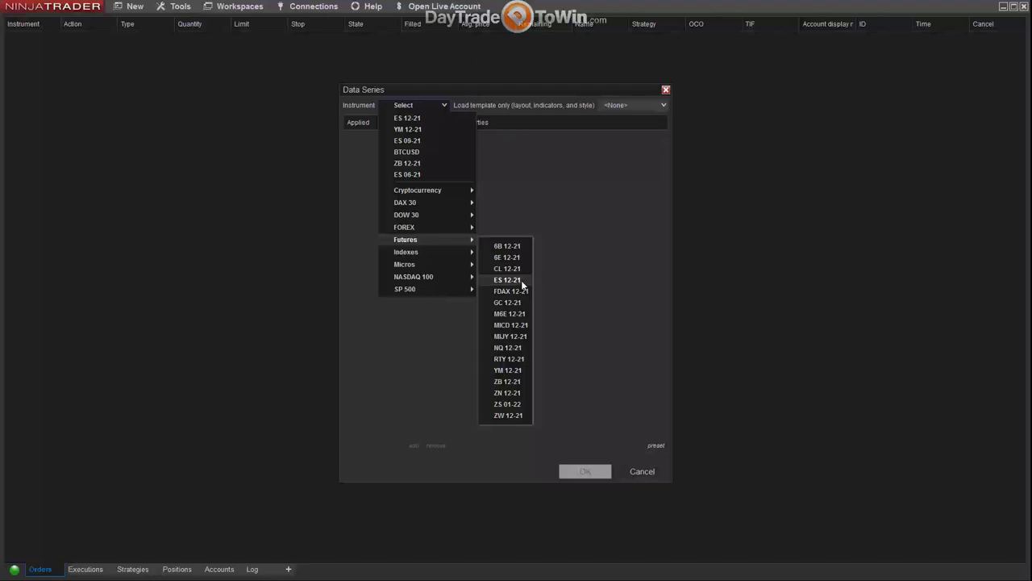
{"action": "left_click", "coordinate": [521, 280]}
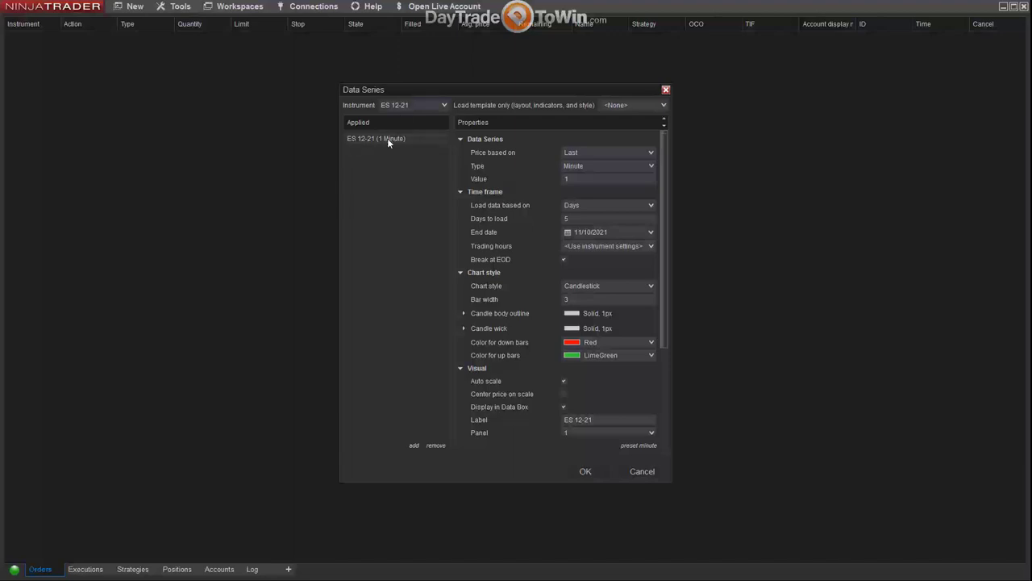
Look through the ES 12-21 data series properties and available bar types, keeping Minute as the type.
{"action": "left_click_drag", "start_coordinate": [665, 148], "coordinate": [661, 168]}
{"action": "mouse_move", "coordinate": [661, 168]}
{"action": "left_mouse_down"}
{"action": "mouse_move", "coordinate": [661, 237]}
{"action": "mouse_move", "coordinate": [654, 137]}
{"action": "mouse_move", "coordinate": [675, 287]}
{"action": "mouse_move", "coordinate": [662, 152]}
{"action": "left_mouse_up"}
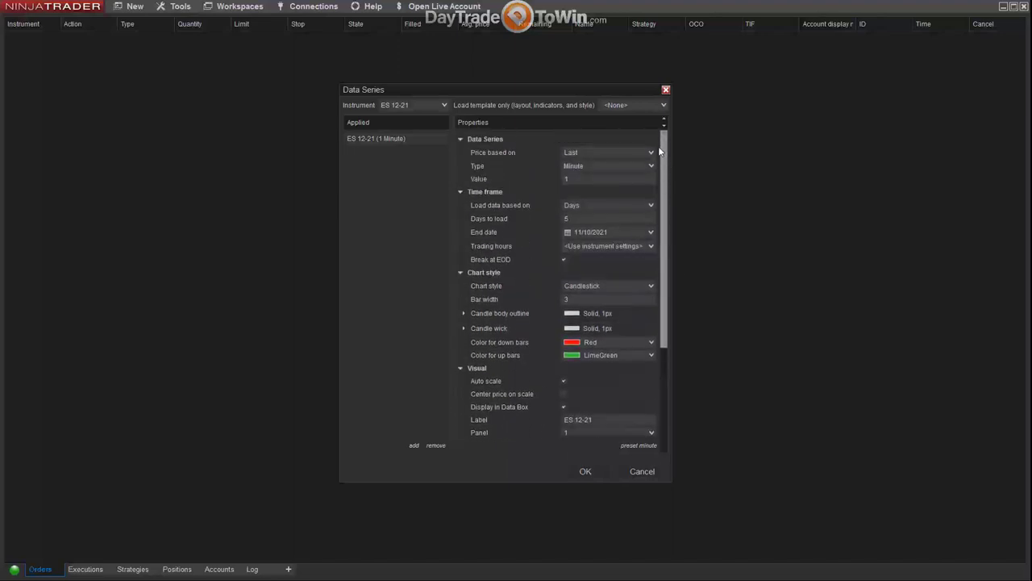
{"action": "left_click", "coordinate": [584, 168]}
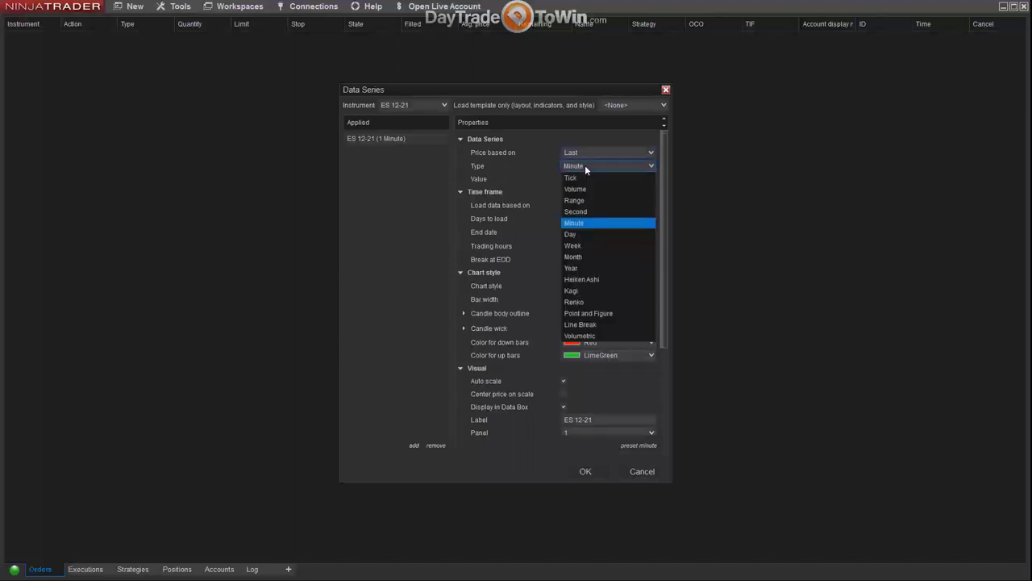
{"action": "left_click", "coordinate": [585, 165]}
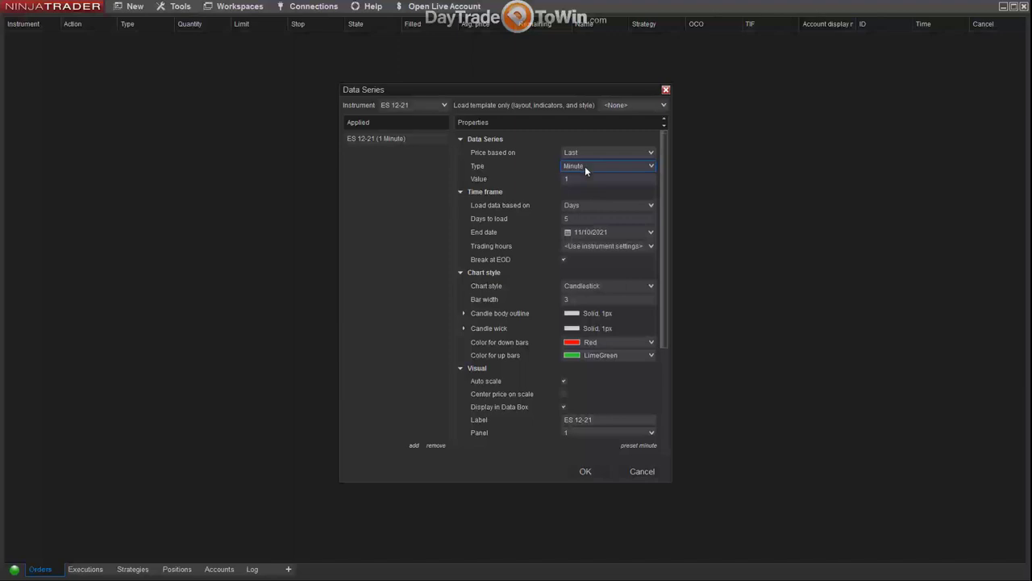
{"action": "left_click", "coordinate": [584, 166]}
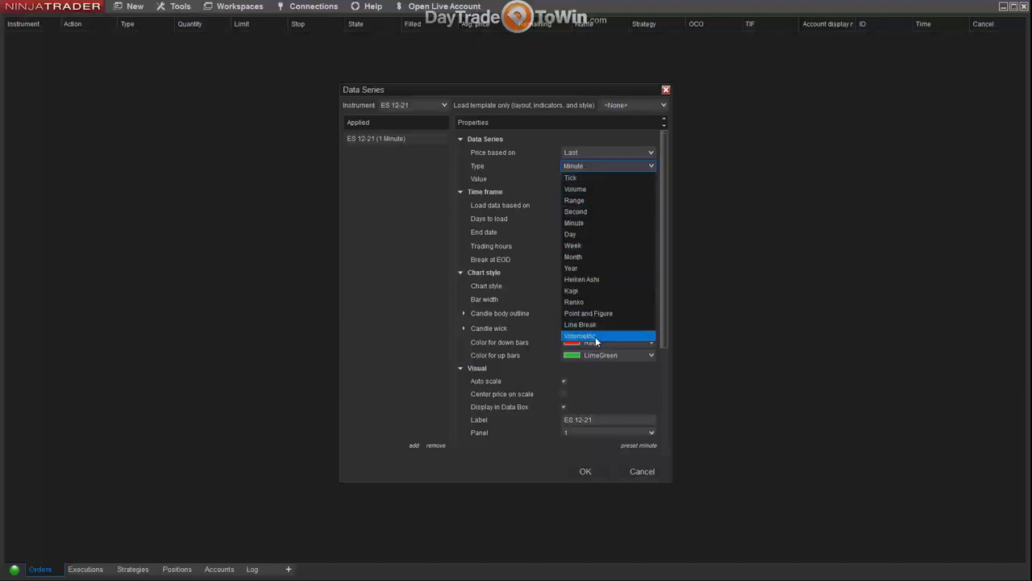
{"action": "left_click", "coordinate": [594, 221]}
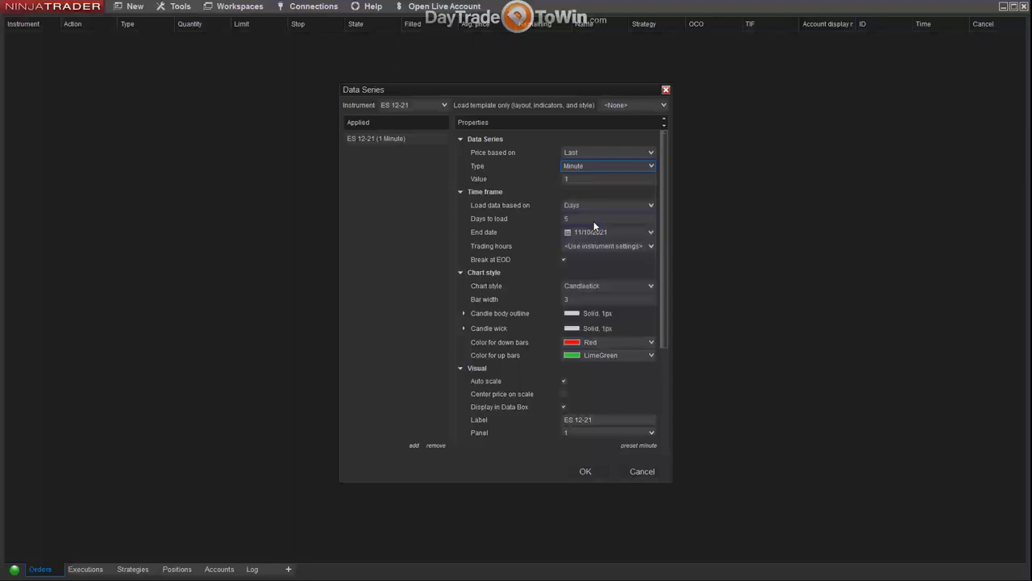
Set the minute series value to 5 and the days to load to 14, and create the ES 12-21 chart.
{"action": "left_click", "coordinate": [581, 183]}
{"action": "left_click", "coordinate": [590, 166]}
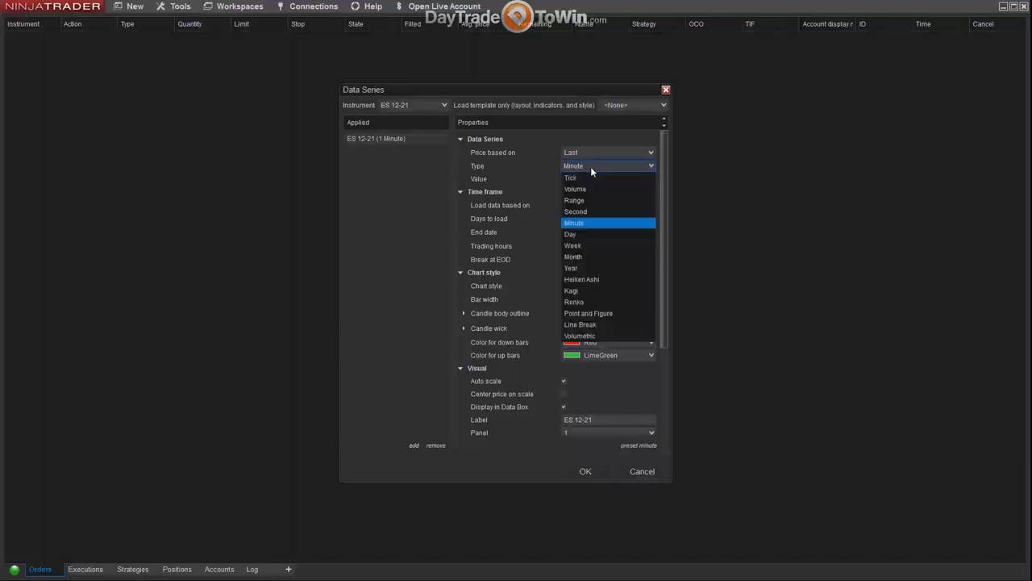
{"action": "left_click", "coordinate": [590, 166]}
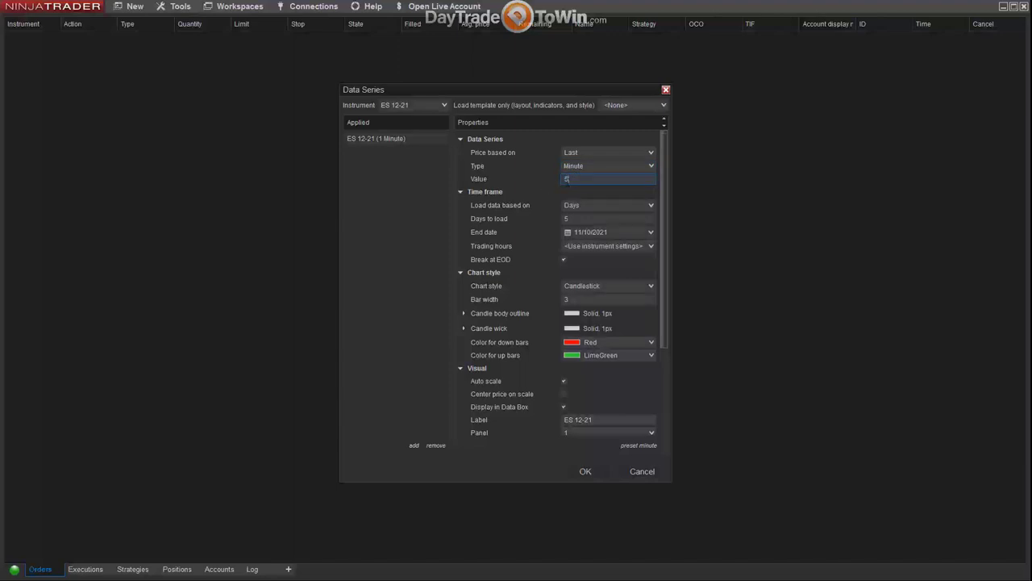
{"action": "left_click", "coordinate": [585, 473]}
{"action": "left_click", "coordinate": [576, 178]}
{"action": "left_click", "coordinate": [583, 219]}
{"action": "type", "text": "14"}
{"action": "left_click", "coordinate": [580, 175]}
{"action": "left_click_drag", "start_coordinate": [659, 284], "coordinate": [675, 403]}
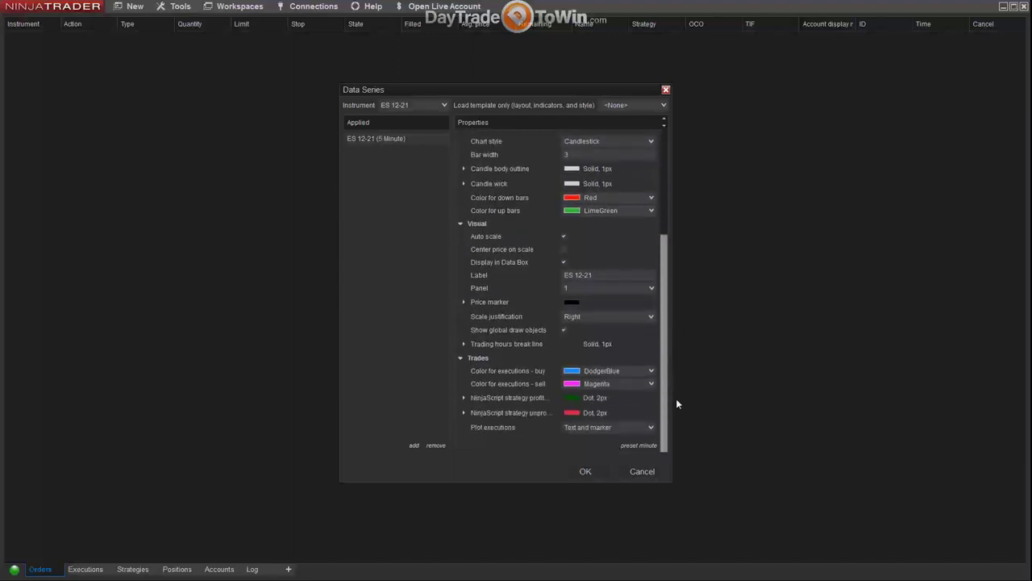
{"action": "left_click", "coordinate": [585, 472]}
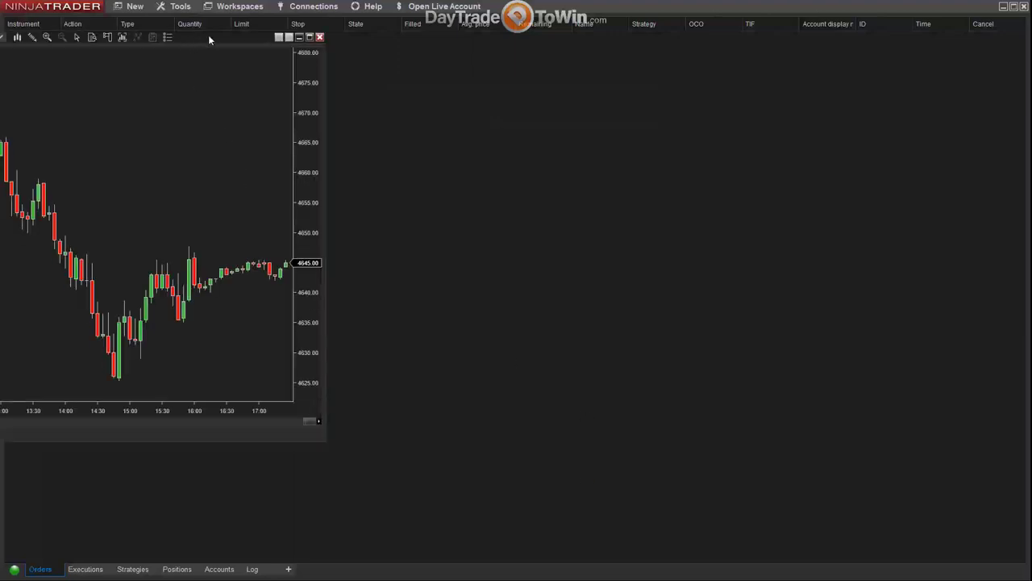
Enlarge the ES 12-21 chart window to fill the screen and turn on the crosshair.
{"action": "left_click_drag", "start_coordinate": [209, 36], "coordinate": [642, 72]}
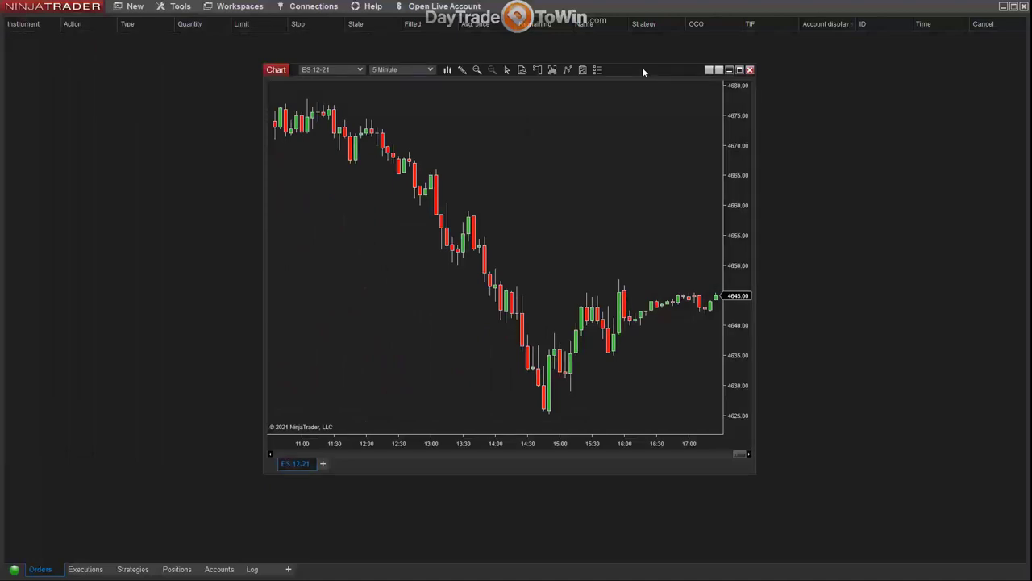
{"action": "left_click_drag", "start_coordinate": [274, 71], "coordinate": [13, 11]}
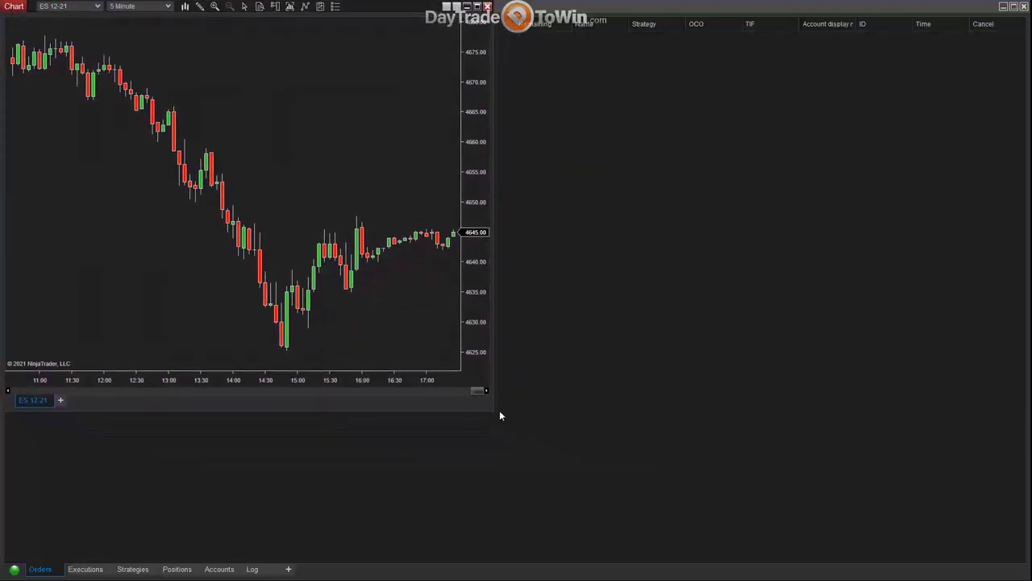
{"action": "left_click_drag", "start_coordinate": [494, 411], "coordinate": [1029, 579]}
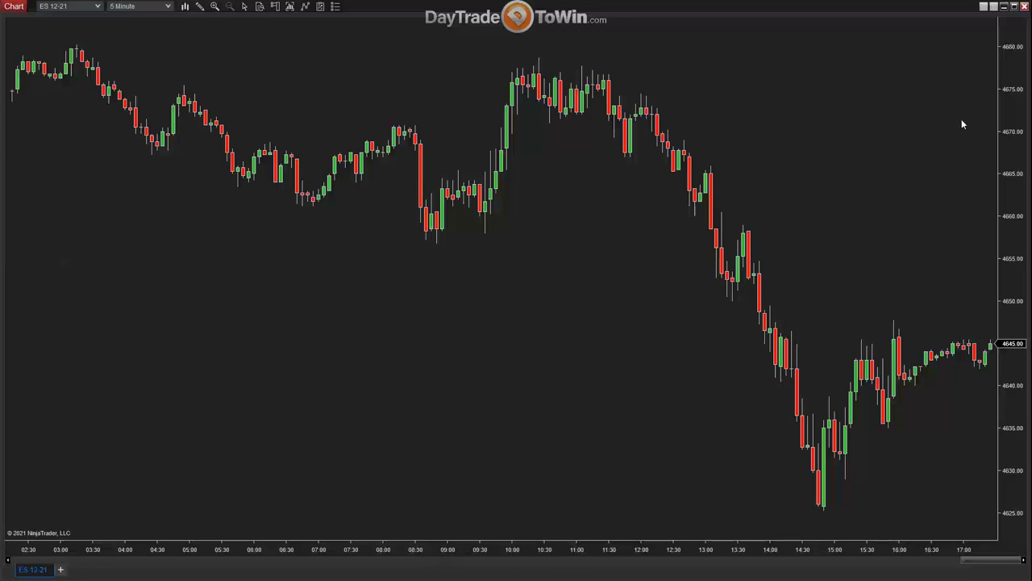
{"action": "left_click", "coordinate": [246, 7]}
{"action": "left_click", "coordinate": [259, 36]}
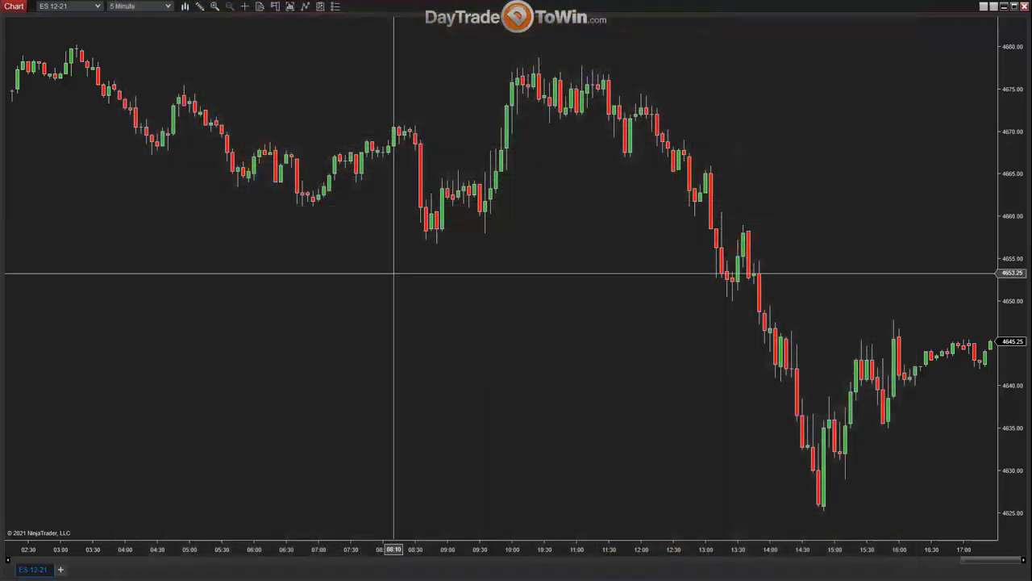
Set the chart's font size to 20 px in its properties and accept the change.
{"action": "right_click", "coordinate": [394, 274]}
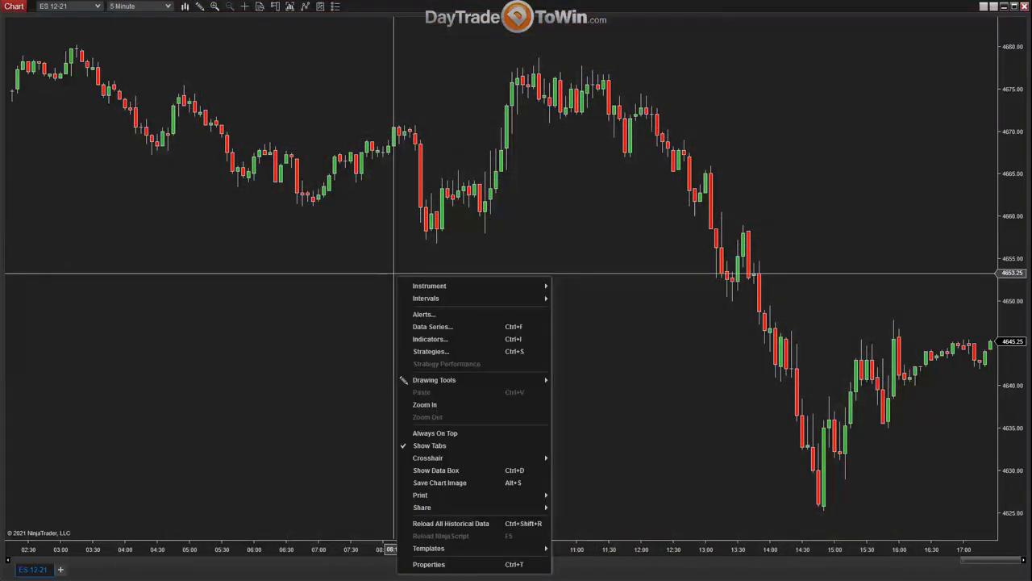
{"action": "right_click", "coordinate": [375, 107]}
{"action": "right_click", "coordinate": [342, 95]}
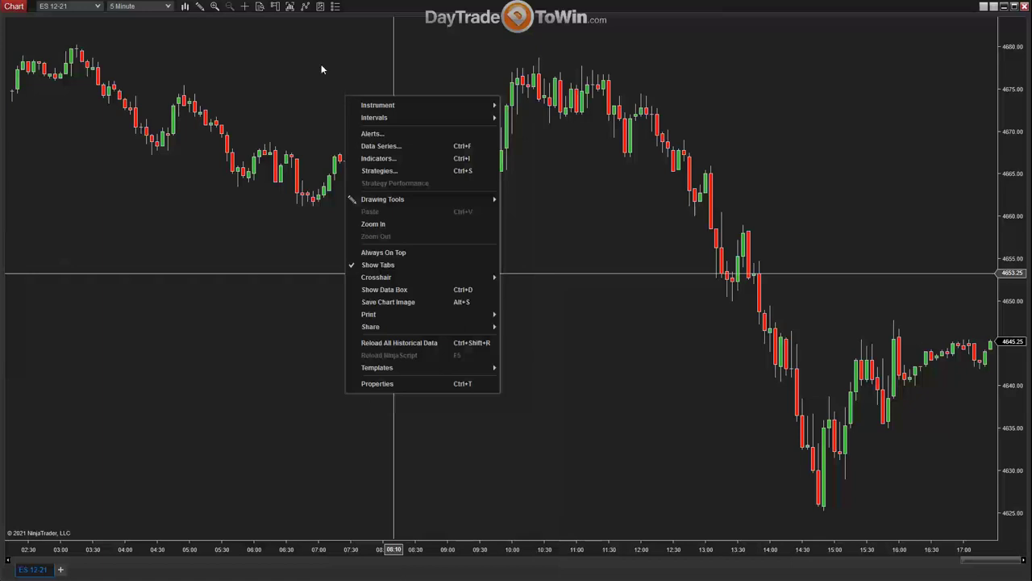
{"action": "right_click", "coordinate": [321, 64]}
{"action": "left_click", "coordinate": [365, 353]}
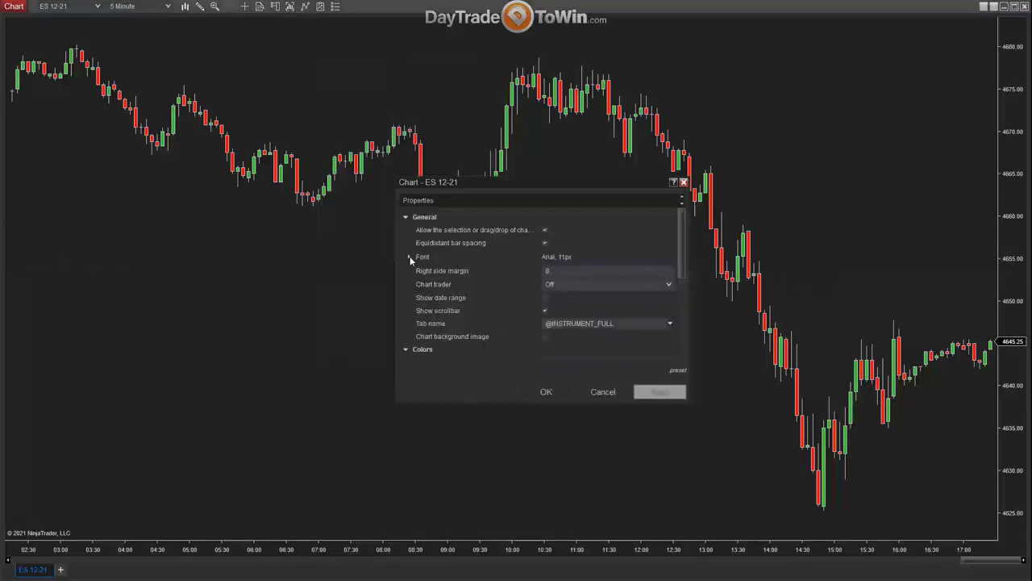
{"action": "left_click", "coordinate": [409, 256]}
{"action": "left_click", "coordinate": [594, 309]}
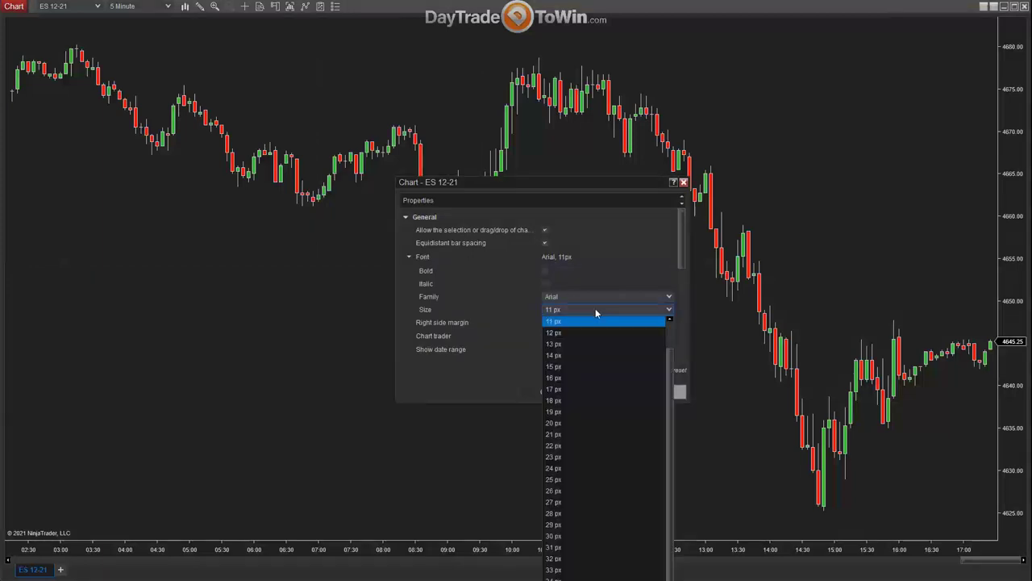
{"action": "left_click", "coordinate": [617, 420]}
{"action": "left_click", "coordinate": [657, 392]}
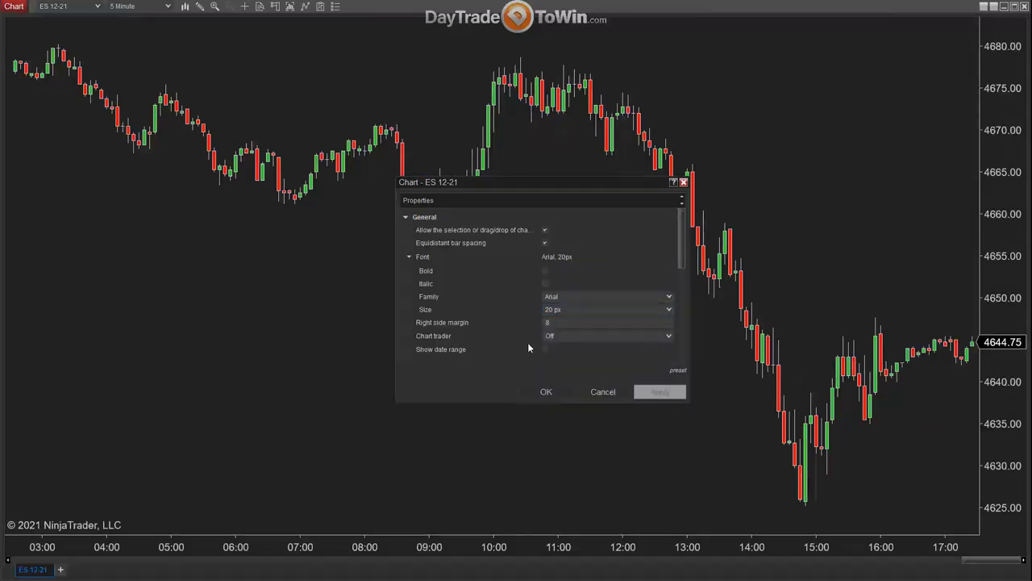
{"action": "left_click", "coordinate": [546, 392]}
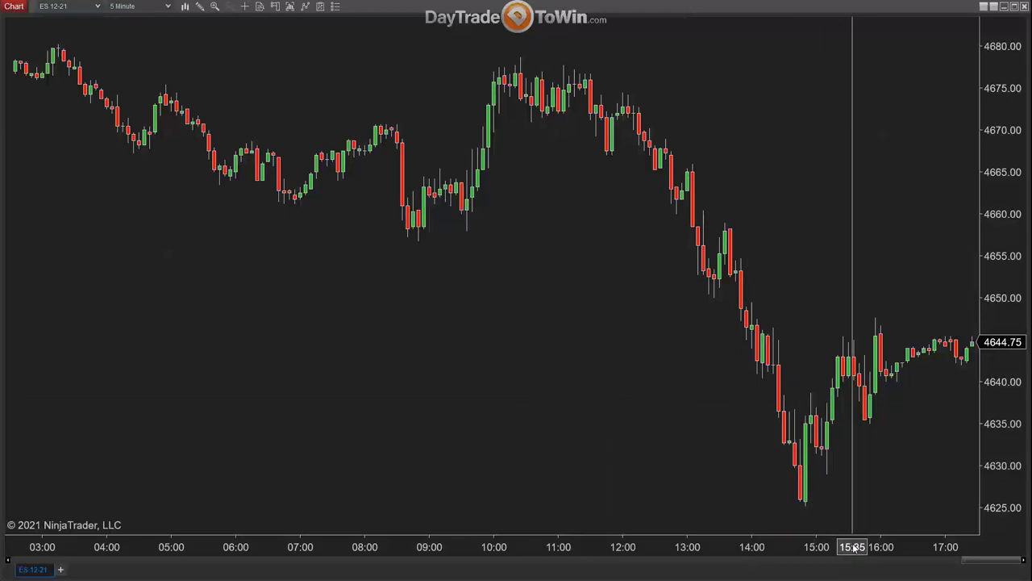
Widen the candlestick spacing along the time axis and scroll the chart through earlier bars.
{"action": "left_click_drag", "start_coordinate": [853, 547], "coordinate": [410, 567]}
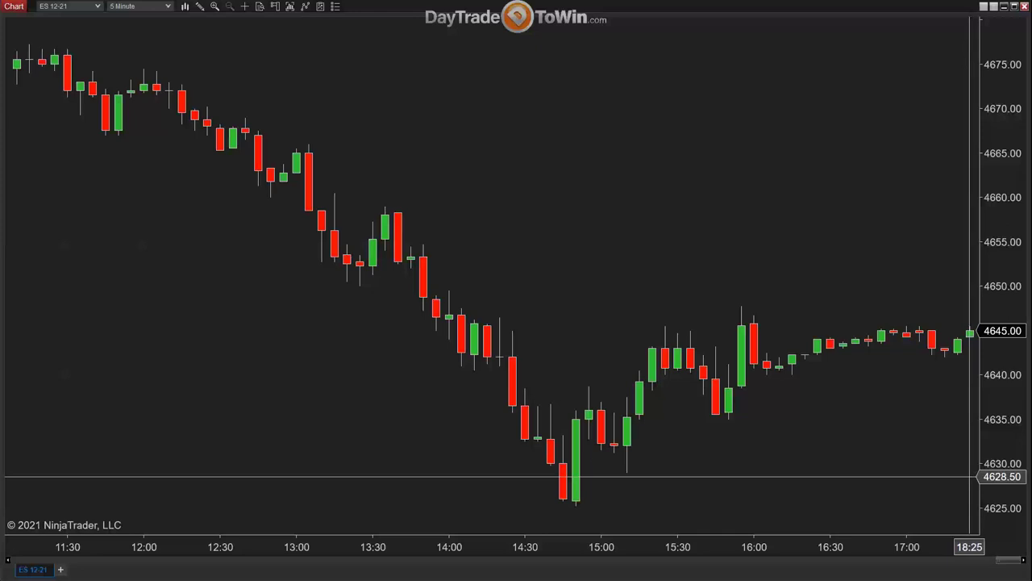
{"action": "left_click_drag", "start_coordinate": [1005, 564], "coordinate": [992, 564]}
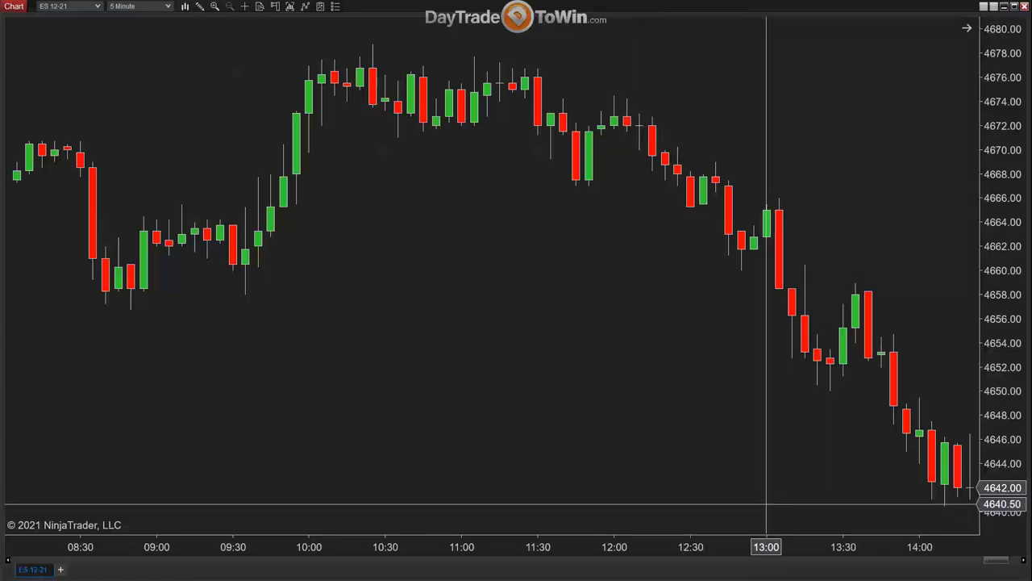
{"action": "left_click_drag", "start_coordinate": [993, 559], "coordinate": [569, 498]}
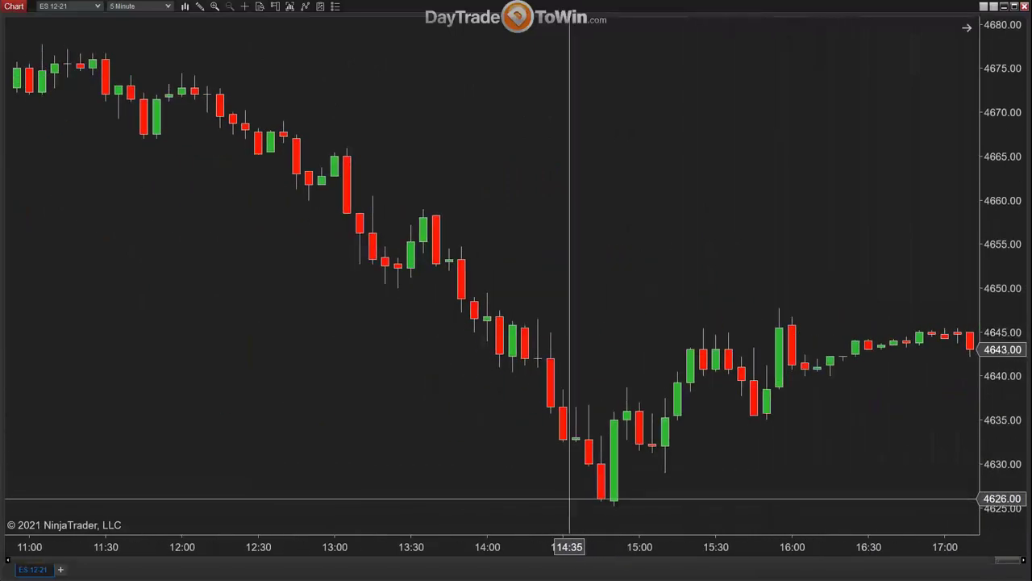
{"action": "mouse_move", "coordinate": [535, 552]}
{"action": "left_mouse_down"}
{"action": "mouse_move", "coordinate": [601, 556]}
{"action": "mouse_move", "coordinate": [516, 554]}
{"action": "left_mouse_up"}
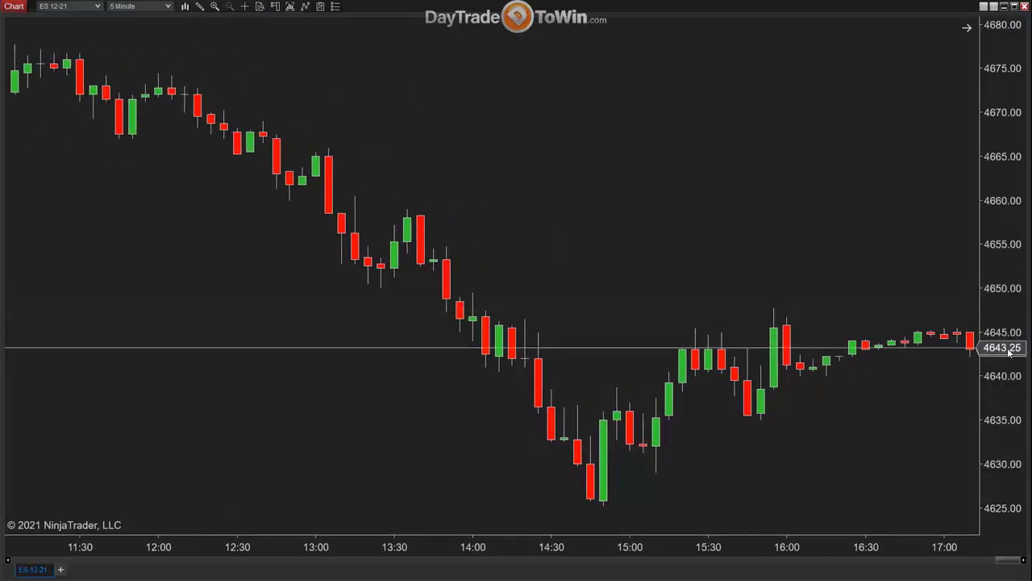
Stretch the price and time axes, scroll through earlier bars and back to the latest, and restore automatic price scaling.
{"action": "left_click_drag", "start_coordinate": [1001, 292], "coordinate": [998, 142]}
{"action": "left_click_drag", "start_coordinate": [887, 546], "coordinate": [738, 445]}
{"action": "scroll", "coordinate": [738, 445], "scroll_direction": "up", "scroll_amount": 6}
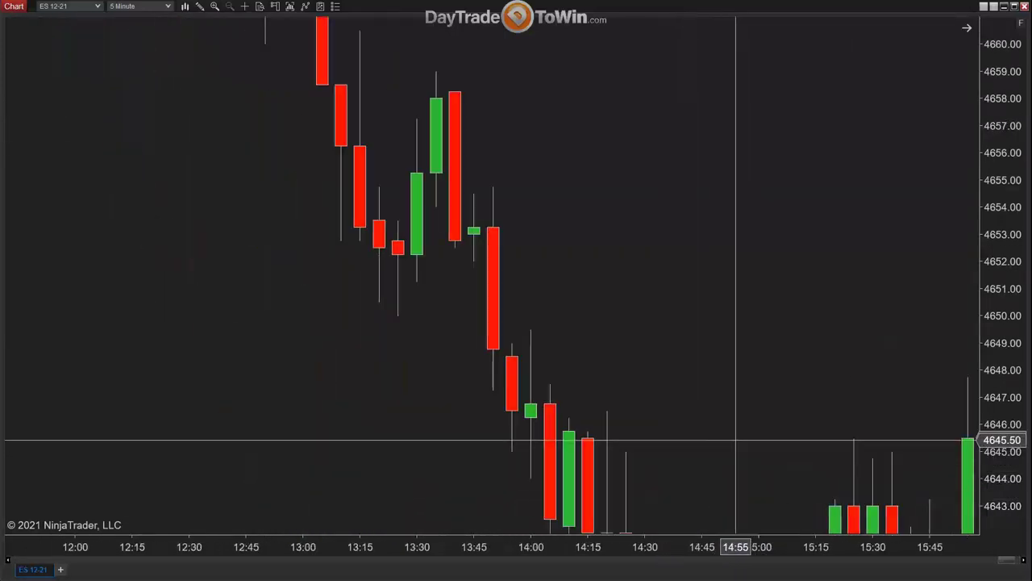
{"action": "scroll", "coordinate": [726, 428], "scroll_direction": "down", "scroll_amount": 2}
{"action": "scroll", "coordinate": [720, 425], "scroll_direction": "down", "scroll_amount": 4}
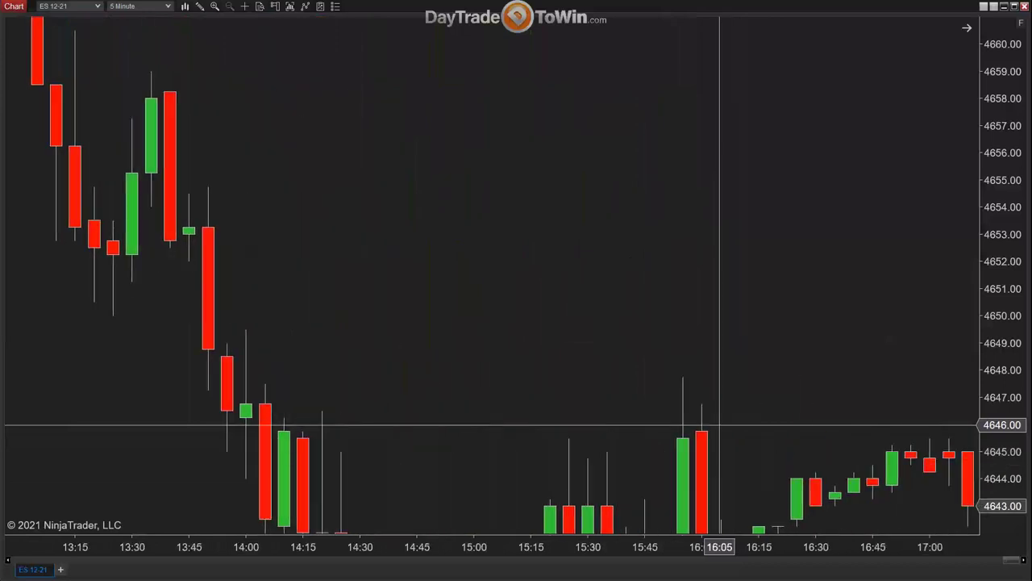
{"action": "left_click", "coordinate": [1022, 26]}
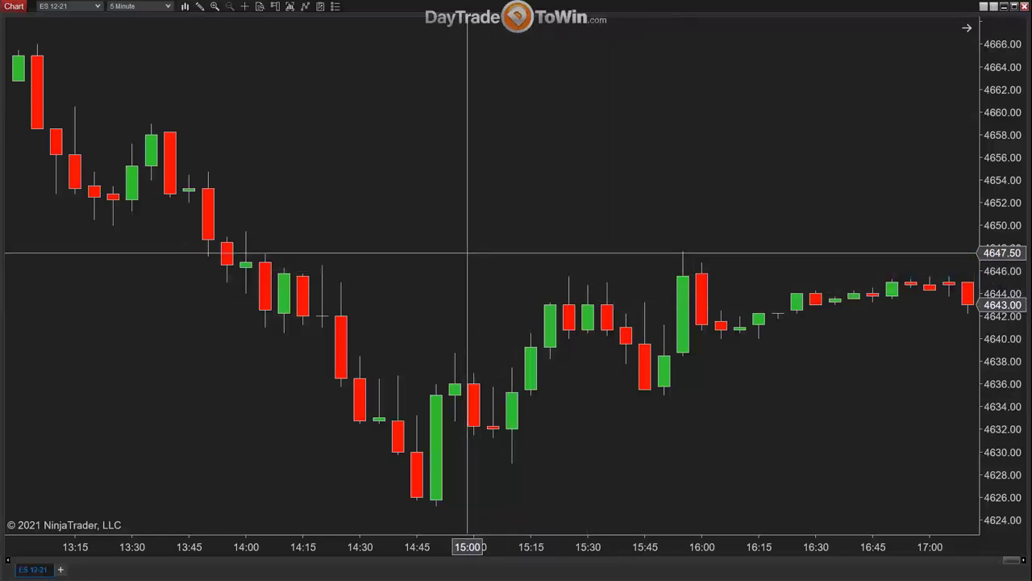
{"action": "right_click", "coordinate": [458, 207]}
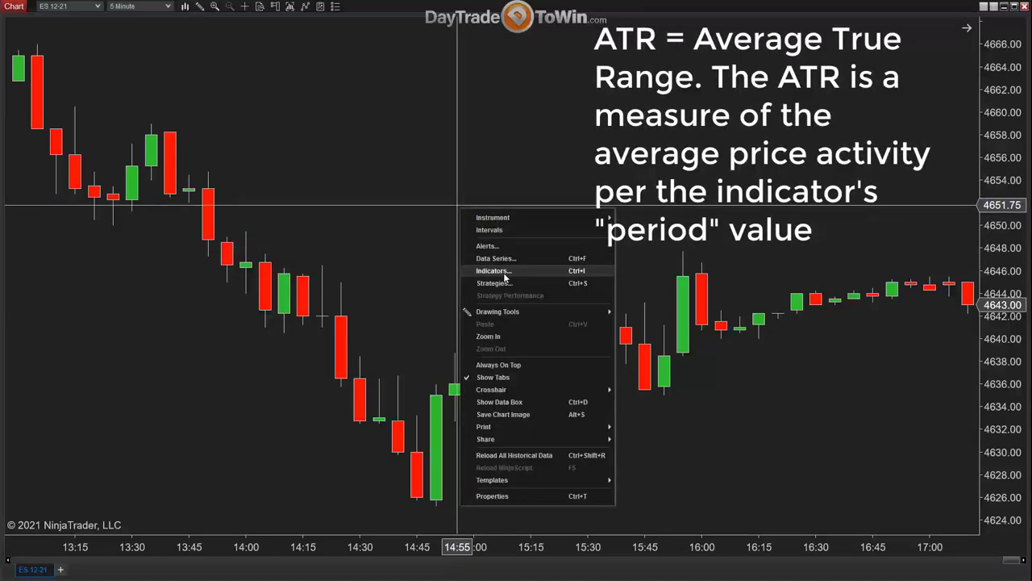
{"action": "left_click", "coordinate": [357, 143]}
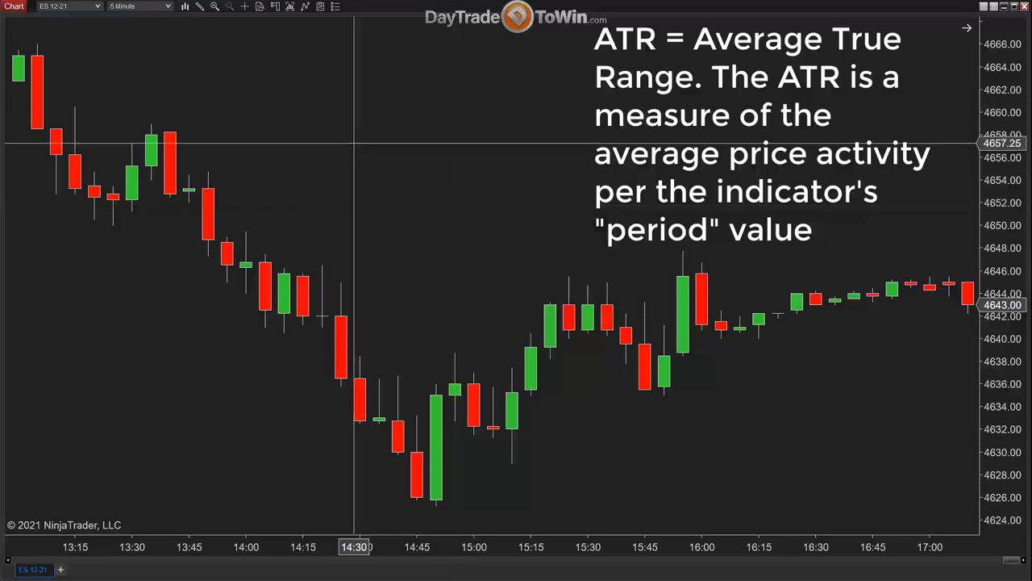
{"action": "right_click", "coordinate": [377, 135]}
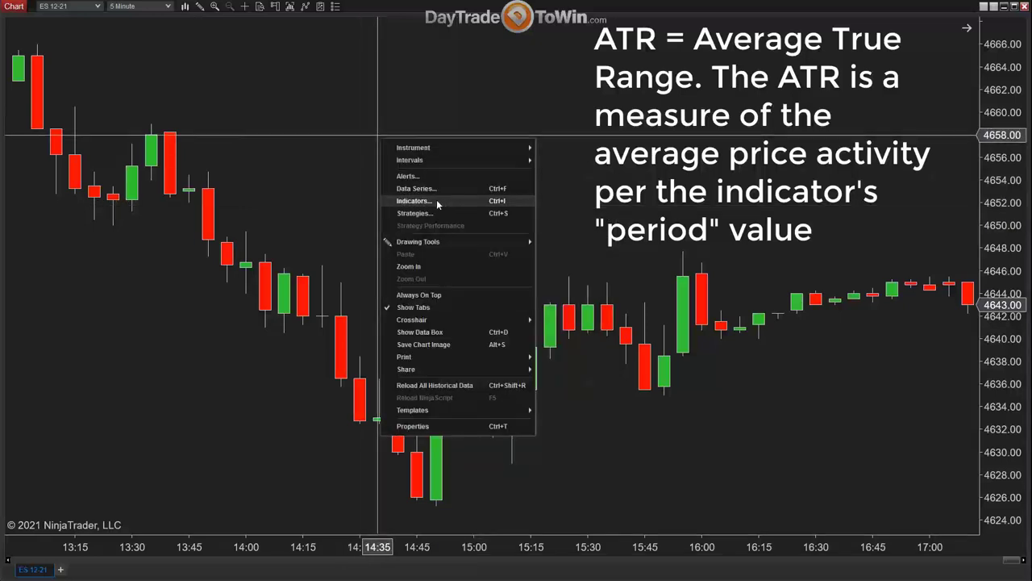
{"action": "left_click", "coordinate": [334, 92]}
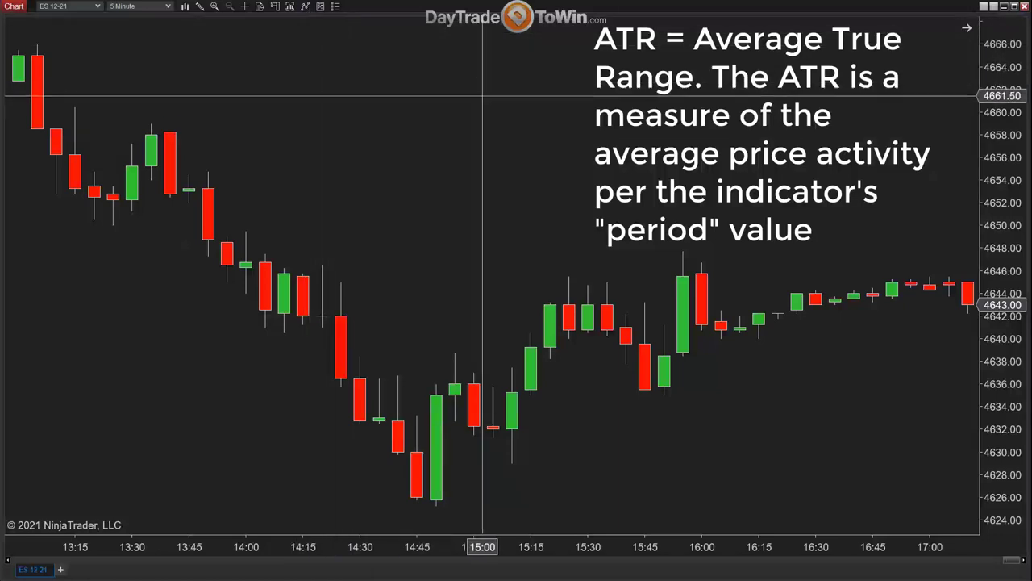
Add the ATR indicator to the chart's configured indicators and set its period to 4.
{"action": "right_click", "coordinate": [470, 90]}
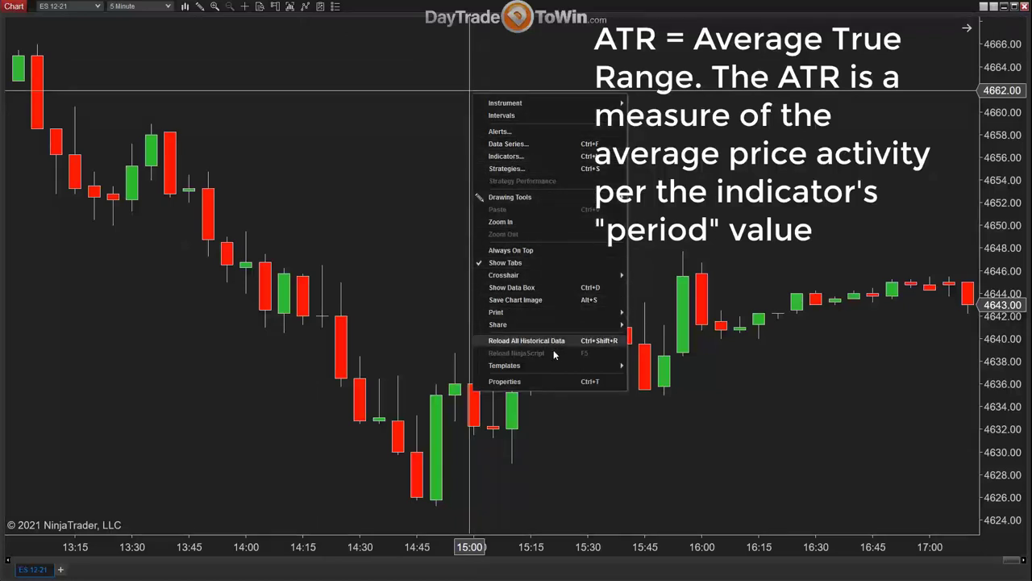
{"action": "left_click", "coordinate": [519, 158]}
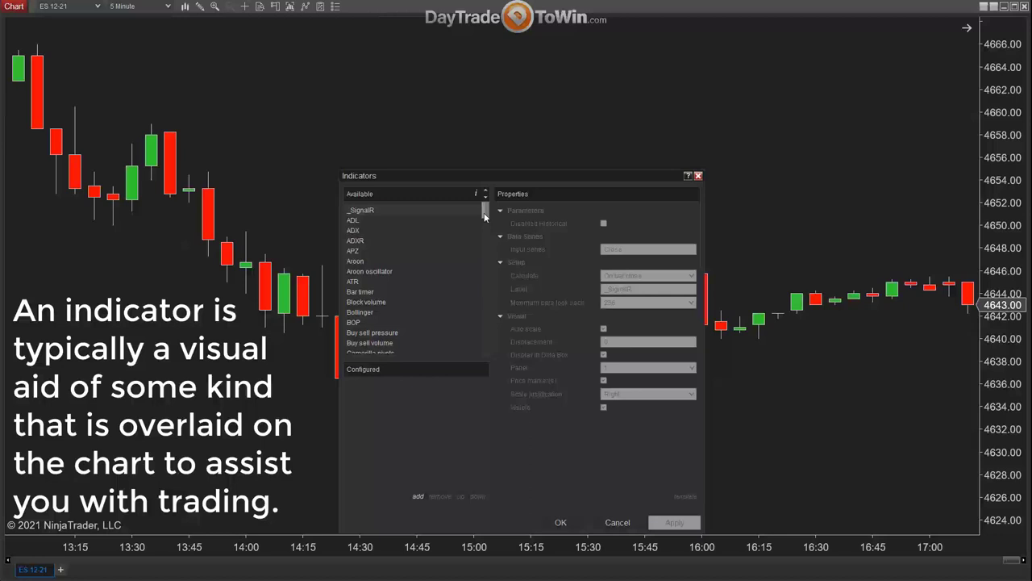
{"action": "double_click", "coordinate": [389, 277]}
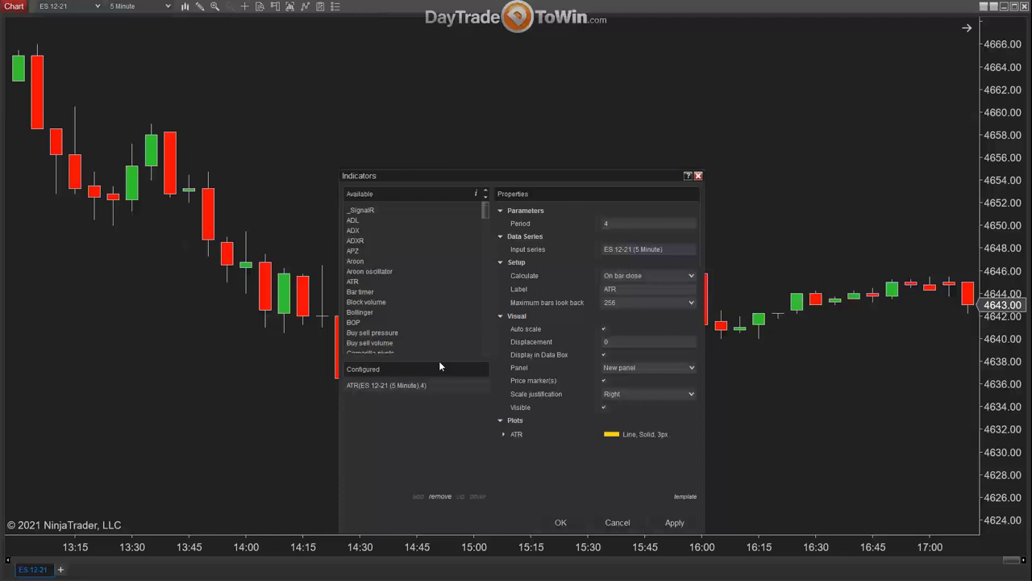
{"action": "left_click", "coordinate": [625, 223]}
{"action": "type", "text": "14"}
{"action": "key", "text": "ctrl+a"}
{"action": "type", "text": "4"}
{"action": "type", "text": "14"}
{"action": "key", "text": "BackSpace"}
{"action": "key", "text": "BackSpace"}
{"action": "type", "text": "4"}
Review the ATR plot's color, dash style, plot style and width settings, and accept the indicator onto the chart.
{"action": "left_click", "coordinate": [502, 434]}
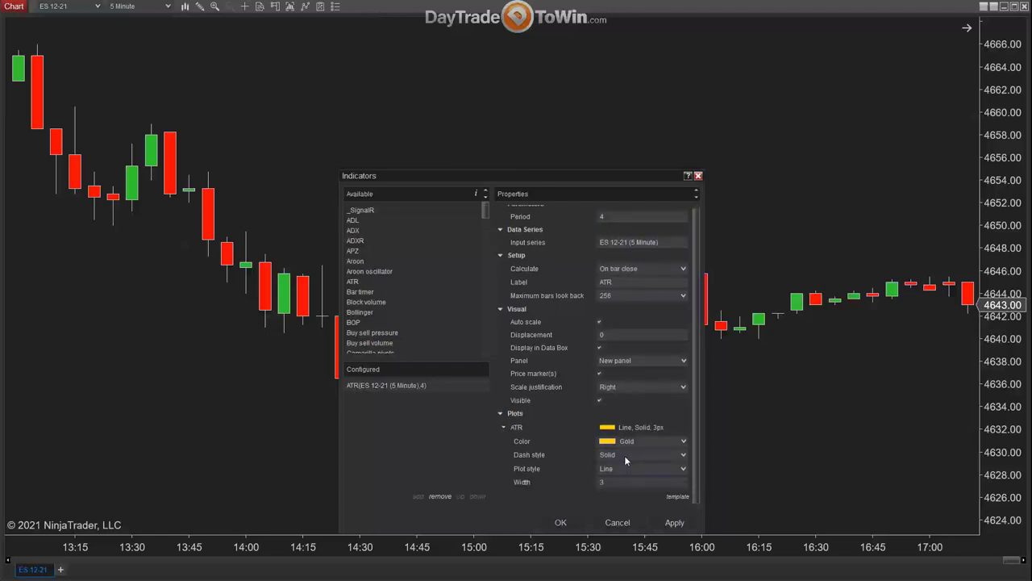
{"action": "left_click", "coordinate": [503, 428]}
{"action": "left_click", "coordinate": [503, 428]}
{"action": "left_click", "coordinate": [503, 427]}
{"action": "left_click", "coordinate": [503, 434]}
{"action": "left_click", "coordinate": [503, 434]}
{"action": "left_click", "coordinate": [504, 433]}
{"action": "left_click", "coordinate": [611, 481]}
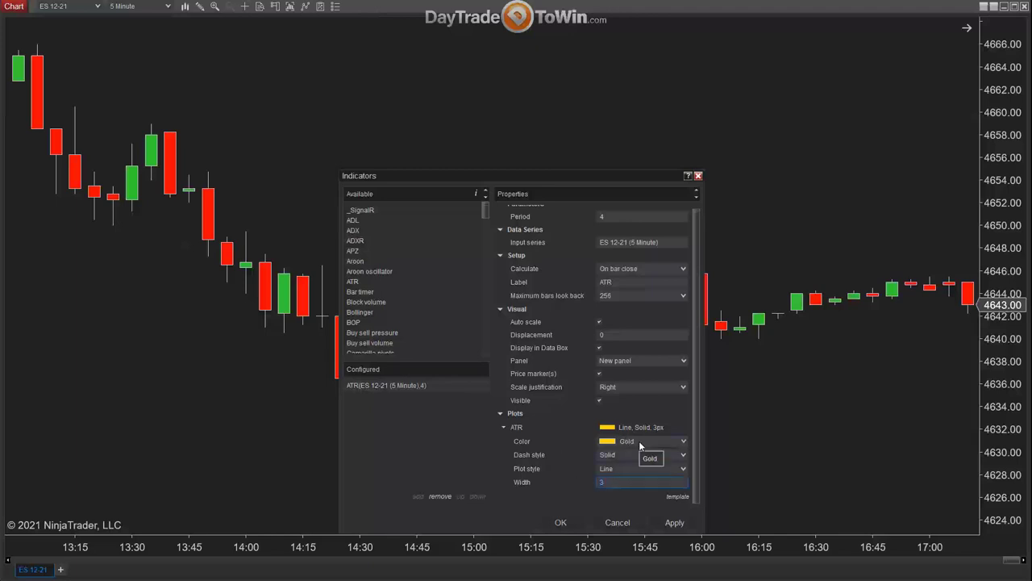
{"action": "left_click", "coordinate": [560, 522]}
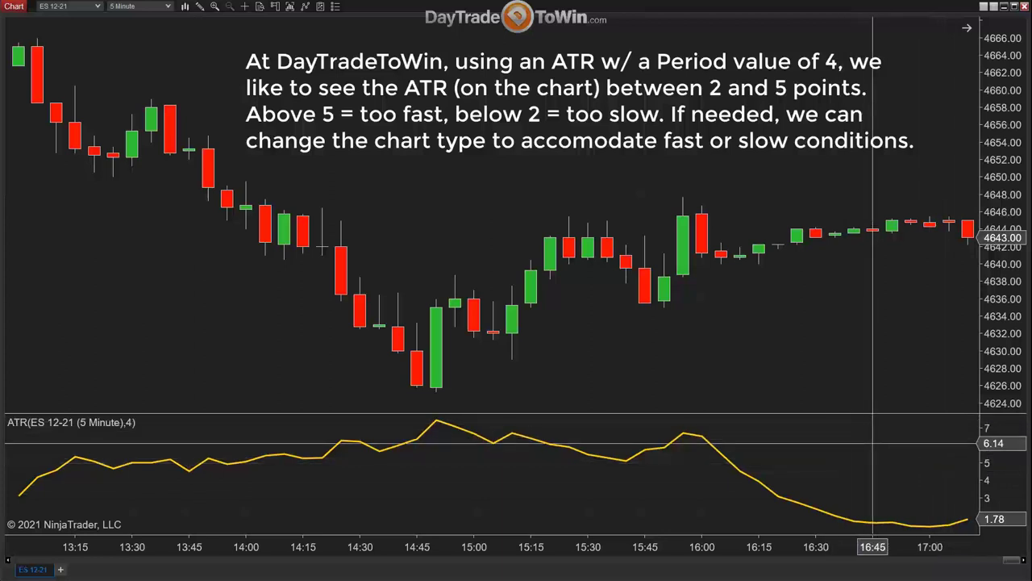
Open the chart's data series settings, view the available bar types, and close the settings without changing anything.
{"action": "left_click", "coordinate": [169, 10]}
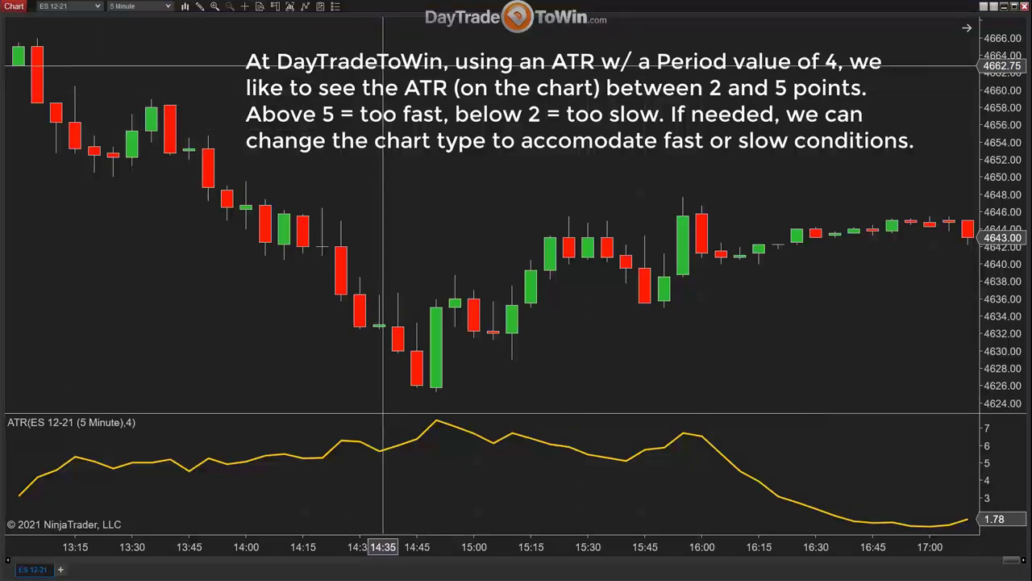
{"action": "right_click", "coordinate": [383, 65]}
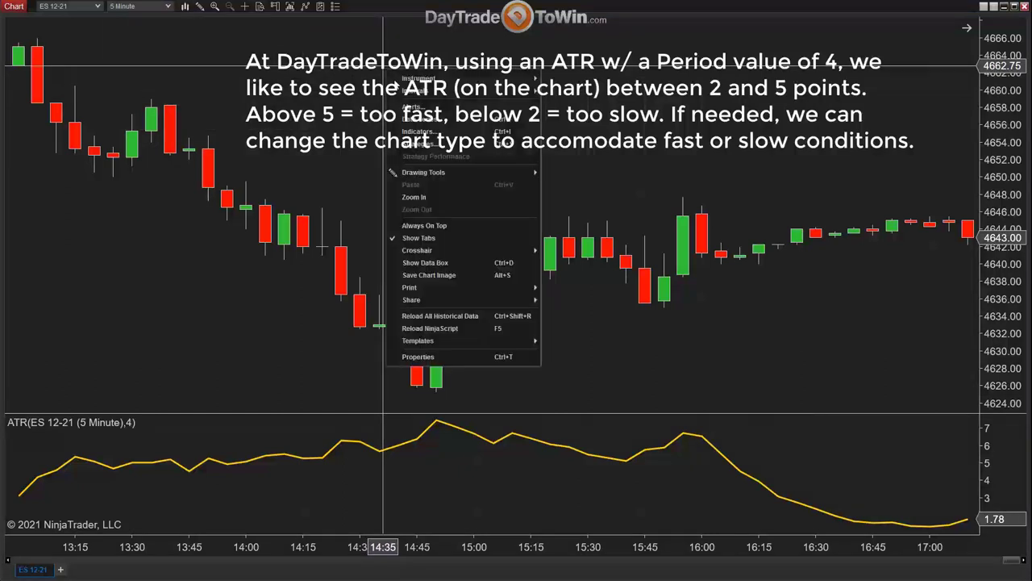
{"action": "left_click", "coordinate": [484, 113]}
{"action": "left_click_drag", "start_coordinate": [454, 121], "coordinate": [450, 80]}
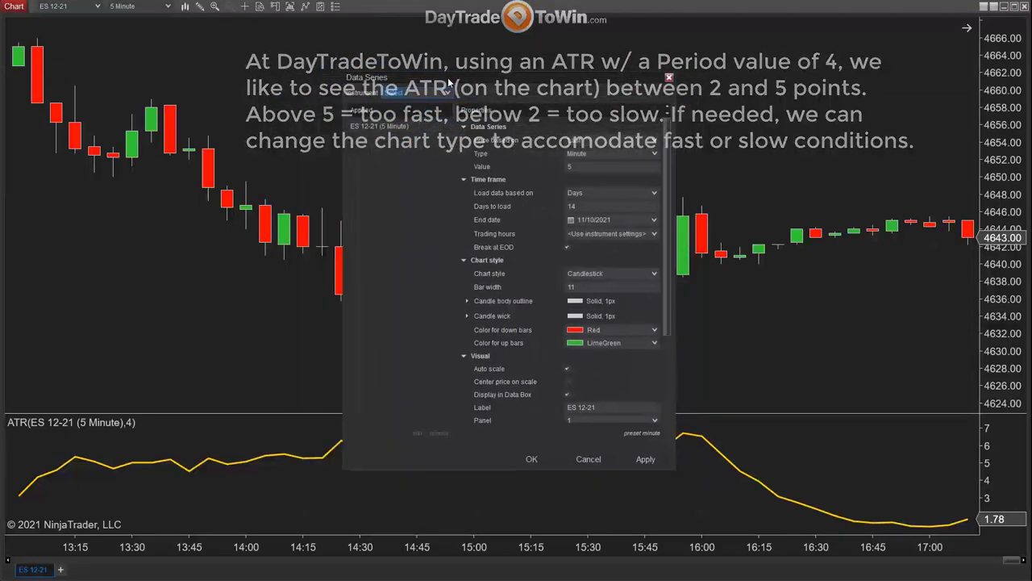
{"action": "left_click", "coordinate": [591, 207]}
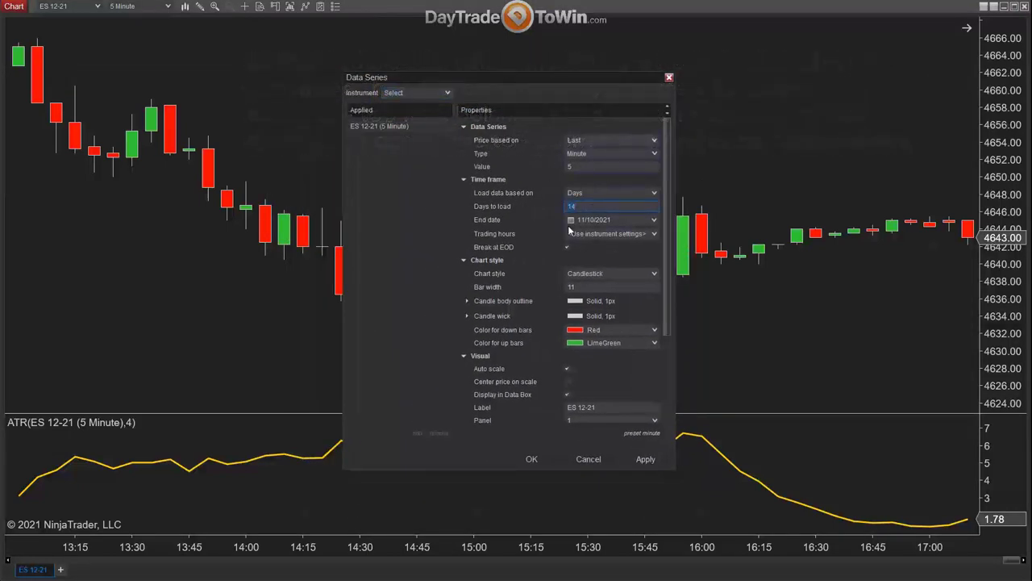
{"action": "left_click", "coordinate": [637, 153]}
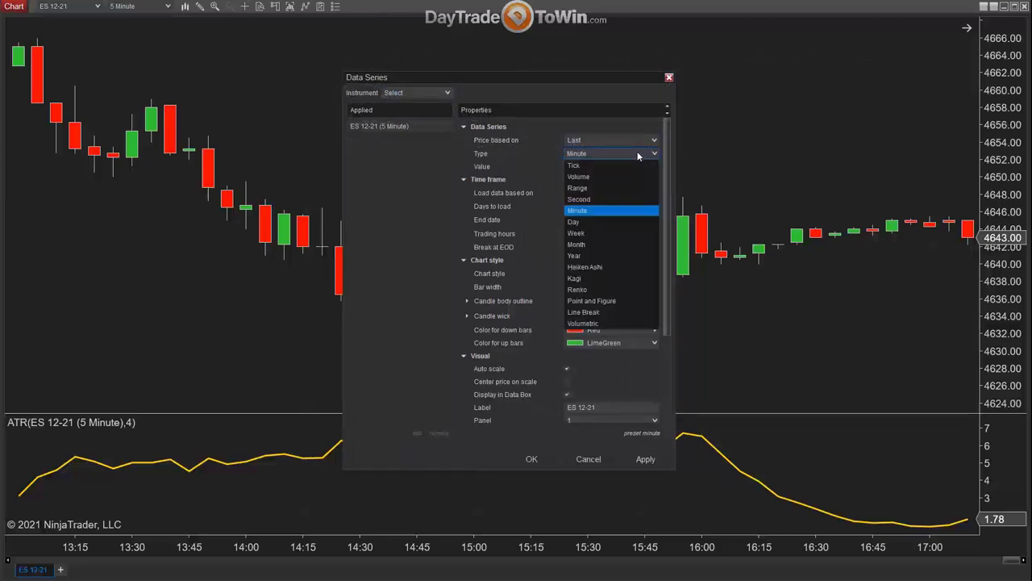
{"action": "left_click", "coordinate": [705, 80]}
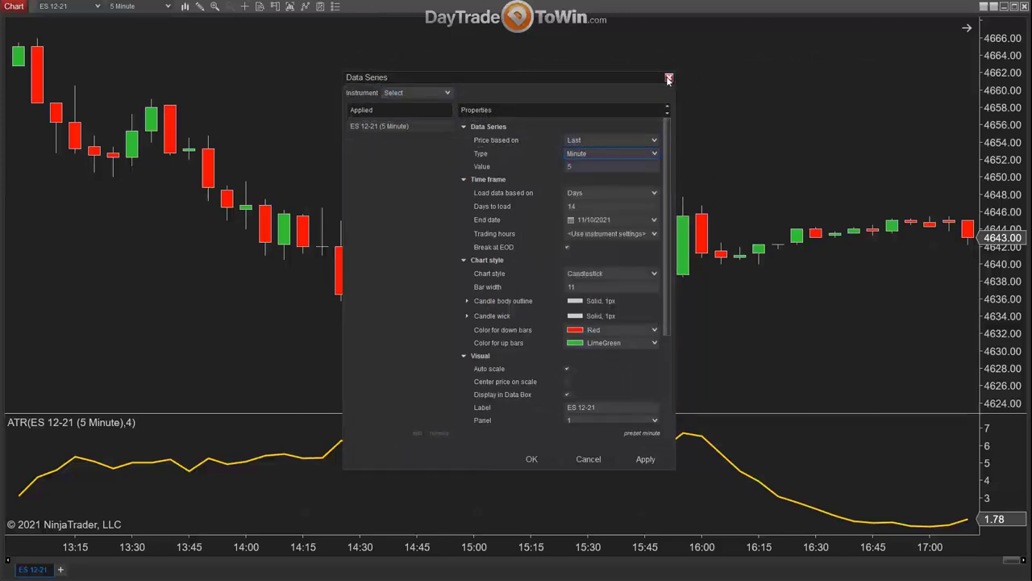
{"action": "left_click", "coordinate": [669, 77]}
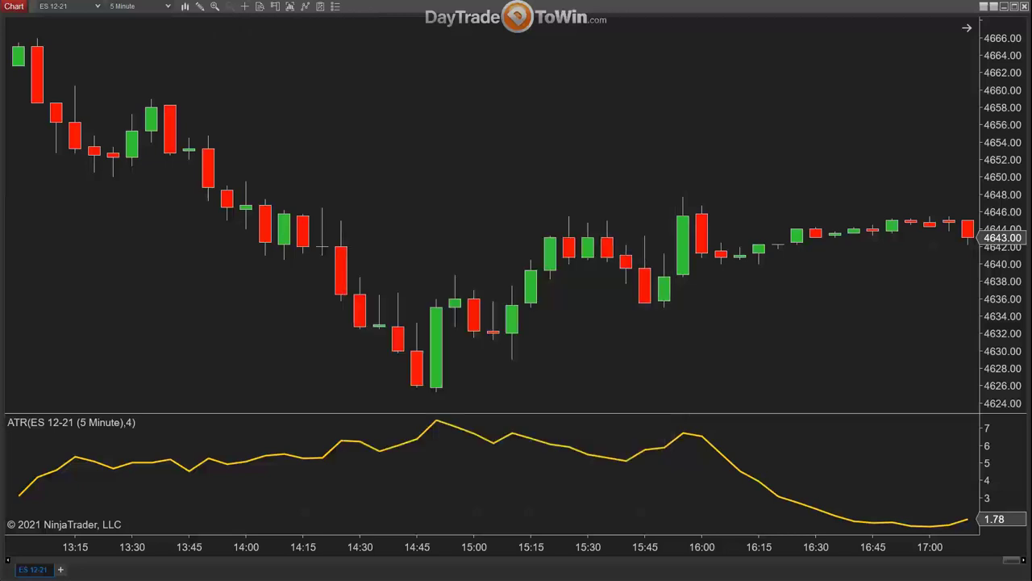
Look through the chart's preset intervals and its list of instruments, including the futures category.
{"action": "left_click", "coordinate": [168, 6]}
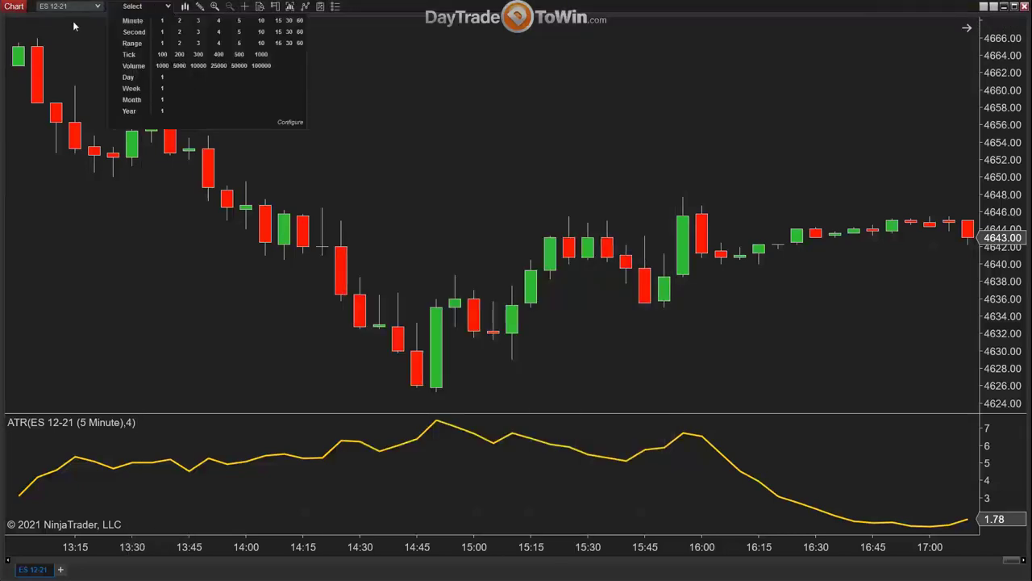
{"action": "left_click", "coordinate": [100, 8]}
{"action": "left_click", "coordinate": [100, 8]}
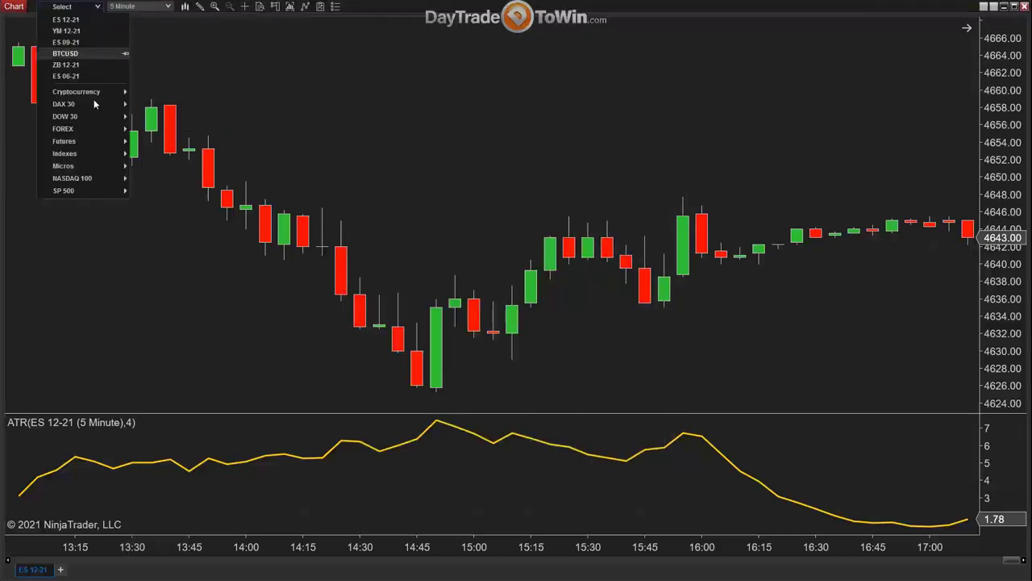
{"action": "mouse_move", "coordinate": [81, 140]}
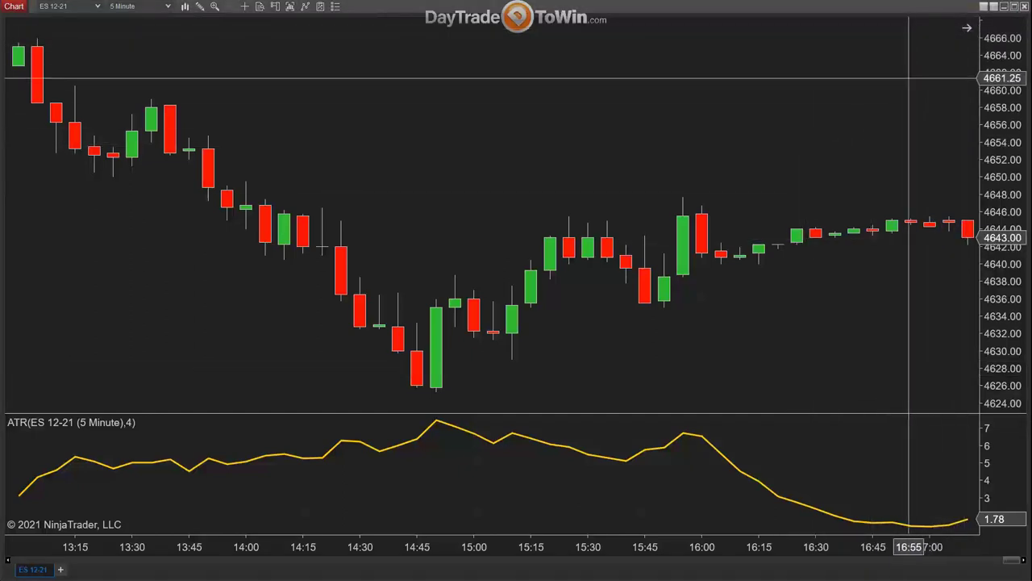
Enlarge the latest bars by widening the candlestick spacing and stretching the price scale.
{"action": "scroll", "coordinate": [905, 89], "scroll_direction": "down", "scroll_amount": 4}
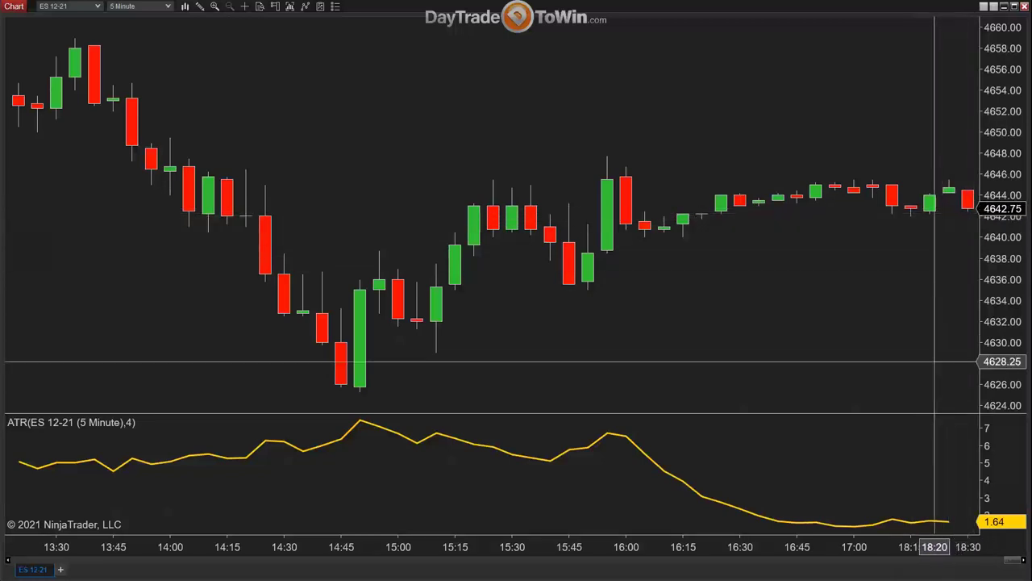
{"action": "left_click_drag", "start_coordinate": [933, 542], "coordinate": [663, 538]}
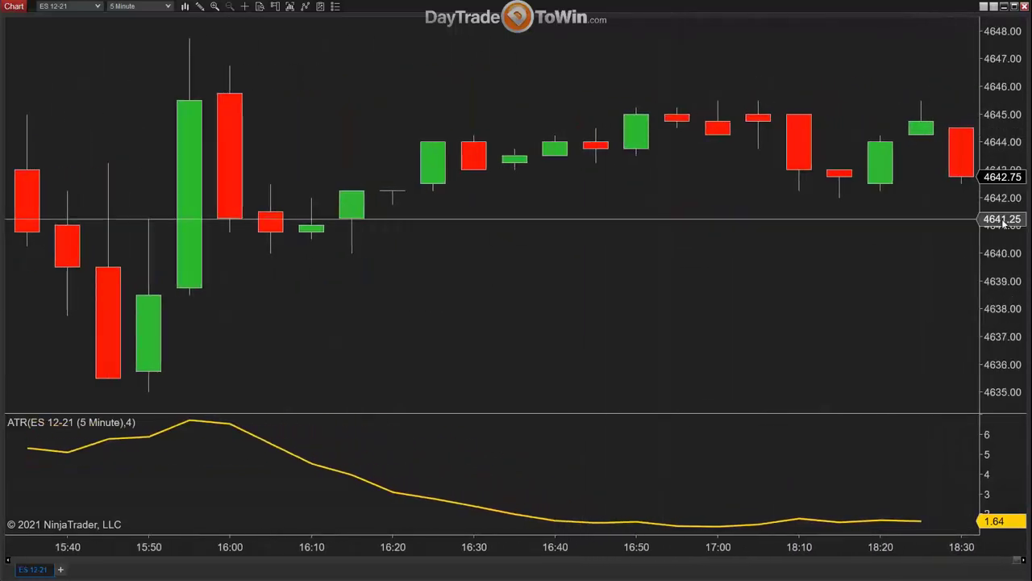
{"action": "left_click_drag", "start_coordinate": [1004, 219], "coordinate": [996, 160]}
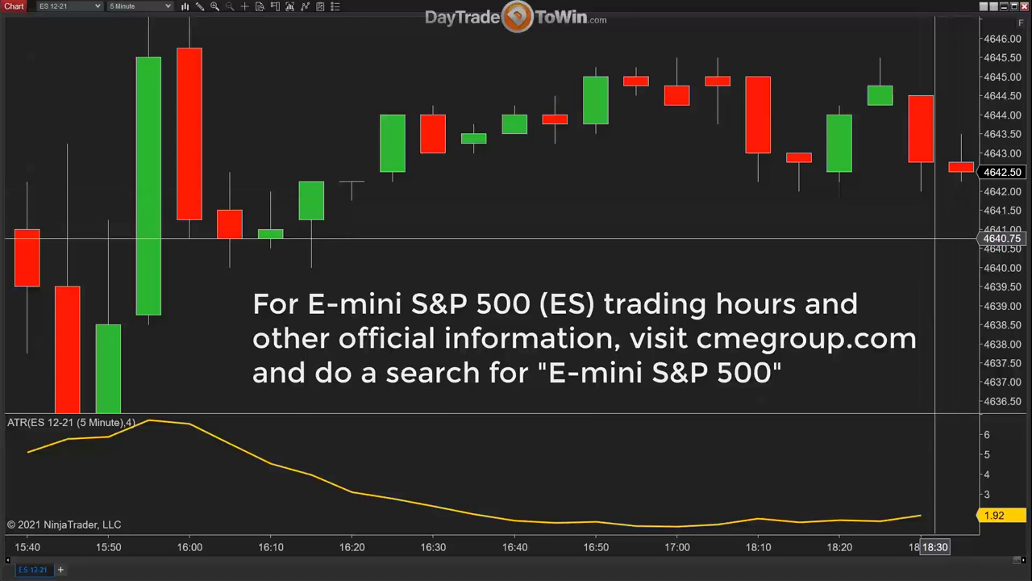
Add the Bar timer indicator to the ES 12-21 five-minute chart alongside the ATR and accept the change.
{"action": "right_click", "coordinate": [551, 209]}
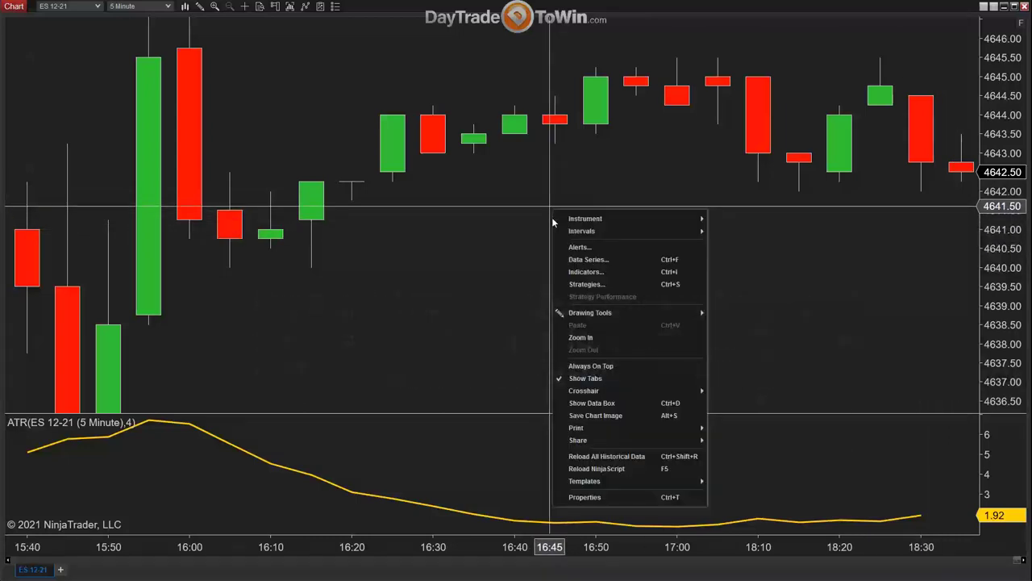
{"action": "left_click", "coordinate": [591, 273]}
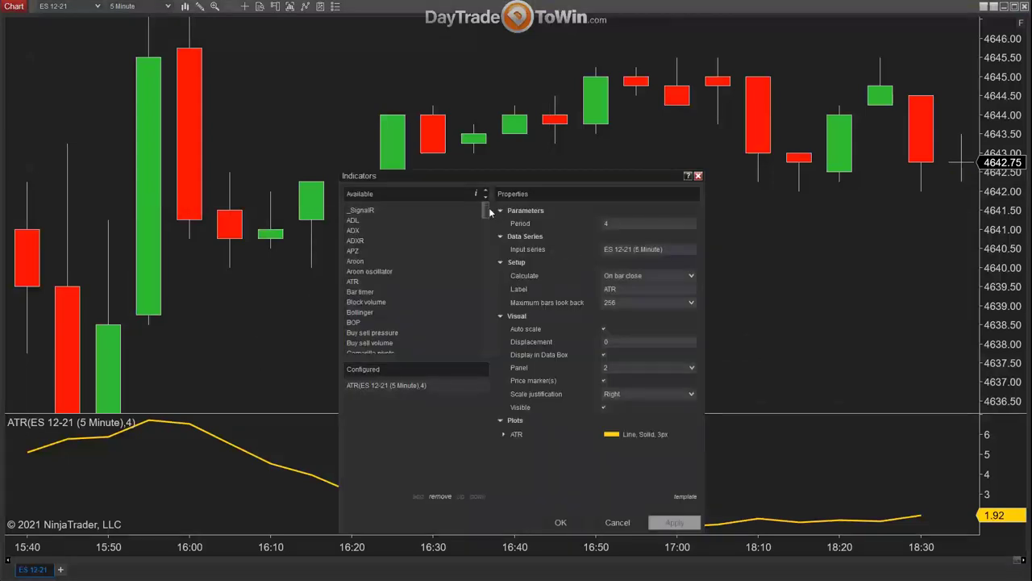
{"action": "mouse_move", "coordinate": [486, 210]}
{"action": "left_mouse_down"}
{"action": "mouse_move", "coordinate": [489, 289]}
{"action": "mouse_move", "coordinate": [495, 207]}
{"action": "left_mouse_up"}
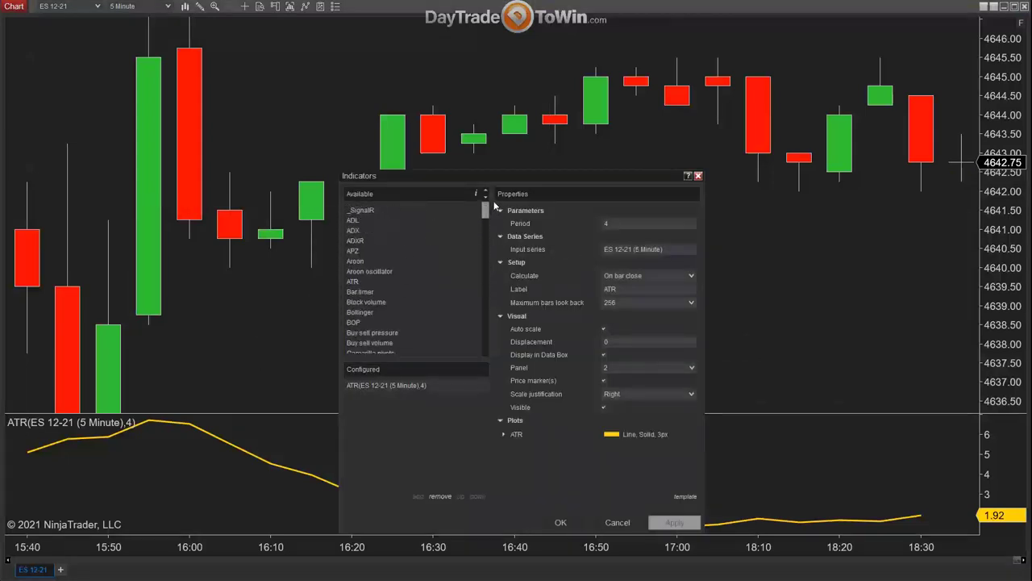
{"action": "double_click", "coordinate": [372, 291]}
{"action": "left_click", "coordinate": [363, 283]}
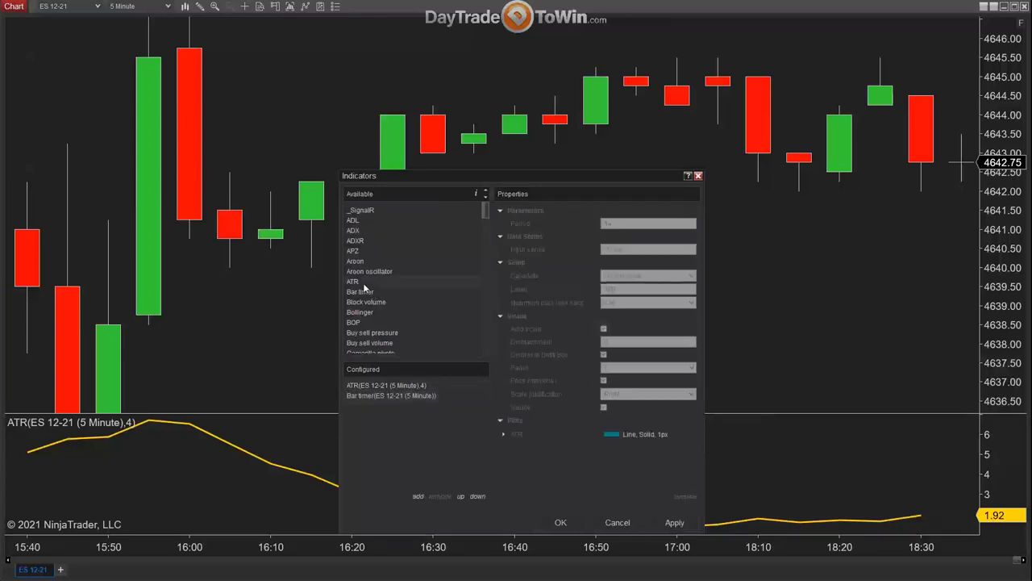
{"action": "left_click", "coordinate": [362, 288]}
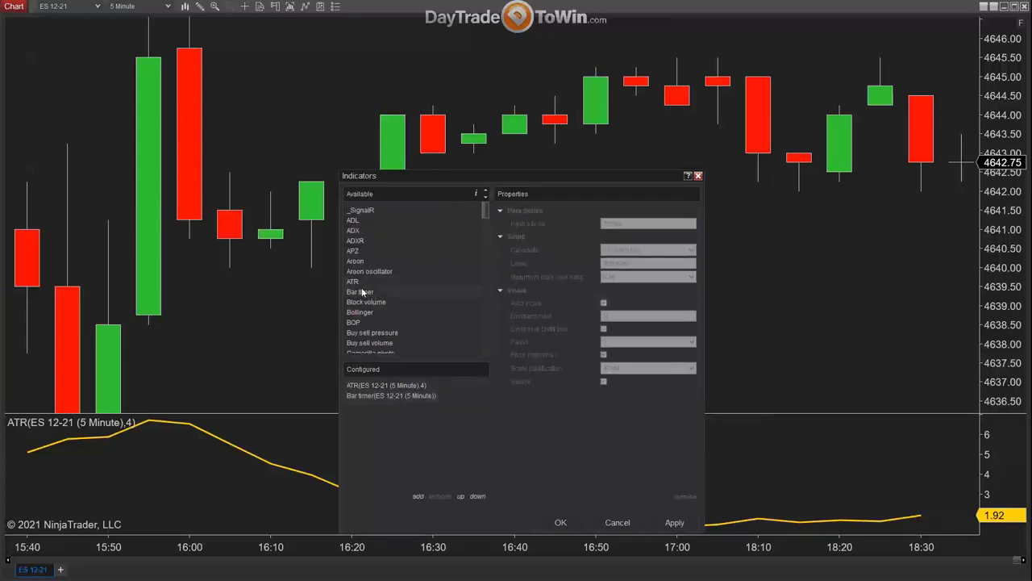
{"action": "left_click", "coordinate": [364, 286]}
{"action": "left_click", "coordinate": [368, 292]}
{"action": "left_click", "coordinate": [418, 395]}
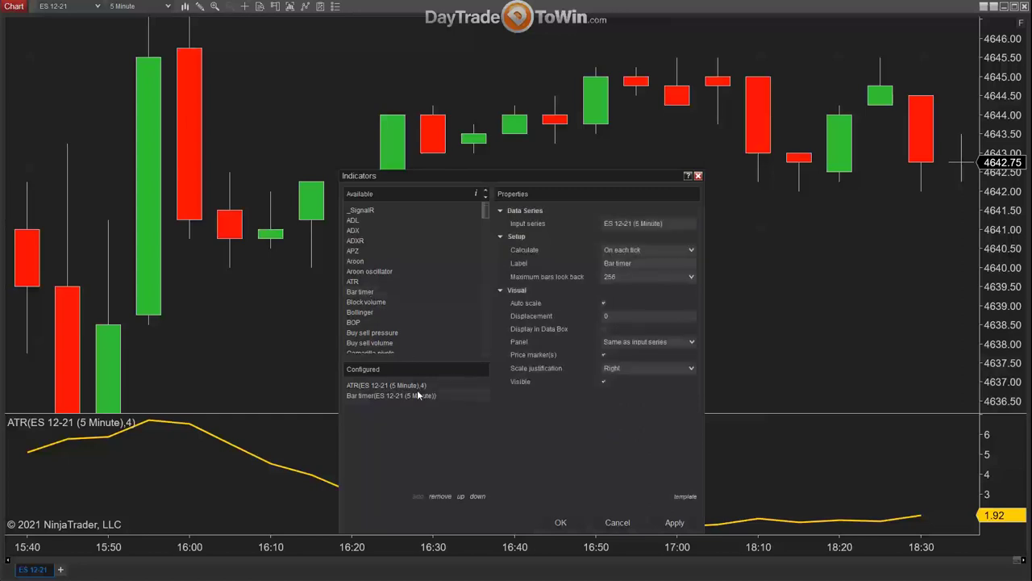
{"action": "left_click", "coordinate": [562, 523]}
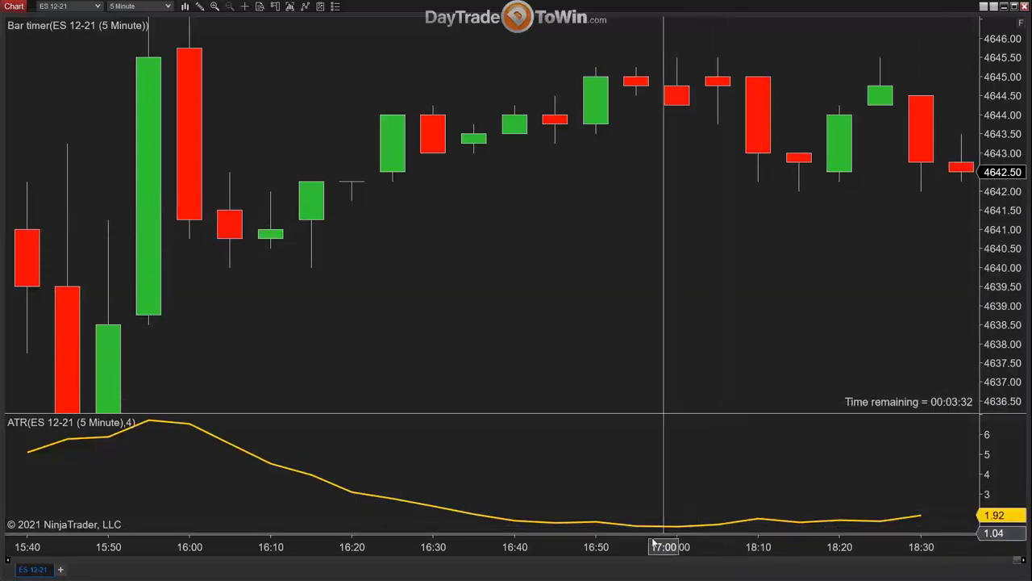
Compress the price scale to show a wider price range and readjust the candlestick spacing along the time axis.
{"action": "left_click_drag", "start_coordinate": [664, 546], "coordinate": [628, 546]}
{"action": "left_click_drag", "start_coordinate": [1000, 97], "coordinate": [1000, 301]}
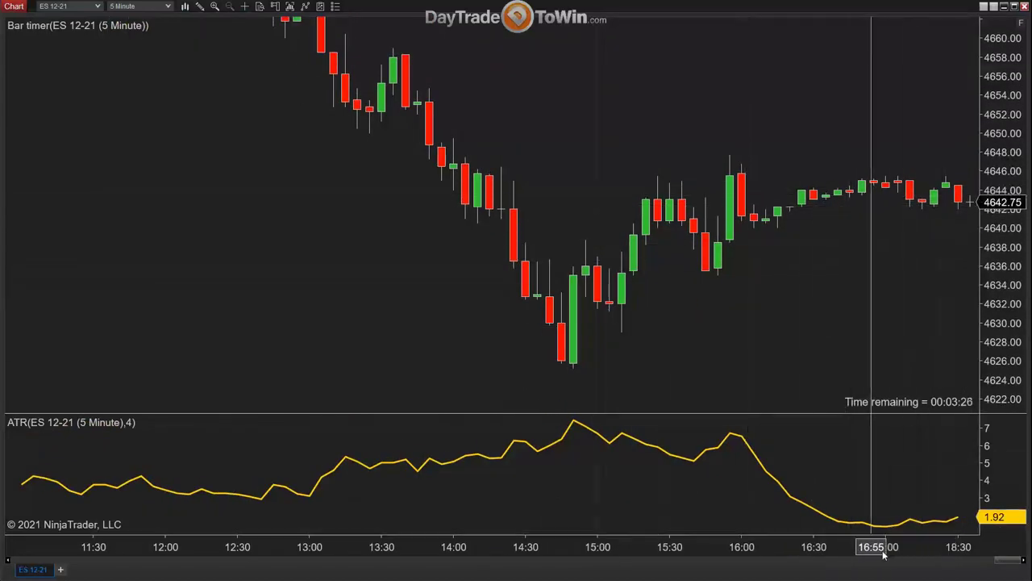
{"action": "left_click_drag", "start_coordinate": [874, 547], "coordinate": [622, 551]}
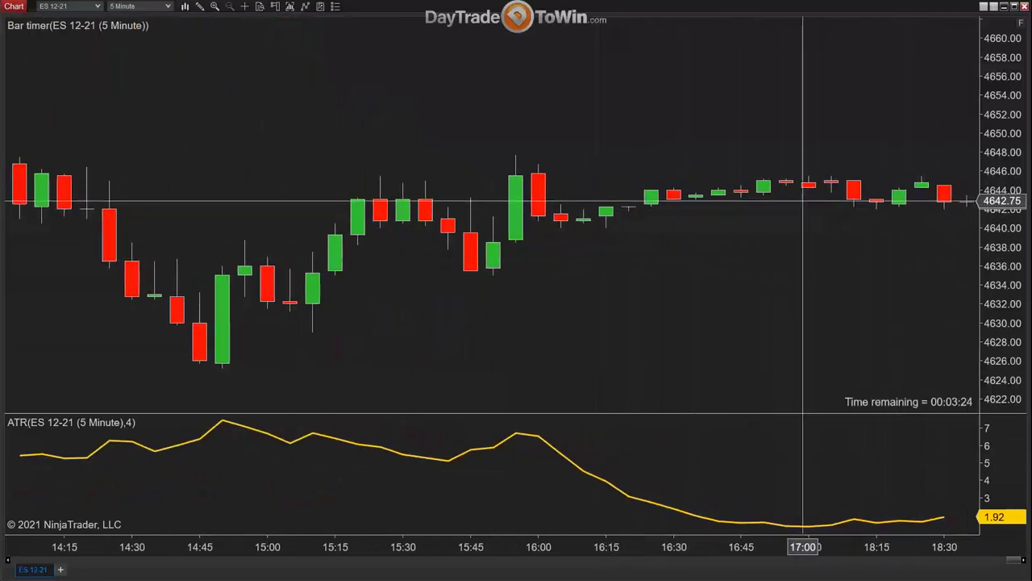
Stretch the price scale to enlarge the candlesticks and show Chart Trader beside the ES 12-21 chart.
{"action": "left_click_drag", "start_coordinate": [992, 239], "coordinate": [1003, 207]}
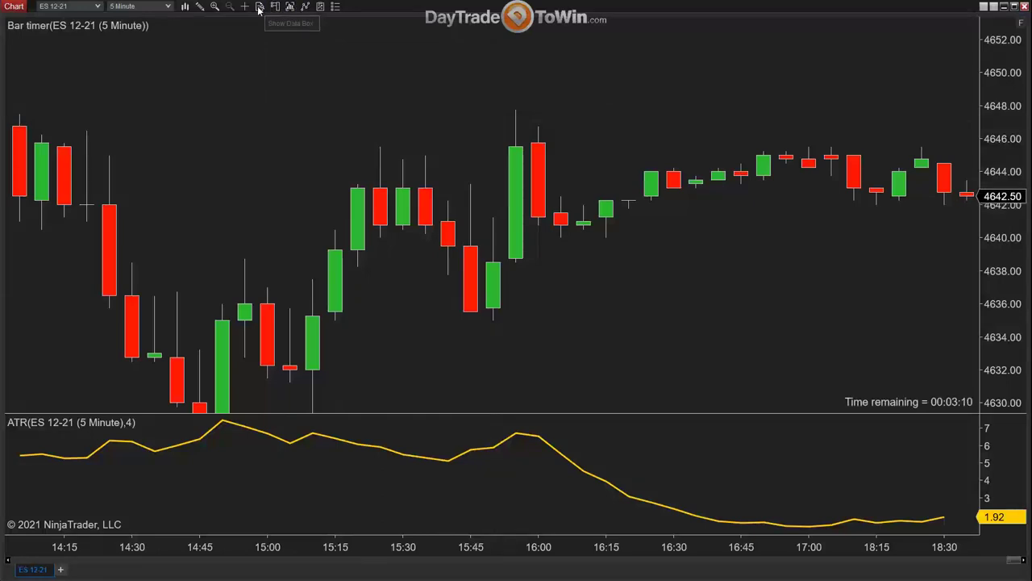
{"action": "left_click", "coordinate": [290, 7]}
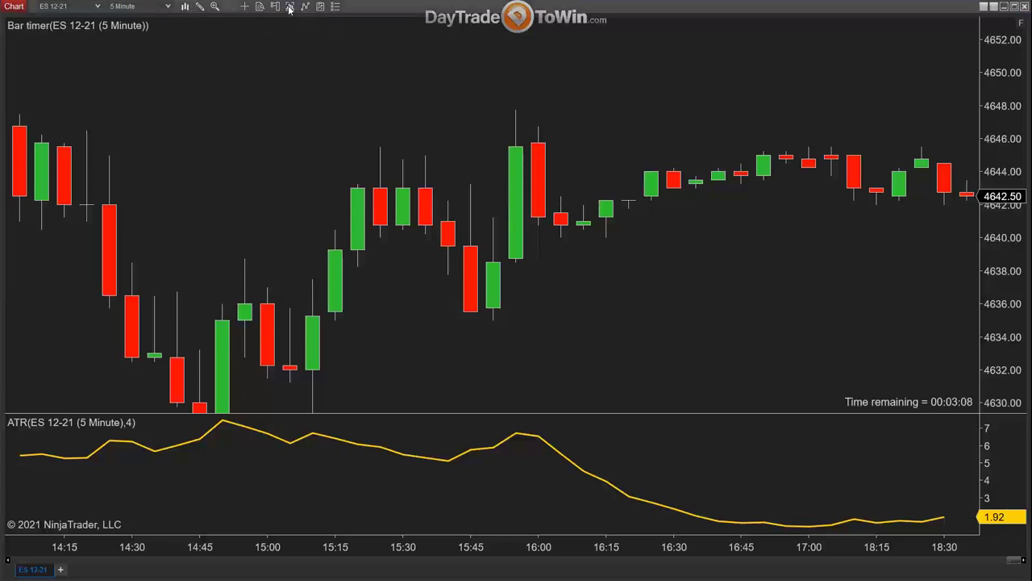
{"action": "left_click", "coordinate": [674, 127]}
{"action": "left_click", "coordinate": [275, 6]}
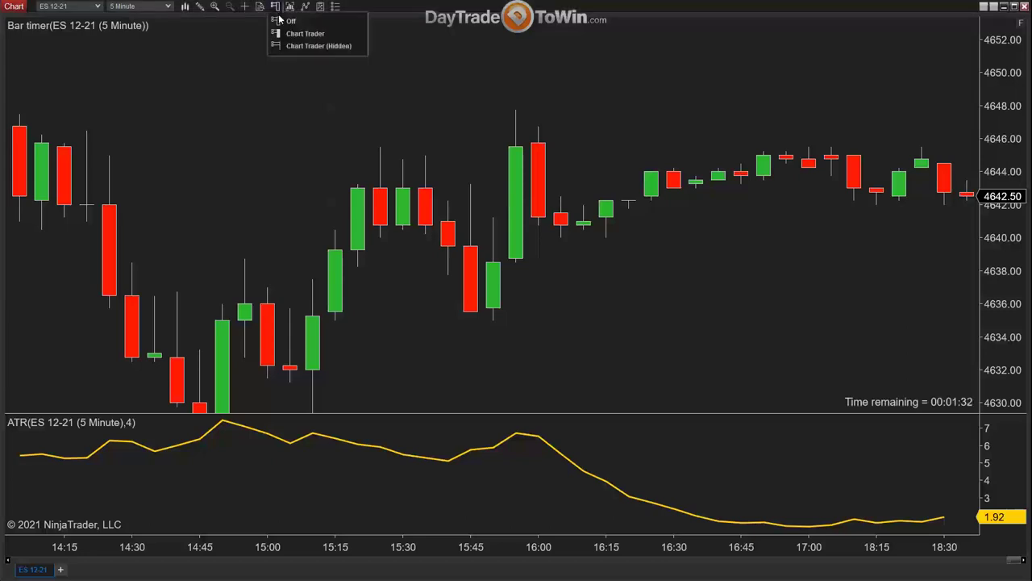
{"action": "left_click", "coordinate": [296, 35]}
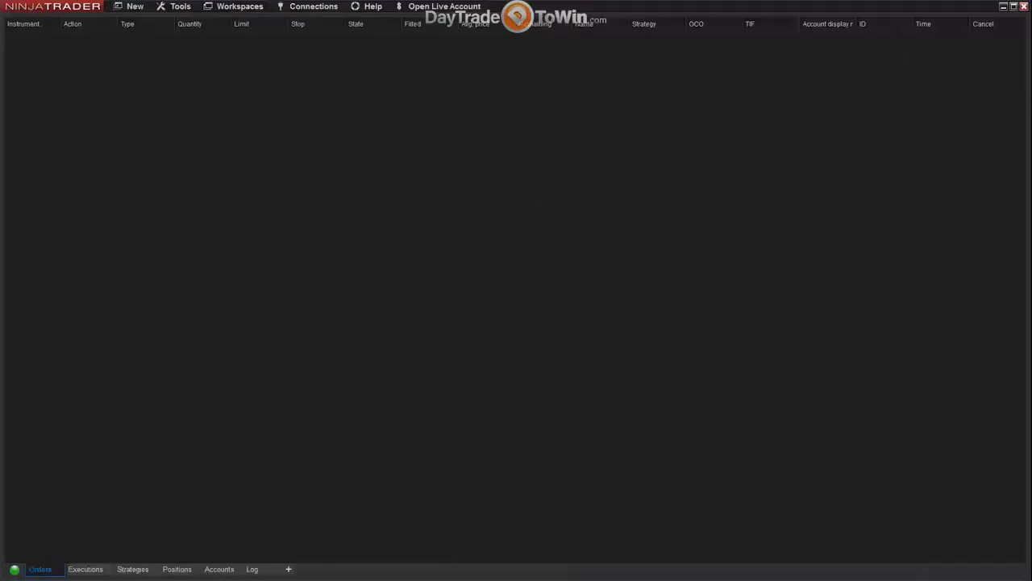
Open Trade Performance, generate its summary report for 11/03/2021 to 11/10/2021, and close the report window.
{"action": "left_click", "coordinate": [134, 7]}
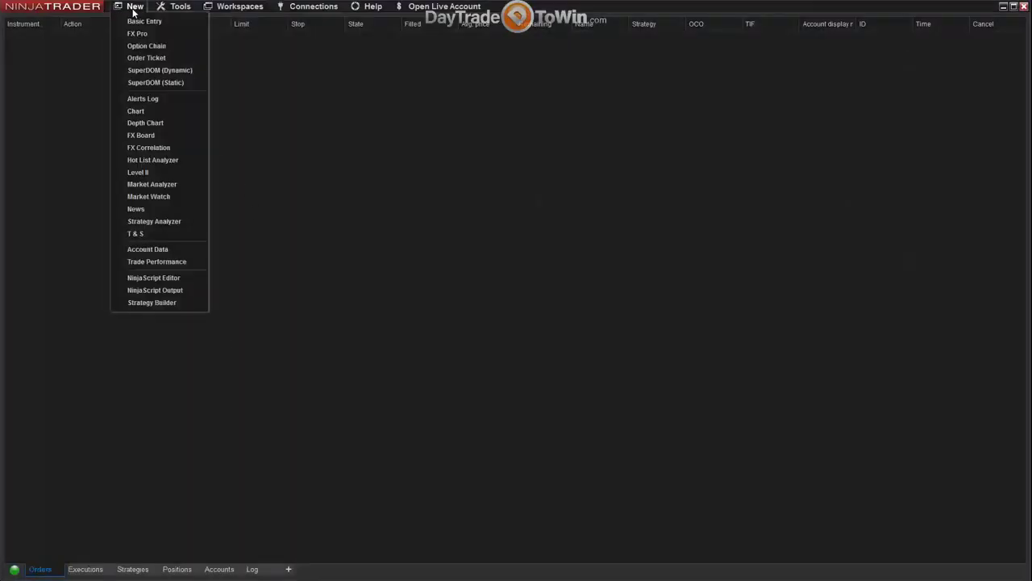
{"action": "left_click", "coordinate": [187, 267]}
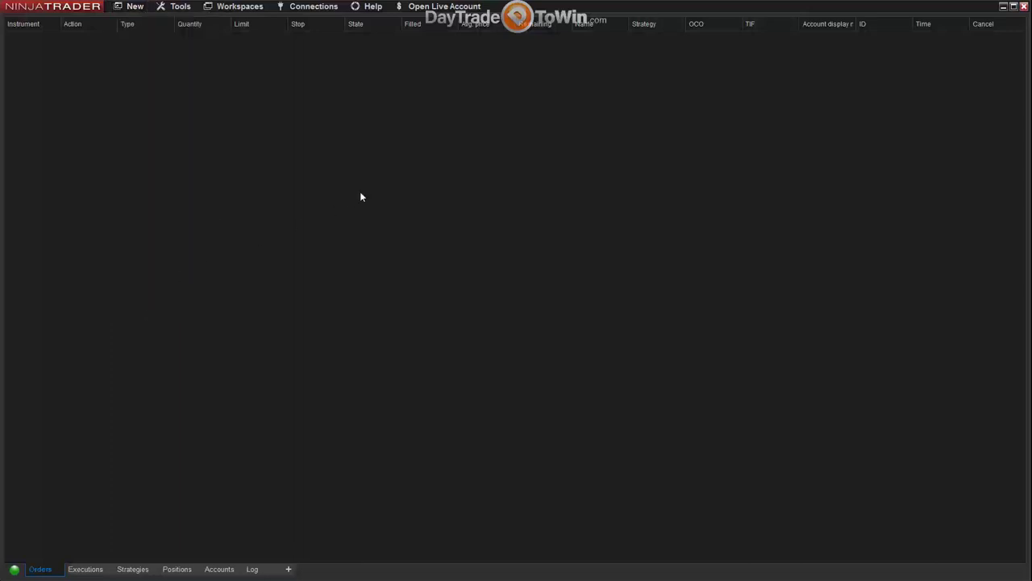
{"action": "left_click_drag", "start_coordinate": [265, 46], "coordinate": [266, 51]}
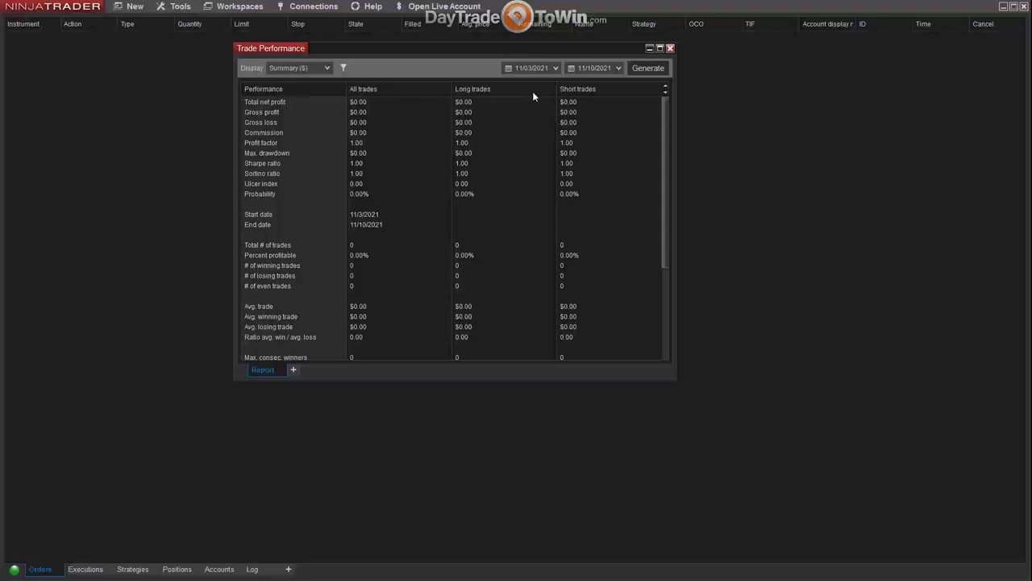
{"action": "left_click", "coordinate": [543, 68]}
{"action": "left_click", "coordinate": [594, 68]}
{"action": "left_click", "coordinate": [648, 70]}
{"action": "left_click_drag", "start_coordinate": [262, 49], "coordinate": [327, 115]}
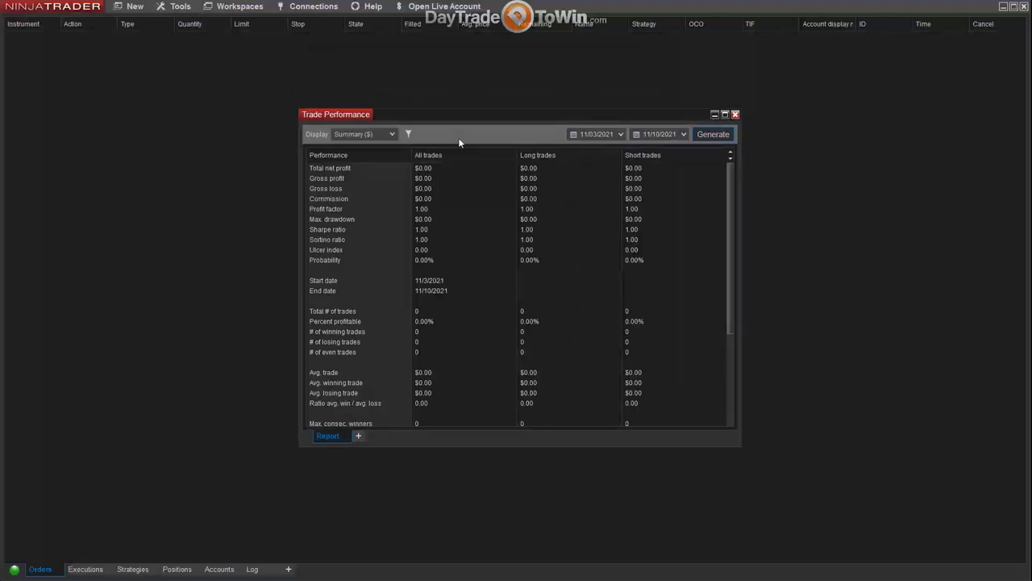
{"action": "left_click", "coordinate": [736, 115]}
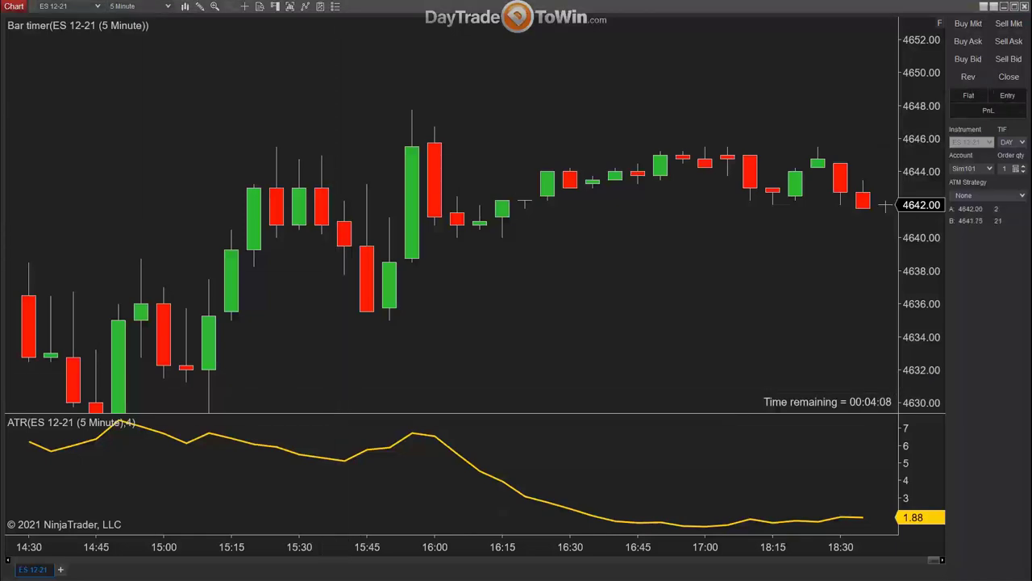
Open a dynamic SuperDOM and place it over the ES 12-21 chart to compare it with Chart Trader.
{"action": "key", "text": "alt+Tab"}
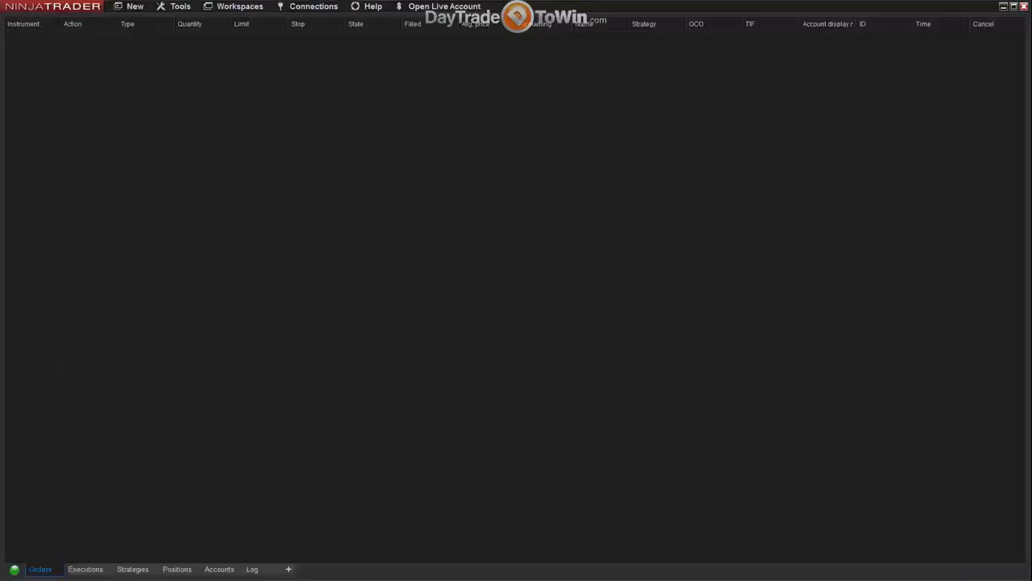
{"action": "left_click", "coordinate": [137, 10]}
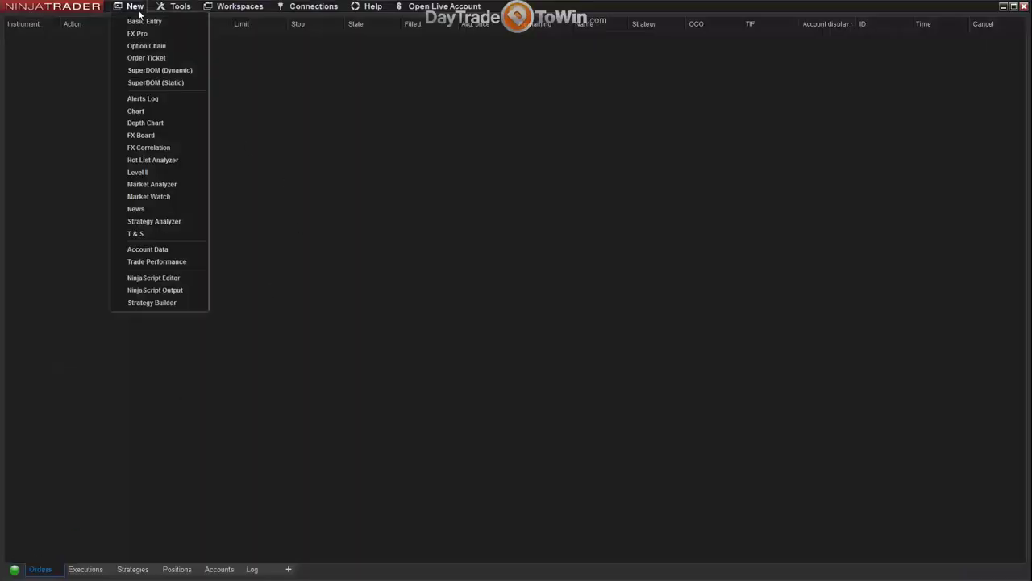
{"action": "left_click", "coordinate": [172, 73]}
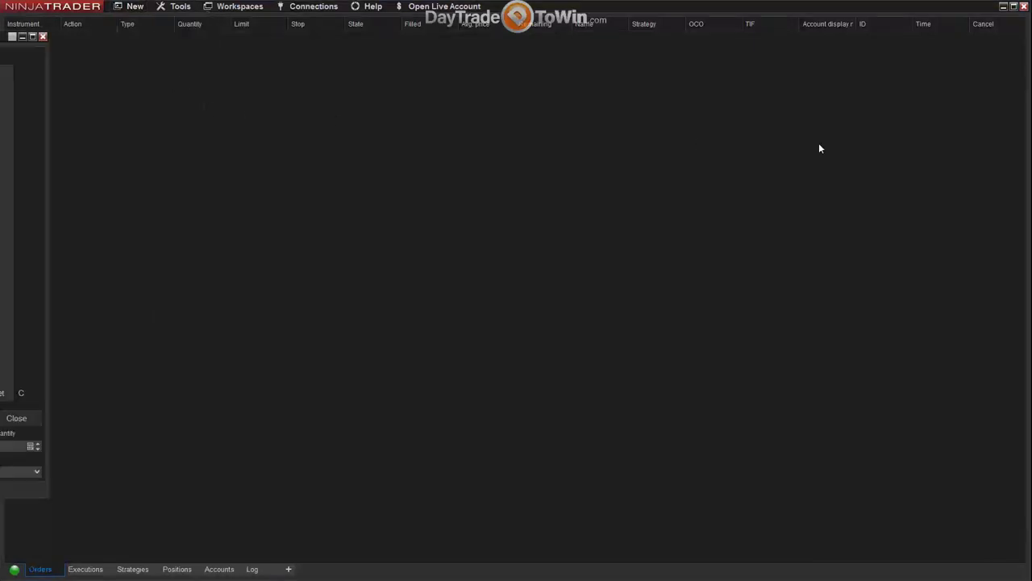
{"action": "left_click", "coordinate": [1002, 5]}
{"action": "left_click_drag", "start_coordinate": [439, 62], "coordinate": [559, 60]}
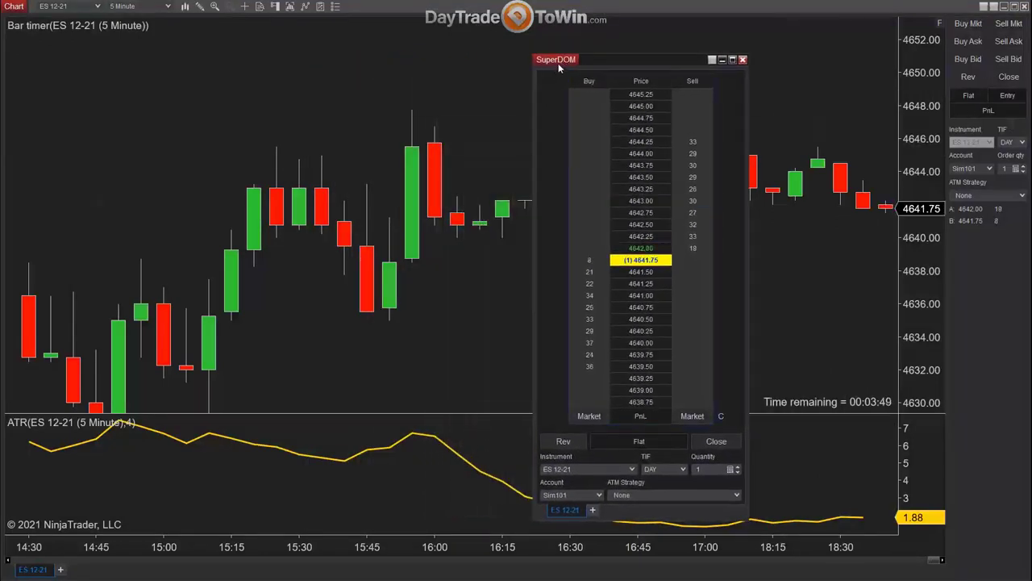
{"action": "left_click_drag", "start_coordinate": [558, 63], "coordinate": [630, 69]}
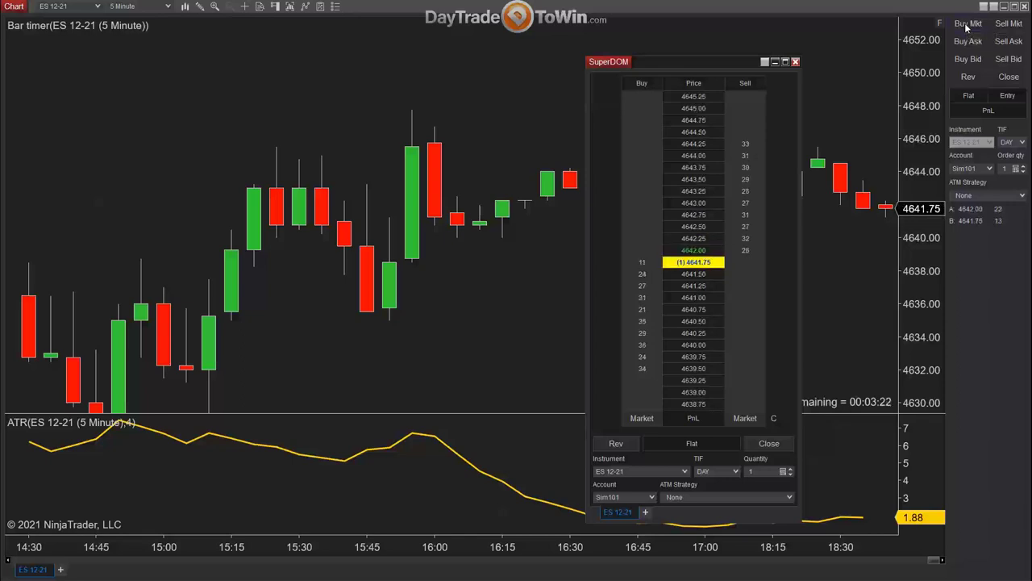
{"action": "left_click_drag", "start_coordinate": [645, 62], "coordinate": [492, 66]}
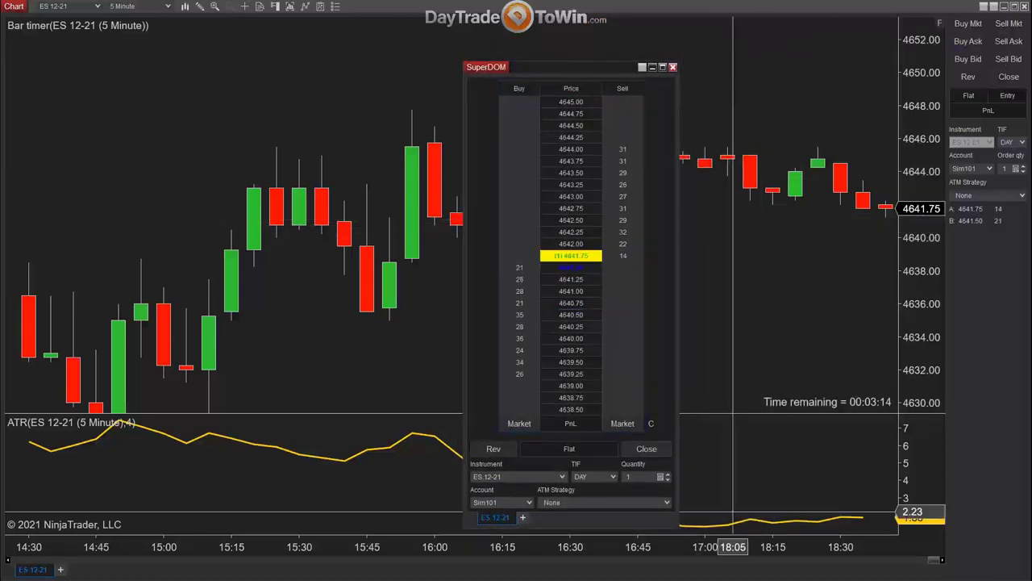
{"action": "left_click_drag", "start_coordinate": [474, 71], "coordinate": [434, 51]}
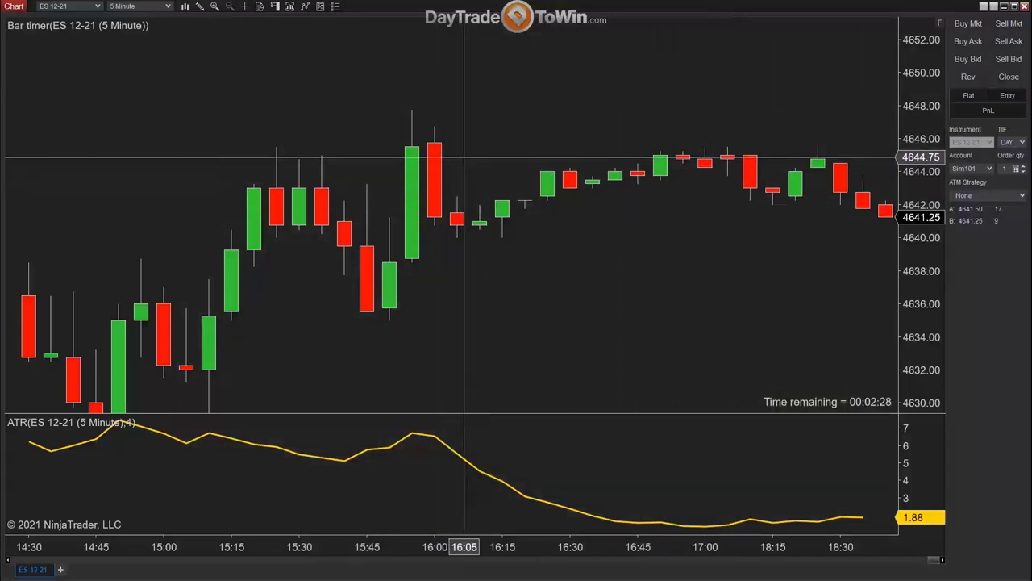
Add the DTTW8AtlasLine indicator to the ES 12-21 five-minute chart and review its signals on the earlier bars.
{"action": "scroll", "coordinate": [742, 210], "scroll_direction": "up", "scroll_amount": 3}
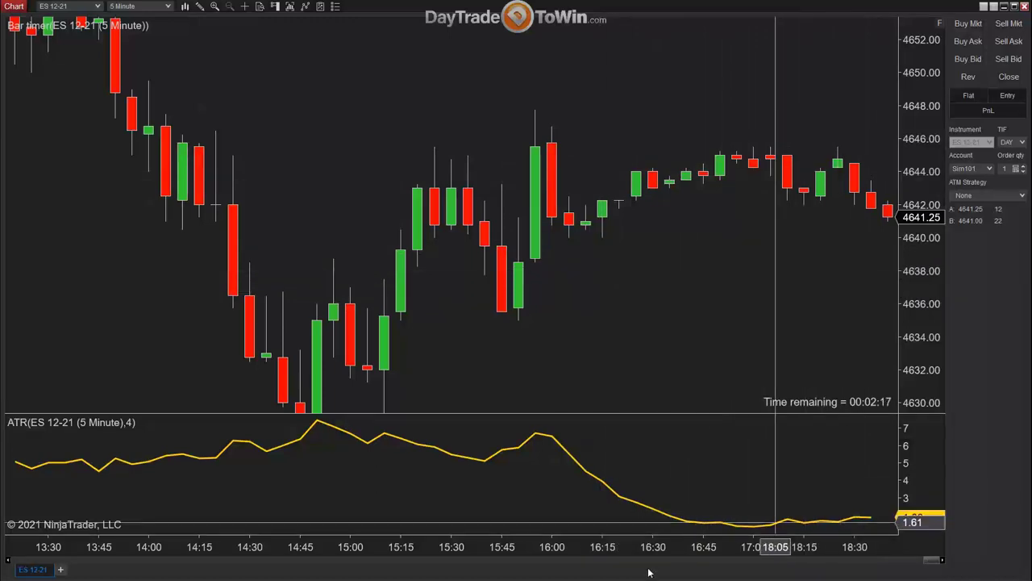
{"action": "left_click_drag", "start_coordinate": [608, 551], "coordinate": [717, 550]}
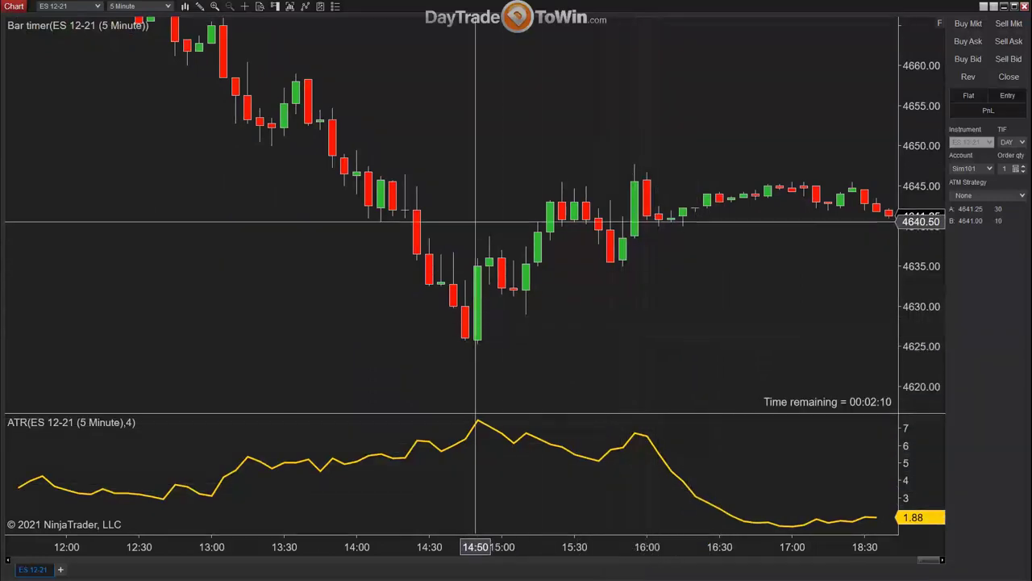
{"action": "right_click", "coordinate": [462, 95]}
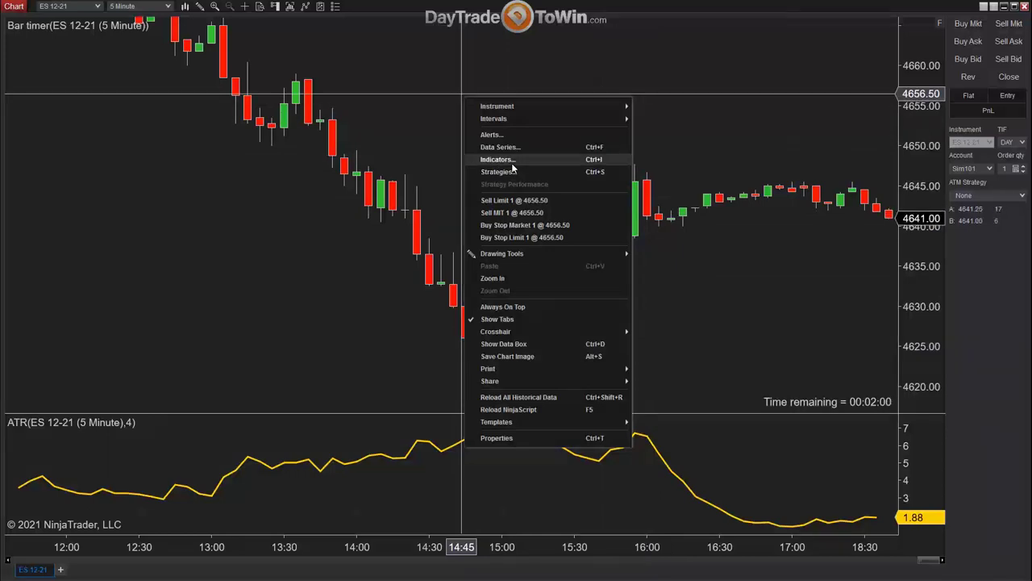
{"action": "left_click", "coordinate": [511, 163]}
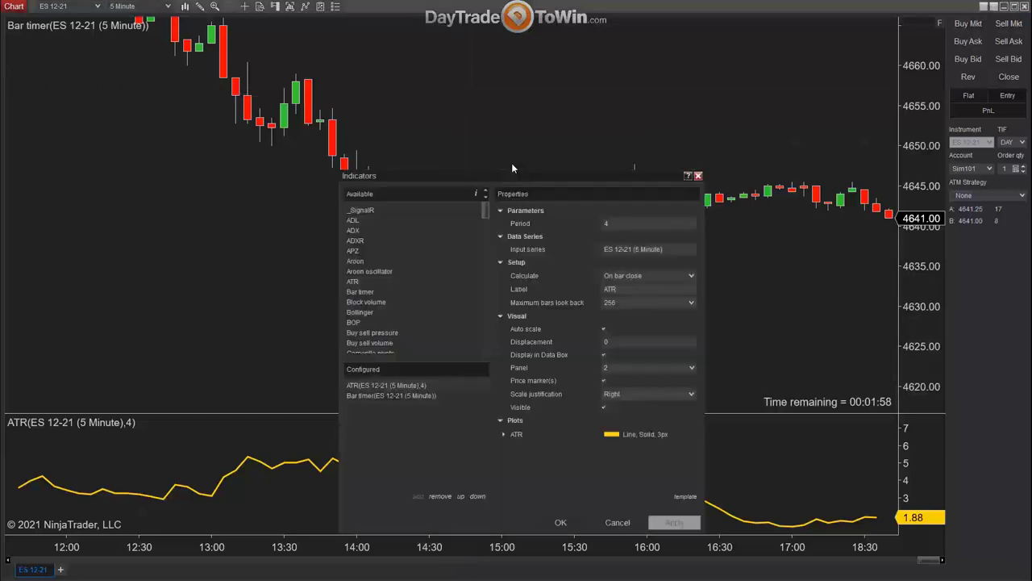
{"action": "left_click", "coordinate": [375, 395]}
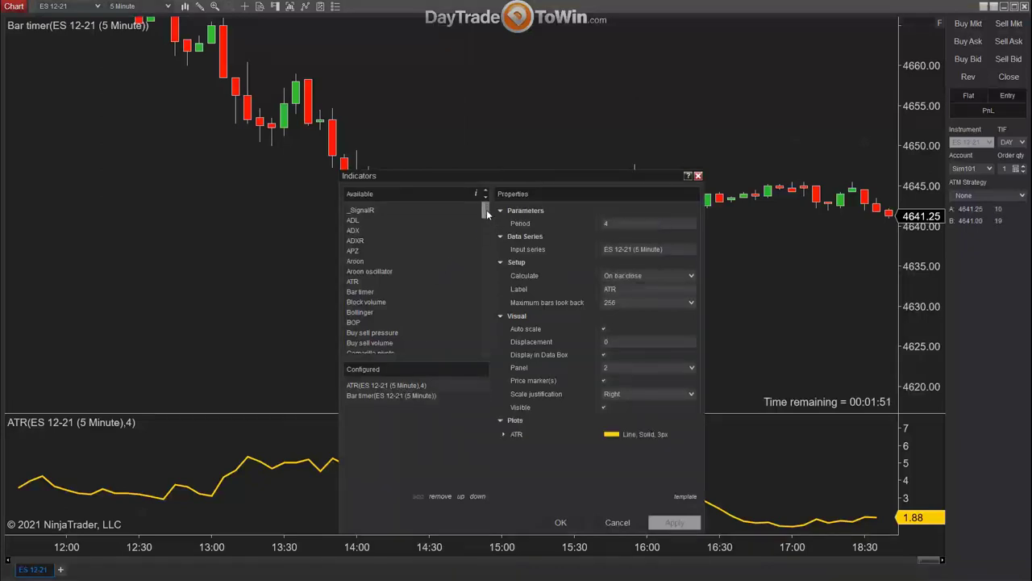
{"action": "left_click_drag", "start_coordinate": [487, 214], "coordinate": [495, 250]}
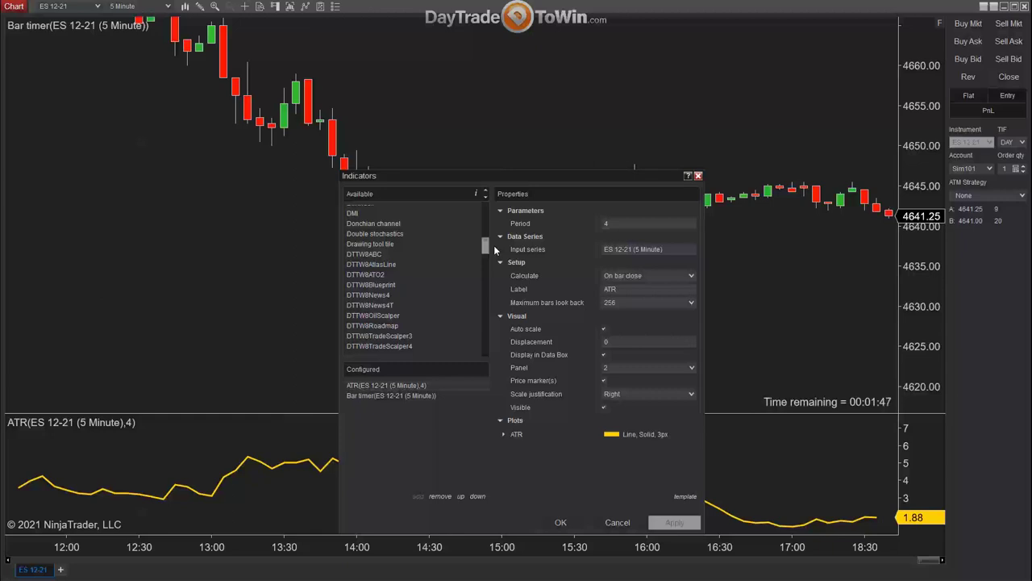
{"action": "left_click", "coordinate": [390, 395]}
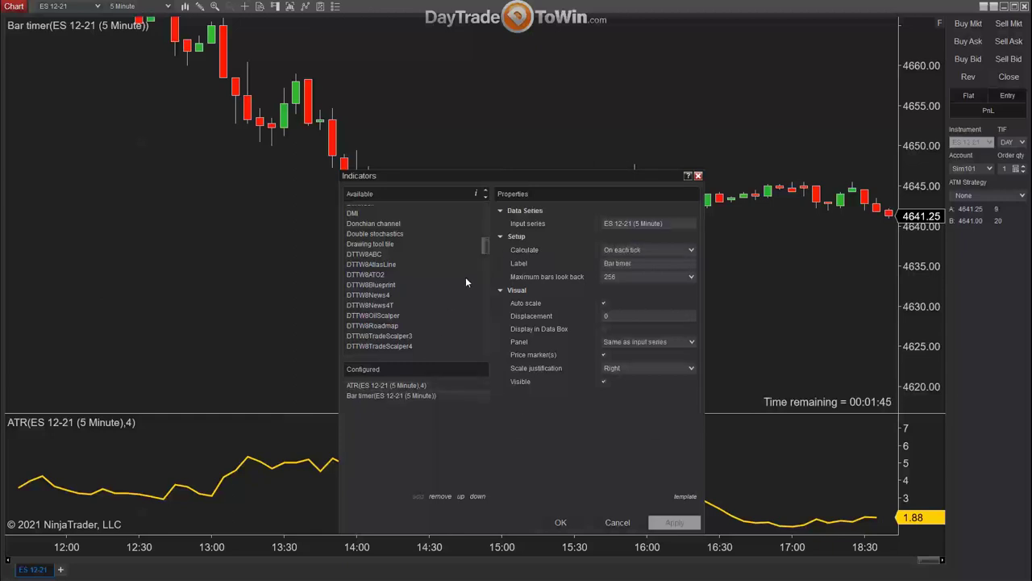
{"action": "double_click", "coordinate": [386, 264]}
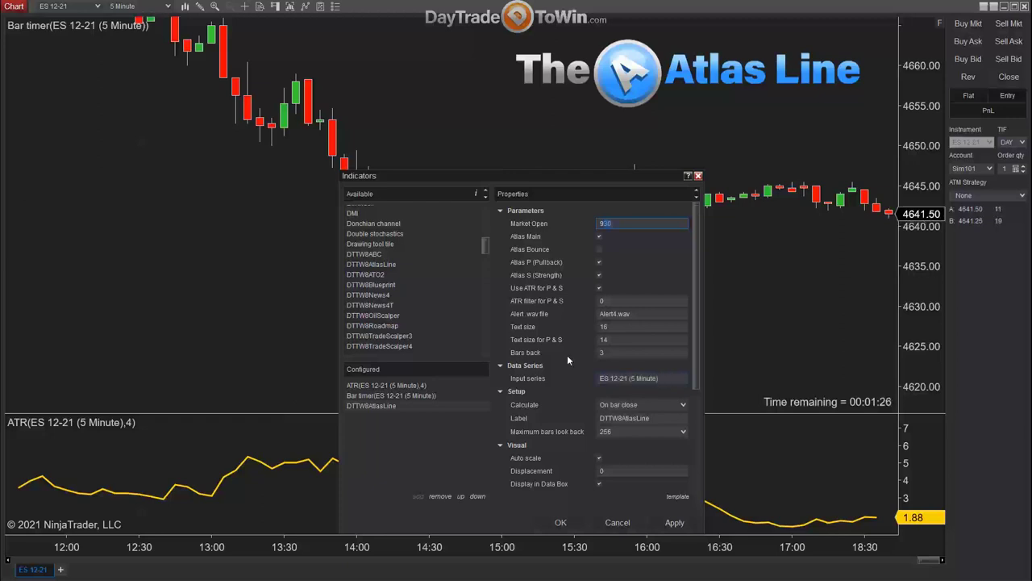
{"action": "left_click", "coordinate": [560, 523]}
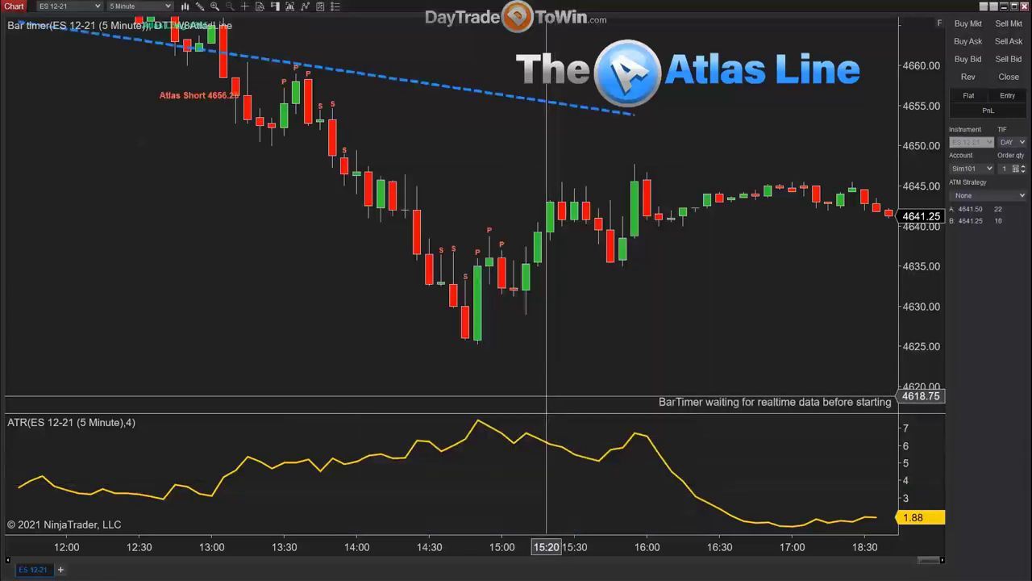
{"action": "scroll", "coordinate": [498, 326], "scroll_direction": "up", "scroll_amount": 6}
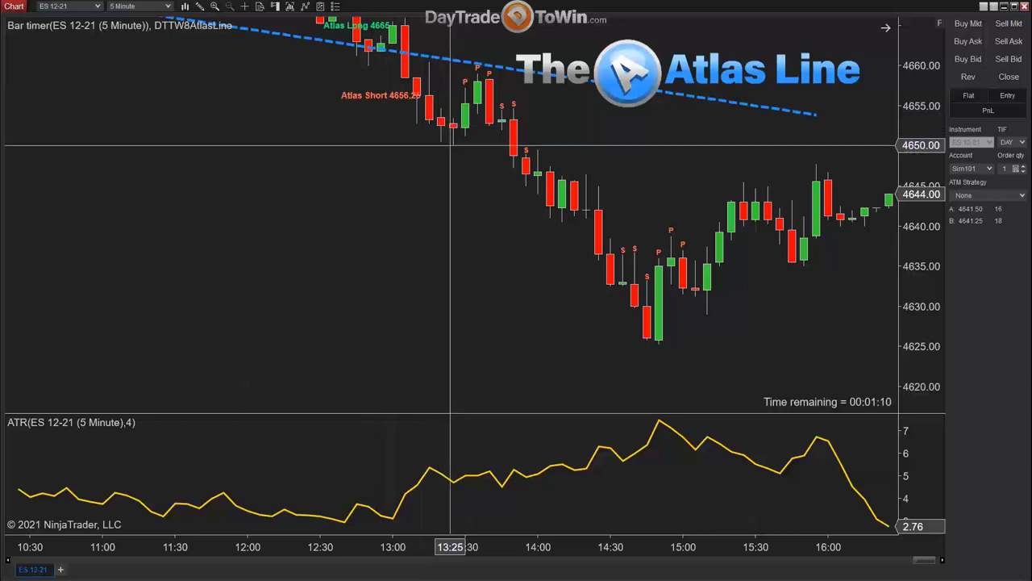
{"action": "left_click_drag", "start_coordinate": [917, 142], "coordinate": [917, 185]}
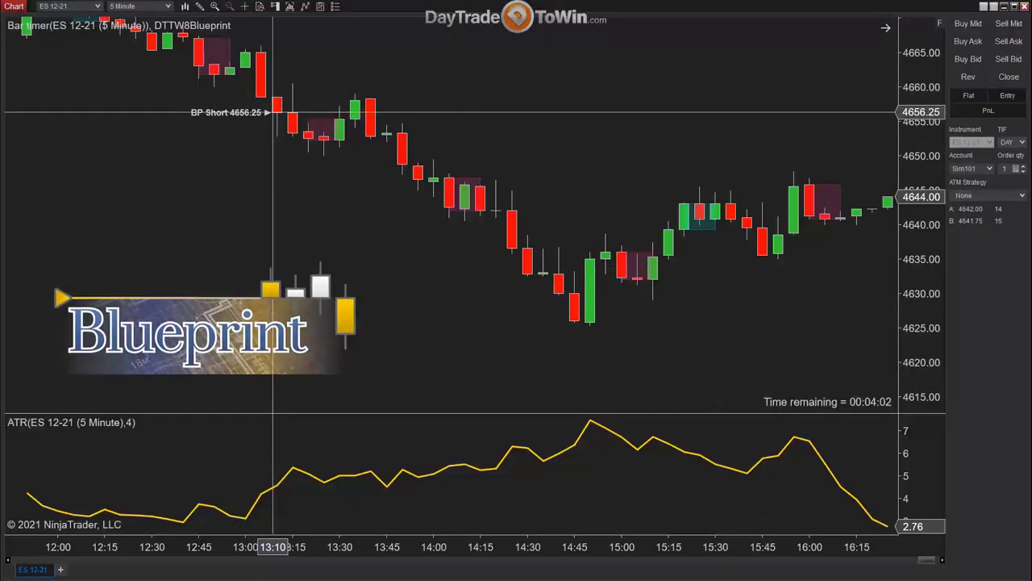
Add DTTW8AtlasLine to the chart alongside DTTW8Blueprint and move the Atlas Short label above the BP Short label.
{"action": "right_click", "coordinate": [228, 153]}
{"action": "key", "text": "Escape"}
{"action": "right_click", "coordinate": [202, 211]}
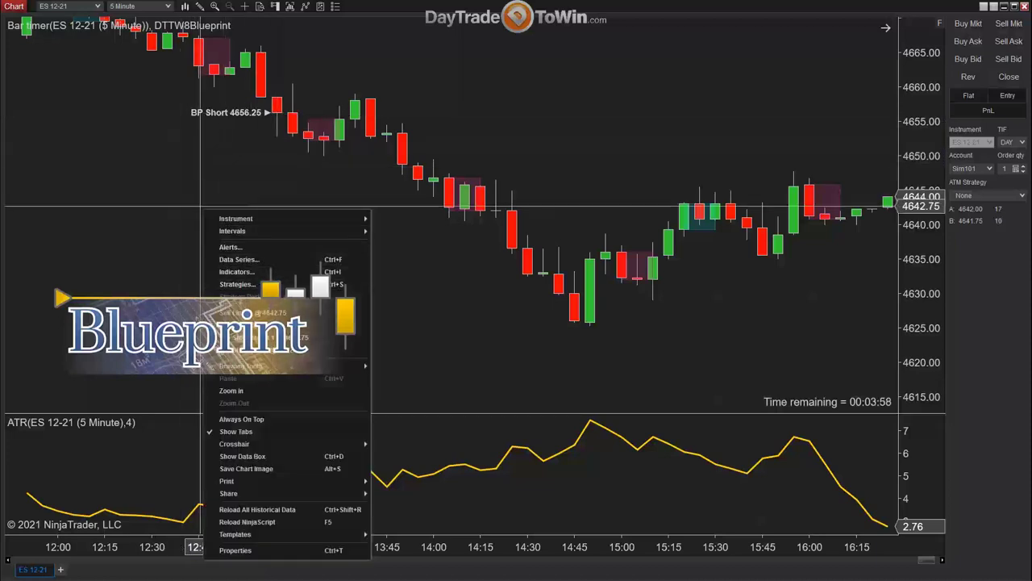
{"action": "left_click", "coordinate": [274, 275]}
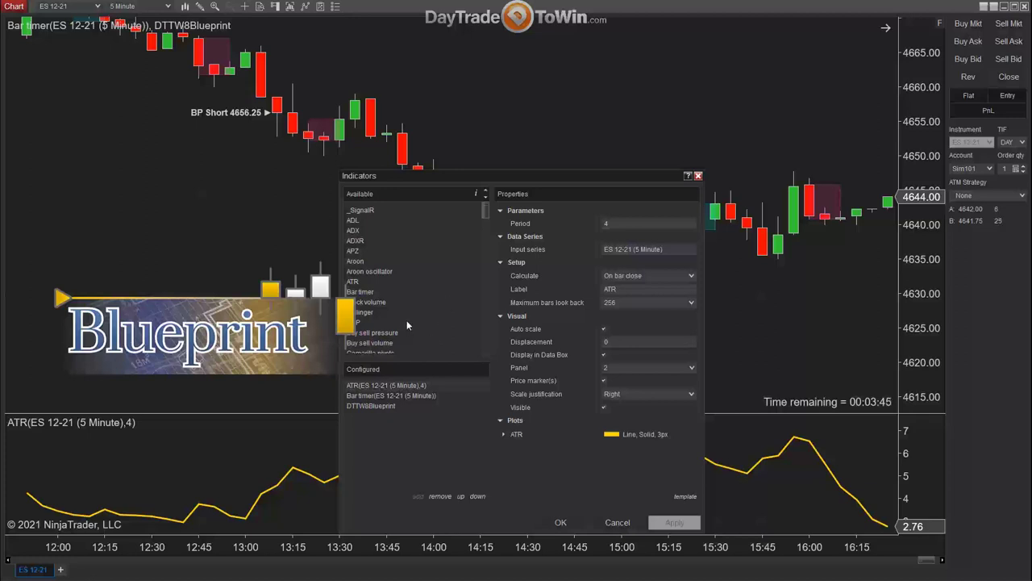
{"action": "scroll", "coordinate": [407, 317], "scroll_direction": "down", "scroll_amount": 2}
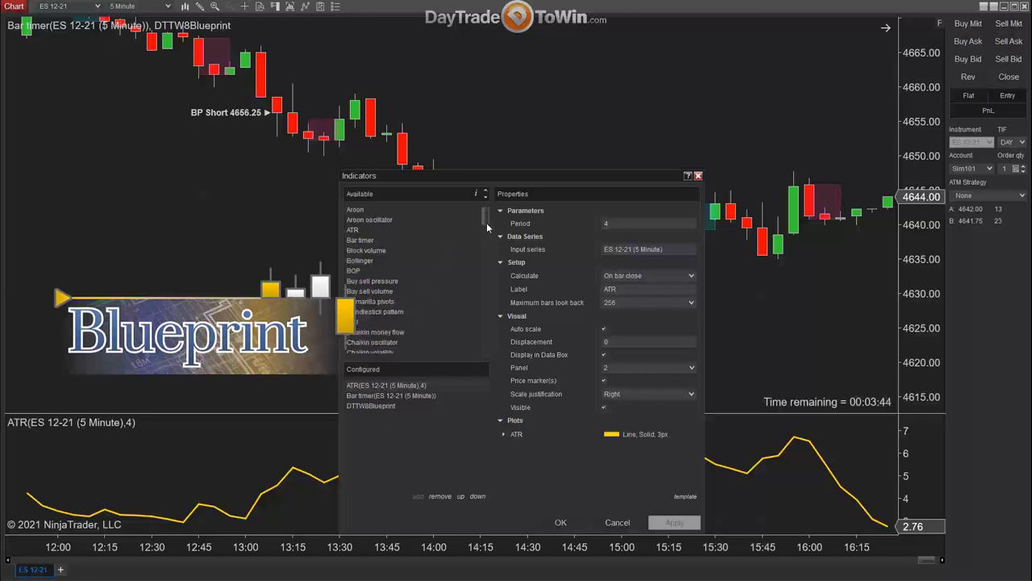
{"action": "scroll", "coordinate": [487, 222], "scroll_direction": "down", "scroll_amount": 5}
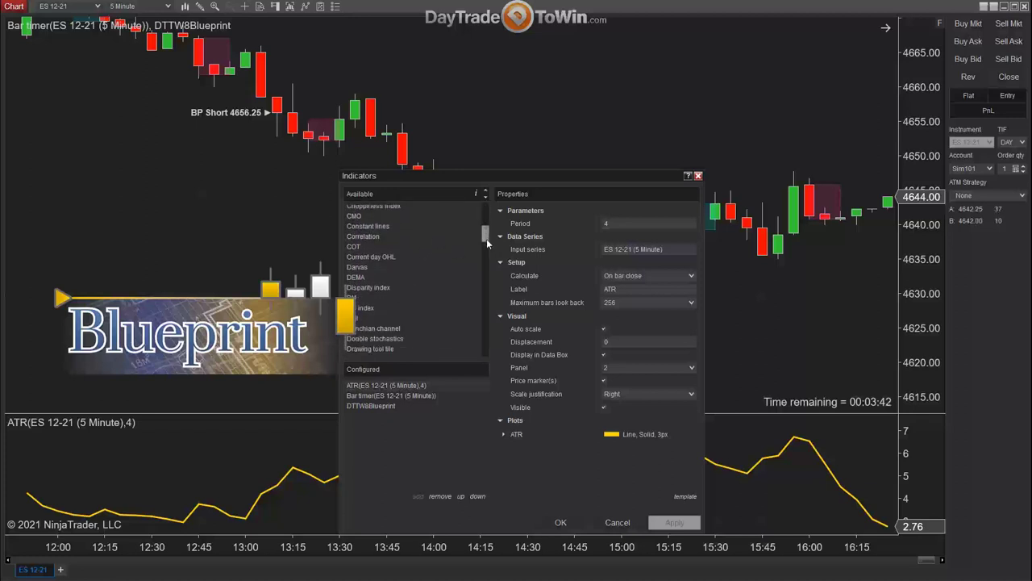
{"action": "scroll", "coordinate": [486, 239], "scroll_direction": "down", "scroll_amount": 3}
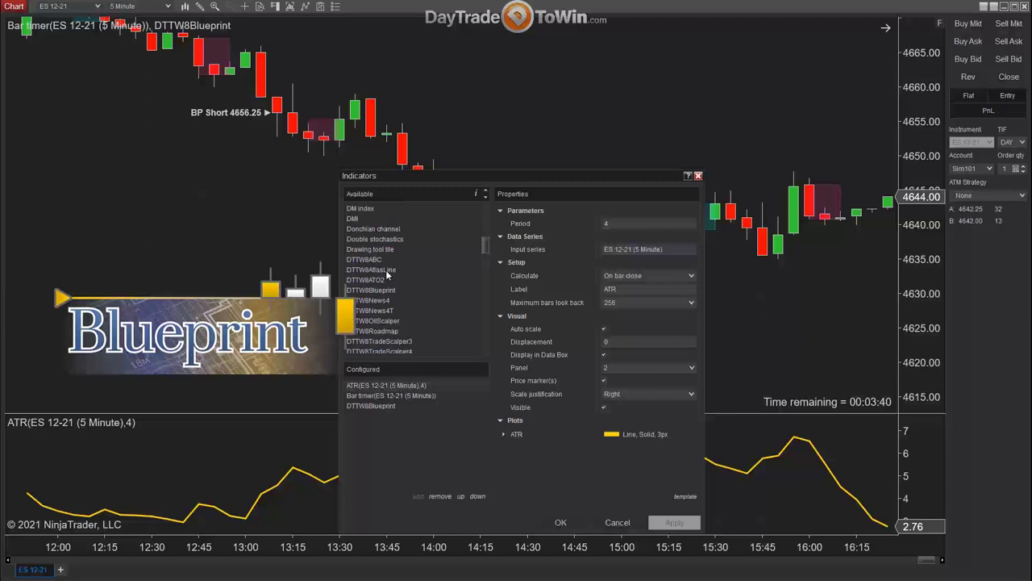
{"action": "double_click", "coordinate": [387, 271]}
{"action": "left_click", "coordinate": [562, 520]}
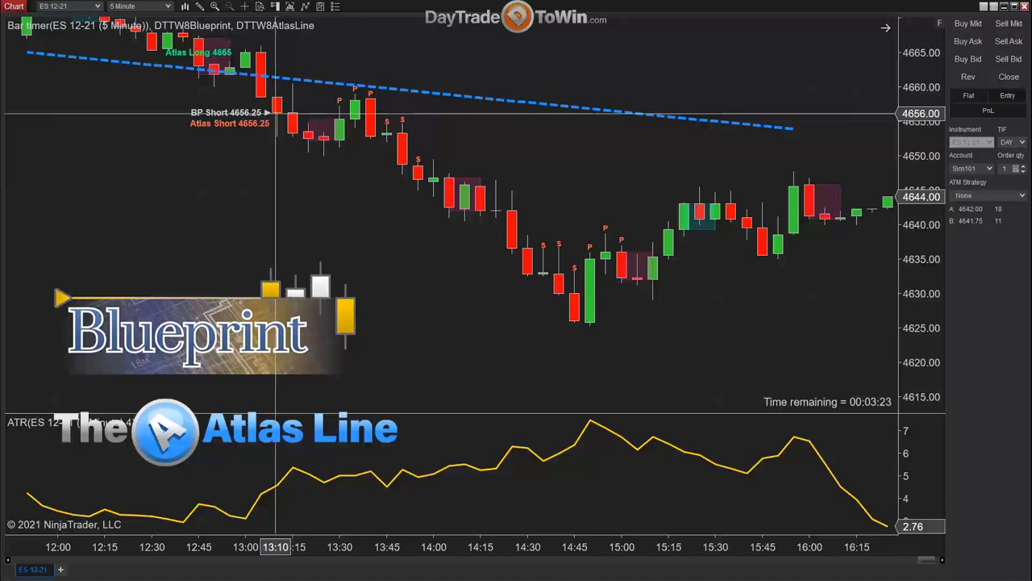
{"action": "left_click_drag", "start_coordinate": [234, 122], "coordinate": [233, 102]}
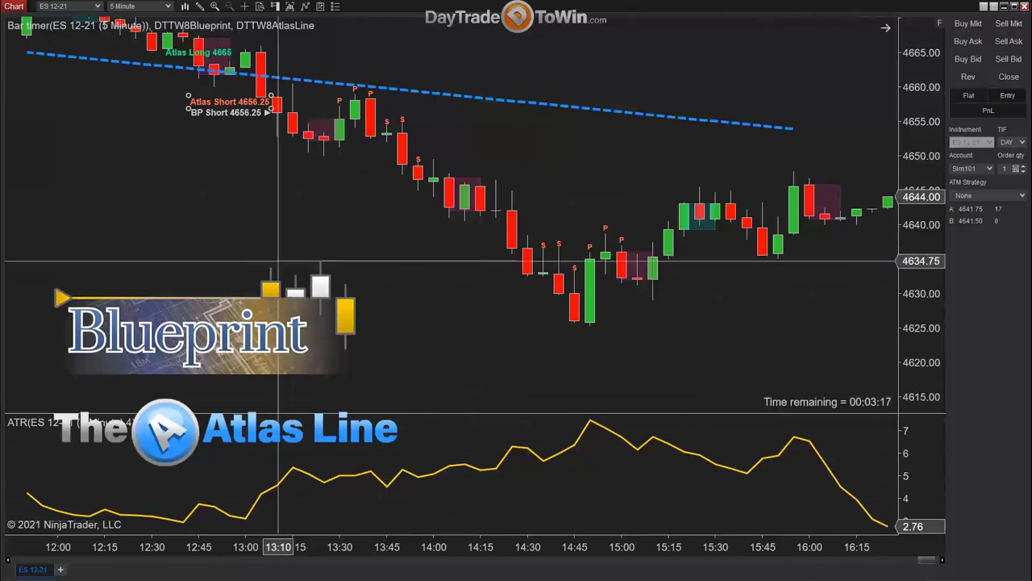
{"action": "left_click", "coordinate": [226, 161]}
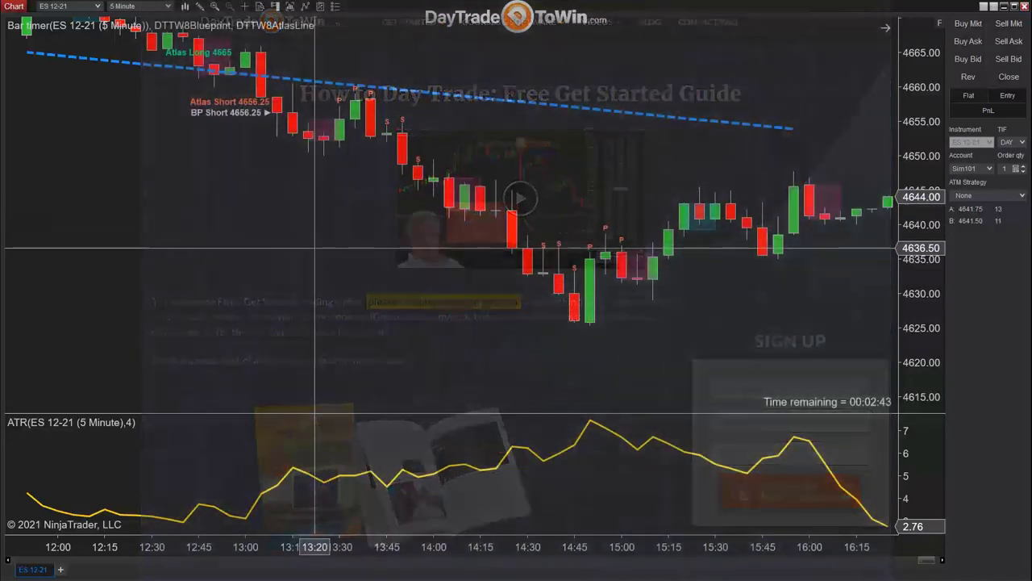
{"action": "right_click", "coordinate": [315, 249]}
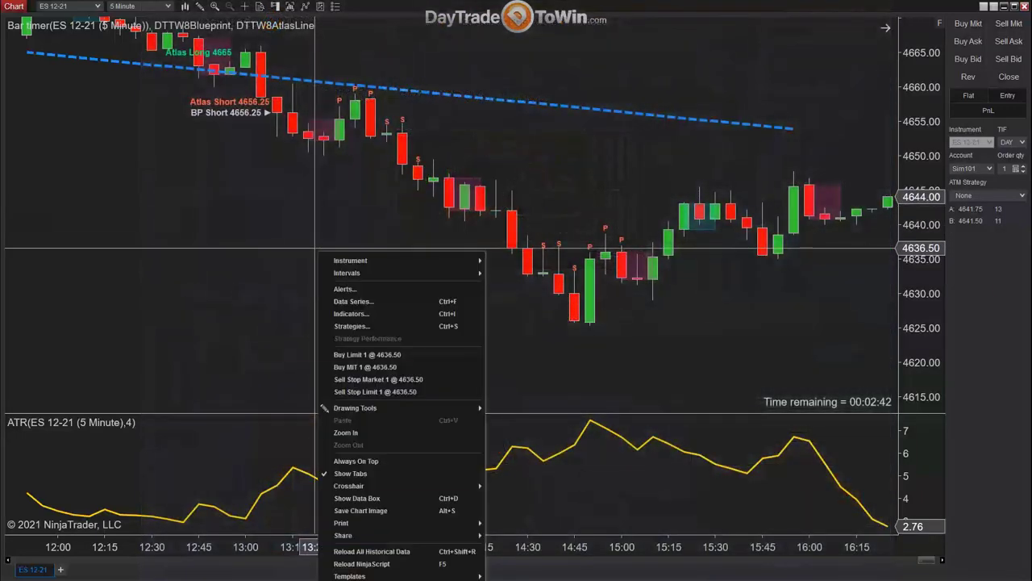
{"action": "left_click", "coordinate": [216, 341]}
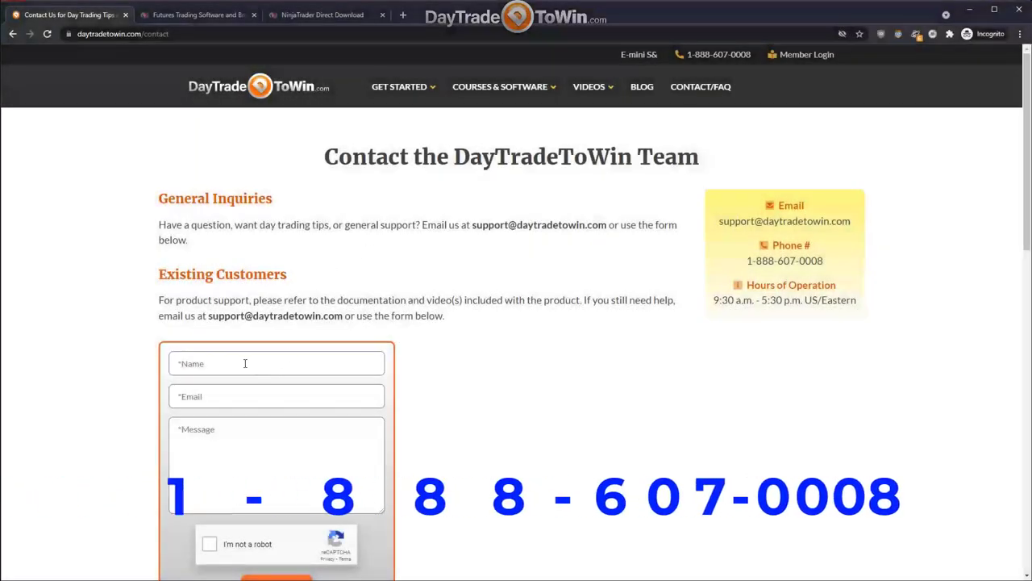
Switch to the browser and examine the contact form, support phone number and hours of operation on the DayTradeToWin contact page.
{"action": "left_click", "coordinate": [277, 363]}
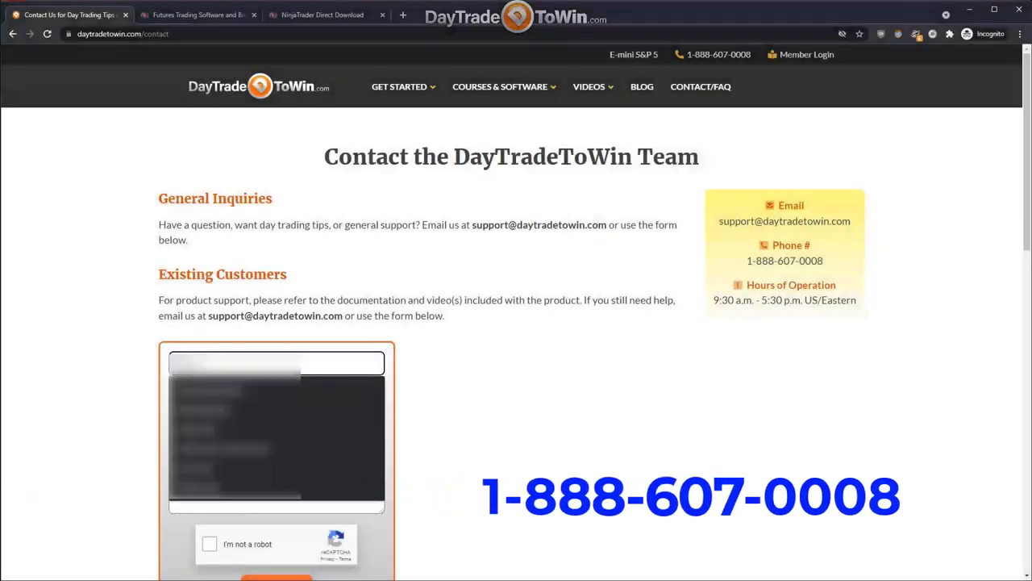
{"action": "left_click", "coordinate": [134, 358]}
{"action": "left_click_drag", "start_coordinate": [747, 260], "coordinate": [818, 261]}
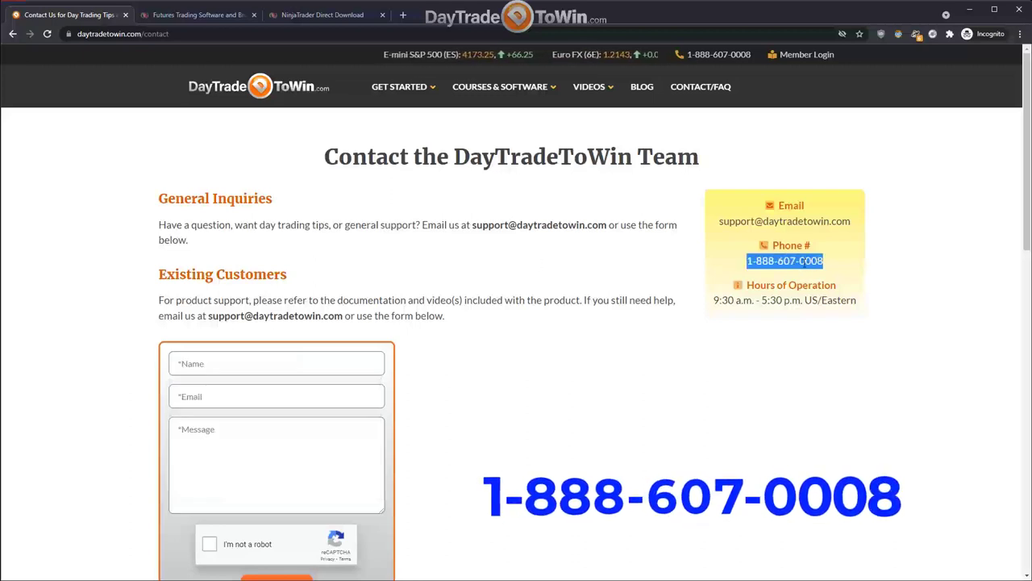
{"action": "left_click_drag", "start_coordinate": [857, 300], "coordinate": [717, 300]}
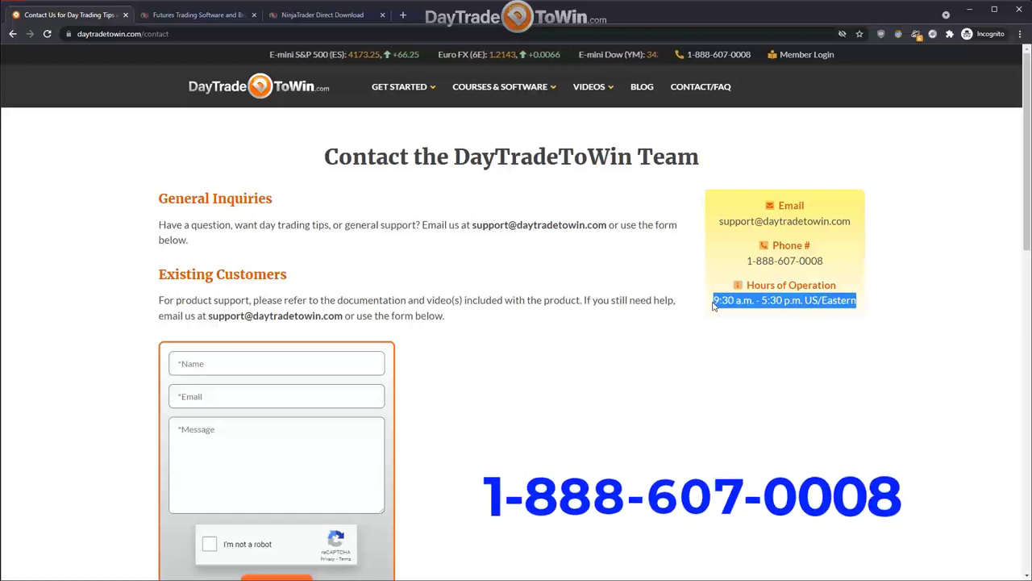
Open the DayTradeToWin home page and look through the customer review and the Price Action Trading Done Right section.
{"action": "left_click", "coordinate": [399, 86]}
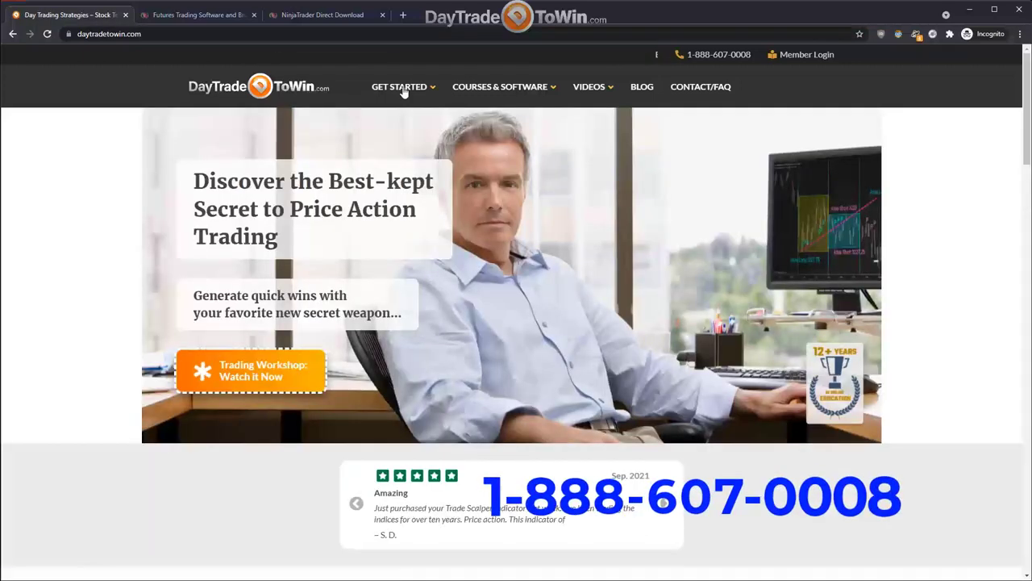
{"action": "left_click_drag", "start_coordinate": [1026, 103], "coordinate": [1018, 144]}
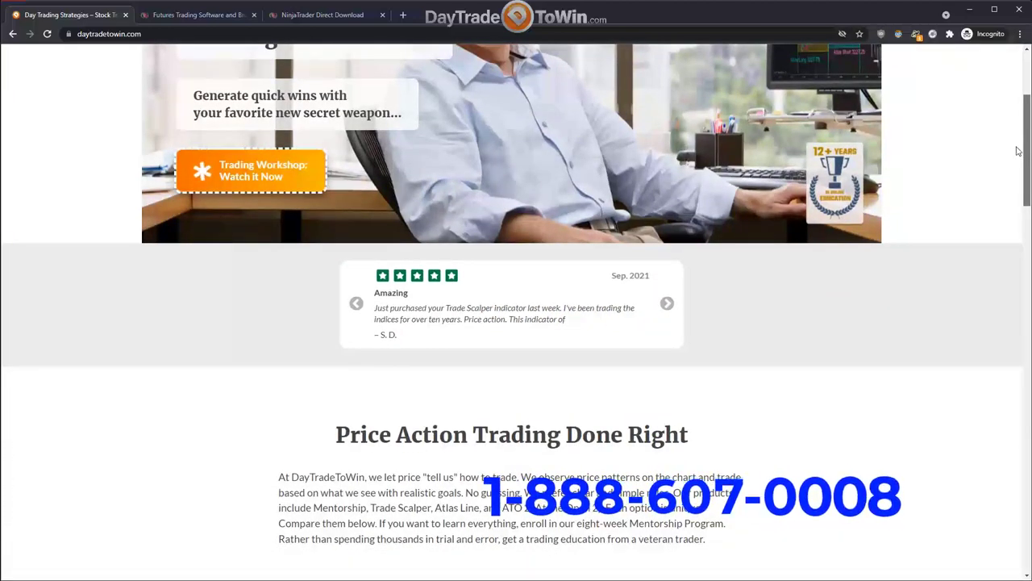
{"action": "left_click_drag", "start_coordinate": [1018, 150], "coordinate": [1024, 295]}
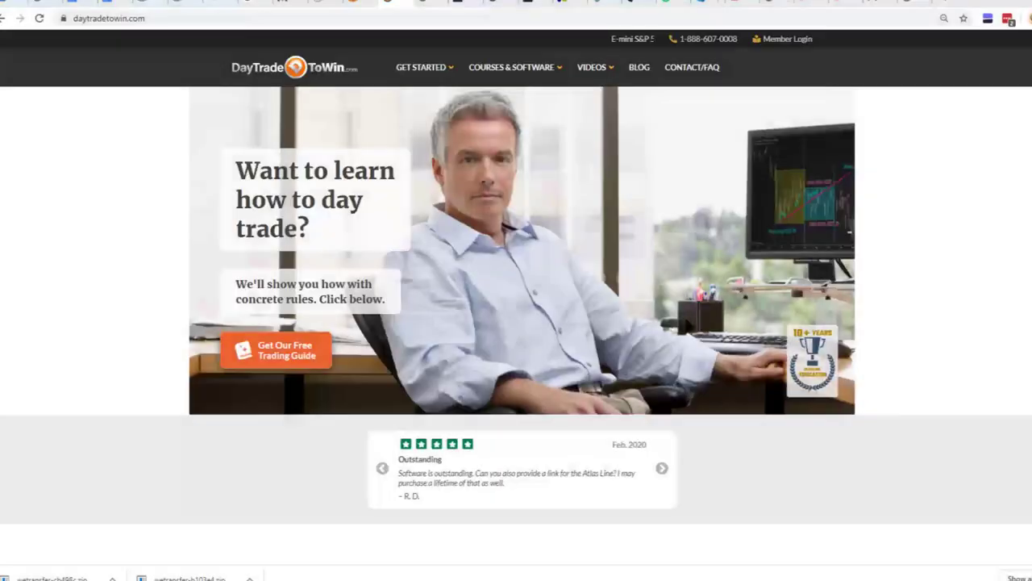
Open the Group & Individual Mentorship page and read through its included courses, installments, mentorship options and 8-Week Class Schedule.
{"action": "mouse_move", "coordinate": [552, 69]}
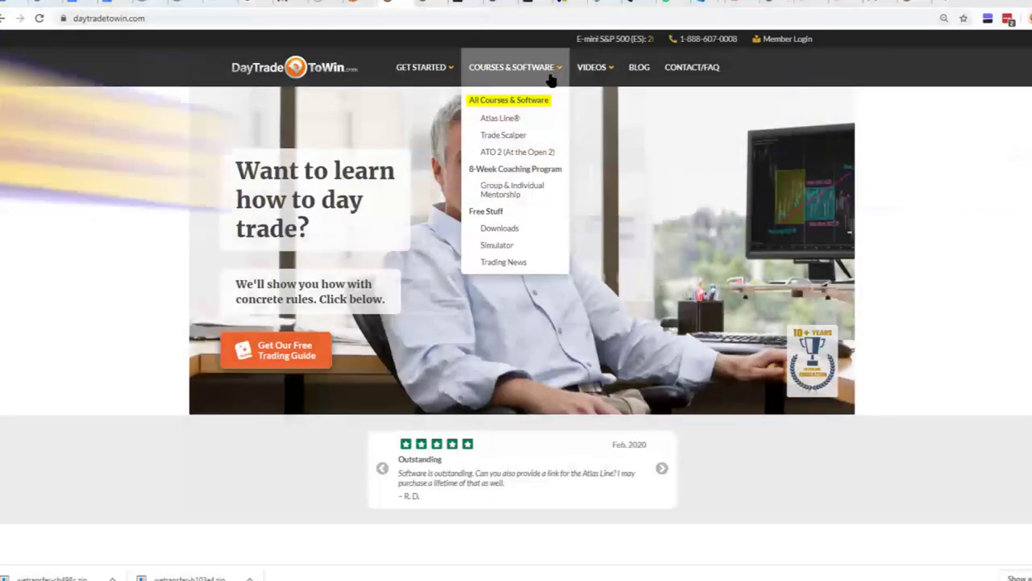
{"action": "left_click", "coordinate": [526, 191]}
{"action": "scroll", "coordinate": [863, 376], "scroll_direction": "down", "scroll_amount": 1}
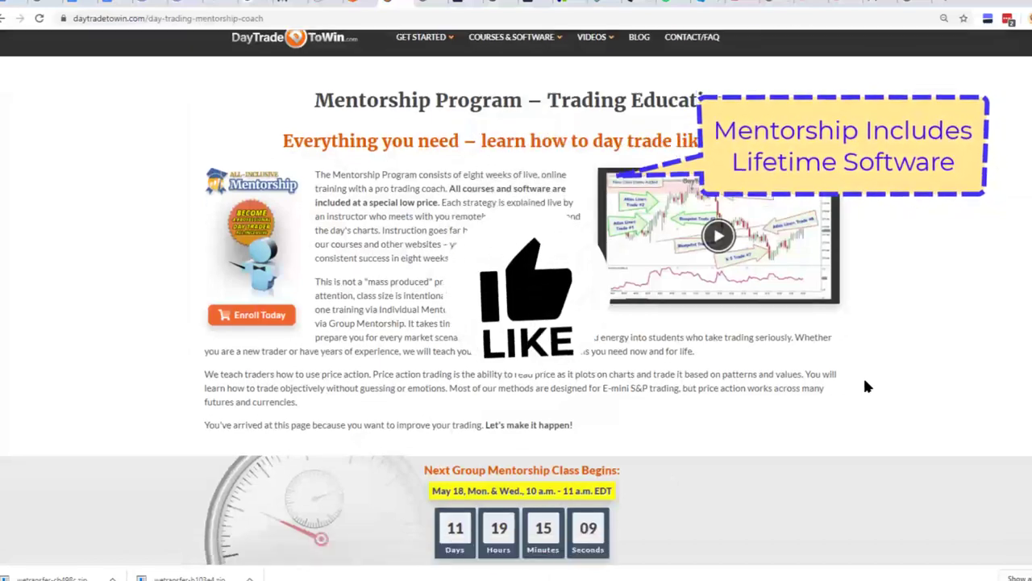
{"action": "scroll", "coordinate": [867, 387], "scroll_direction": "down", "scroll_amount": 1}
{"action": "scroll", "coordinate": [867, 387], "scroll_direction": "down", "scroll_amount": 3}
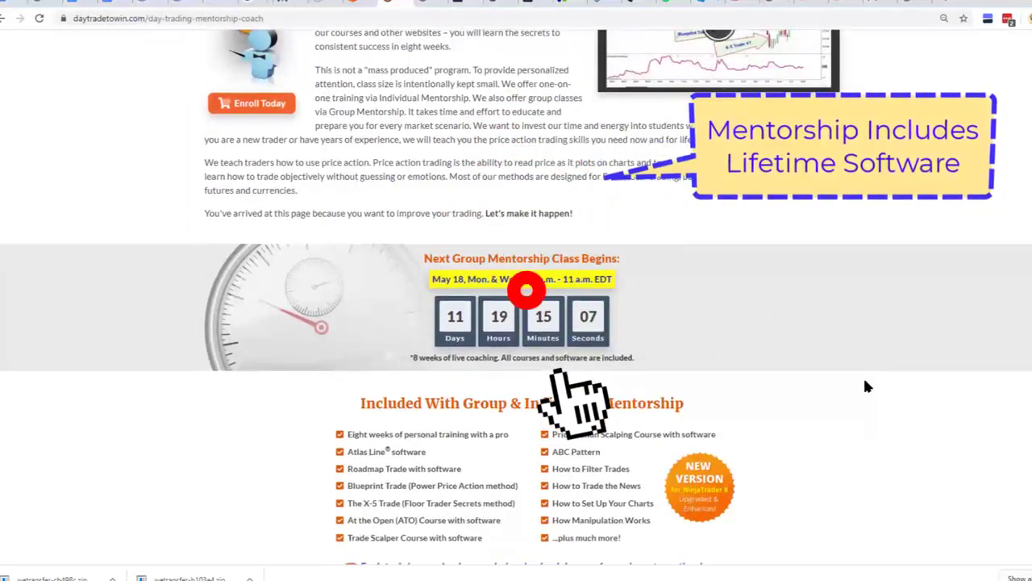
{"action": "scroll", "coordinate": [867, 387], "scroll_direction": "down", "scroll_amount": 1}
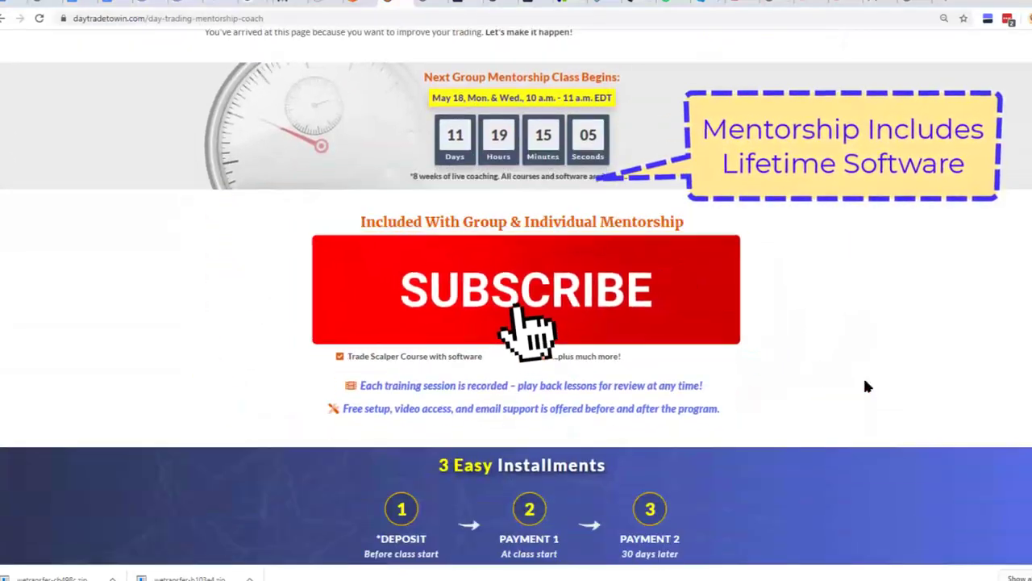
{"action": "scroll", "coordinate": [867, 387], "scroll_direction": "down", "scroll_amount": 6}
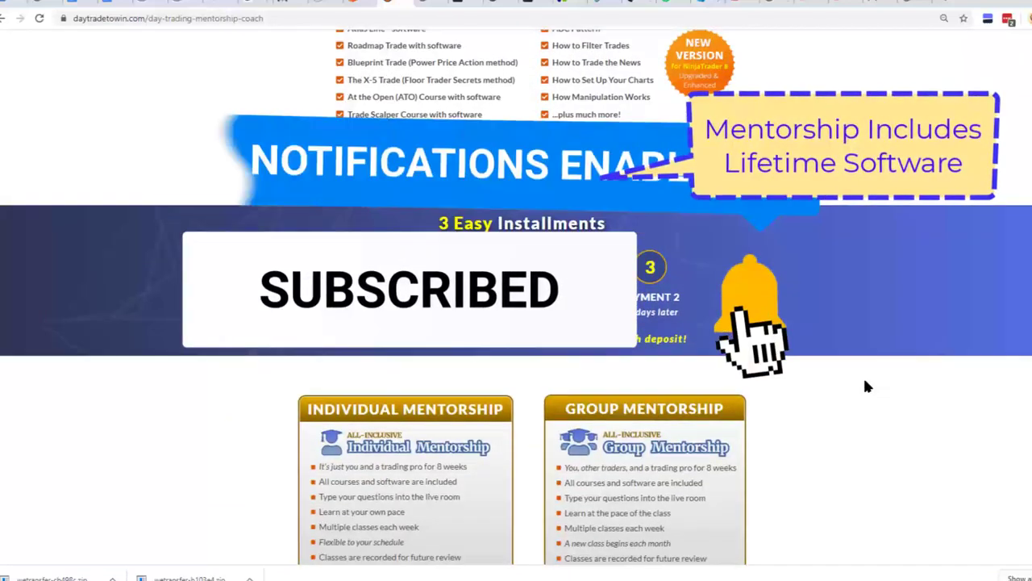
{"action": "scroll", "coordinate": [867, 387], "scroll_direction": "down", "scroll_amount": 4}
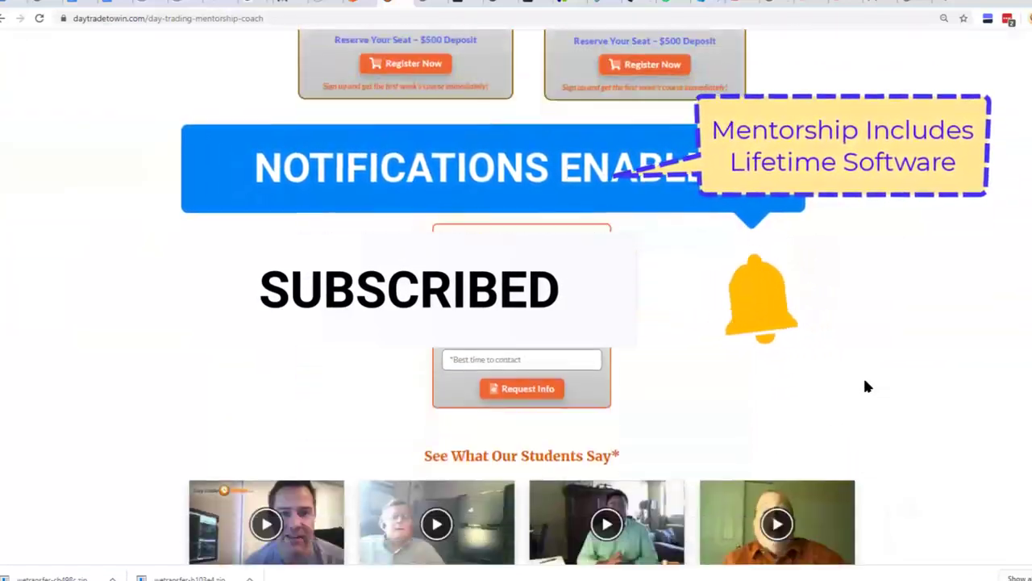
{"action": "scroll", "coordinate": [867, 387], "scroll_direction": "down", "scroll_amount": 6}
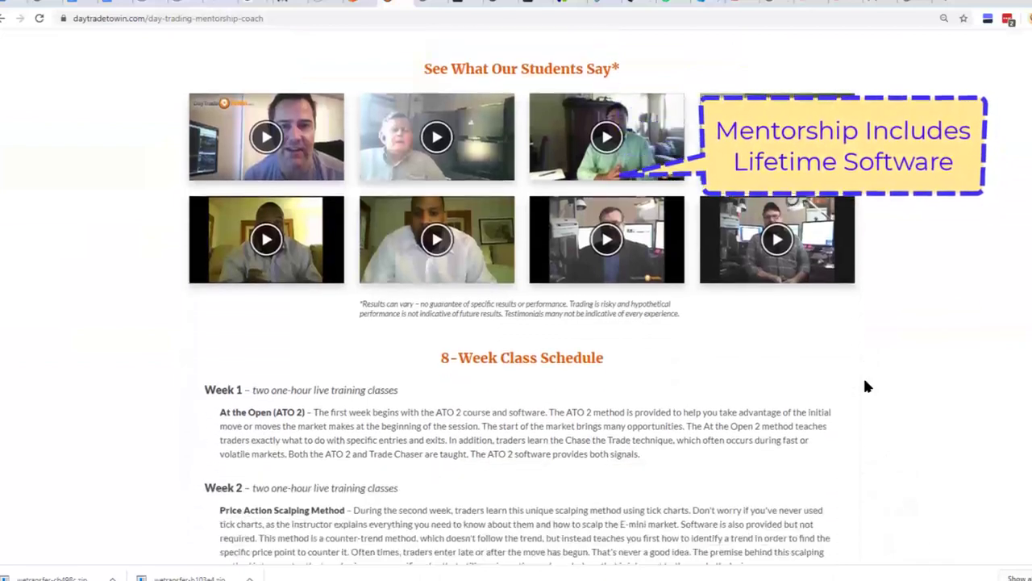
{"action": "scroll", "coordinate": [867, 387], "scroll_direction": "down", "scroll_amount": 1}
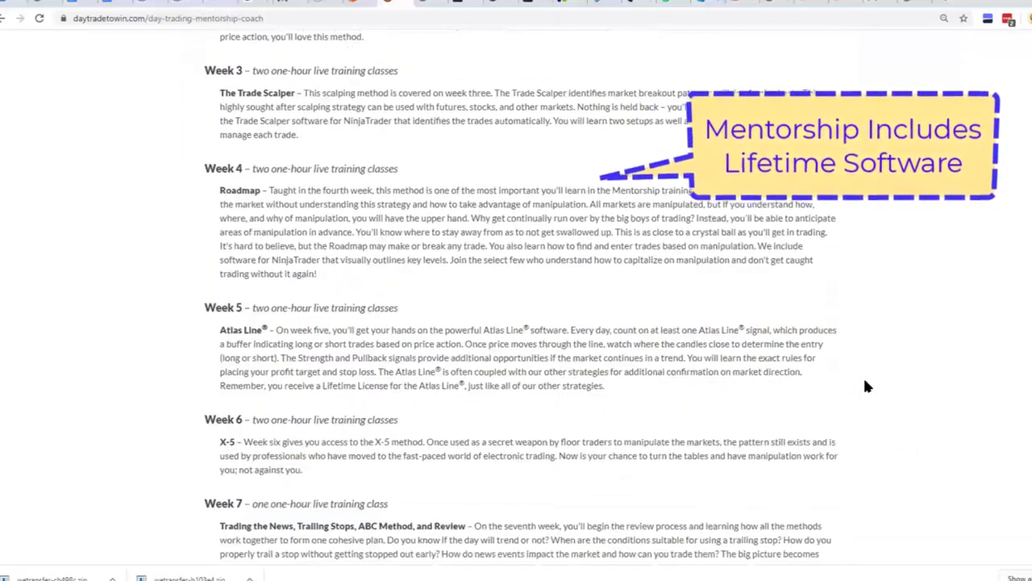
{"action": "scroll", "coordinate": [867, 387], "scroll_direction": "down", "scroll_amount": 6}
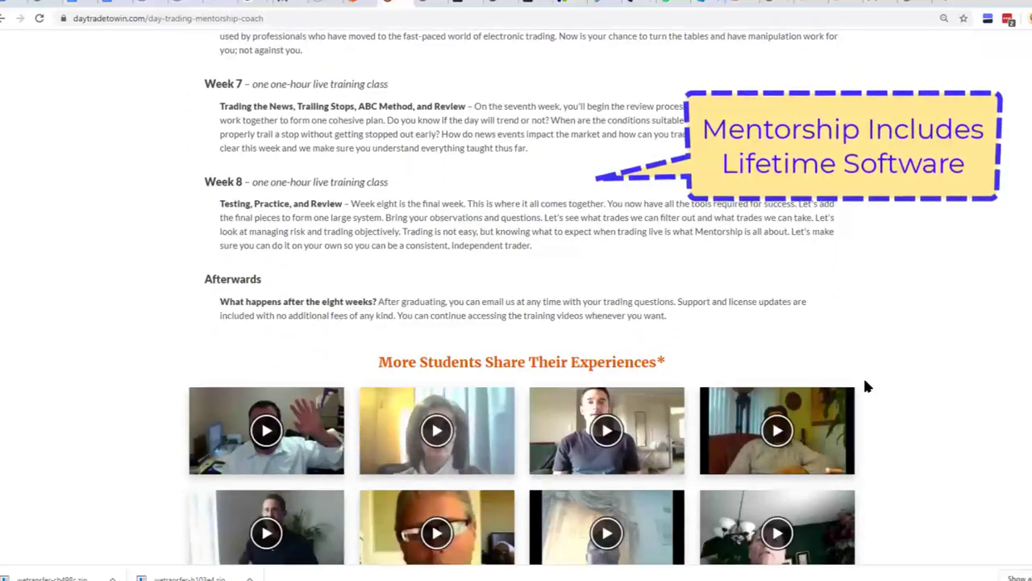